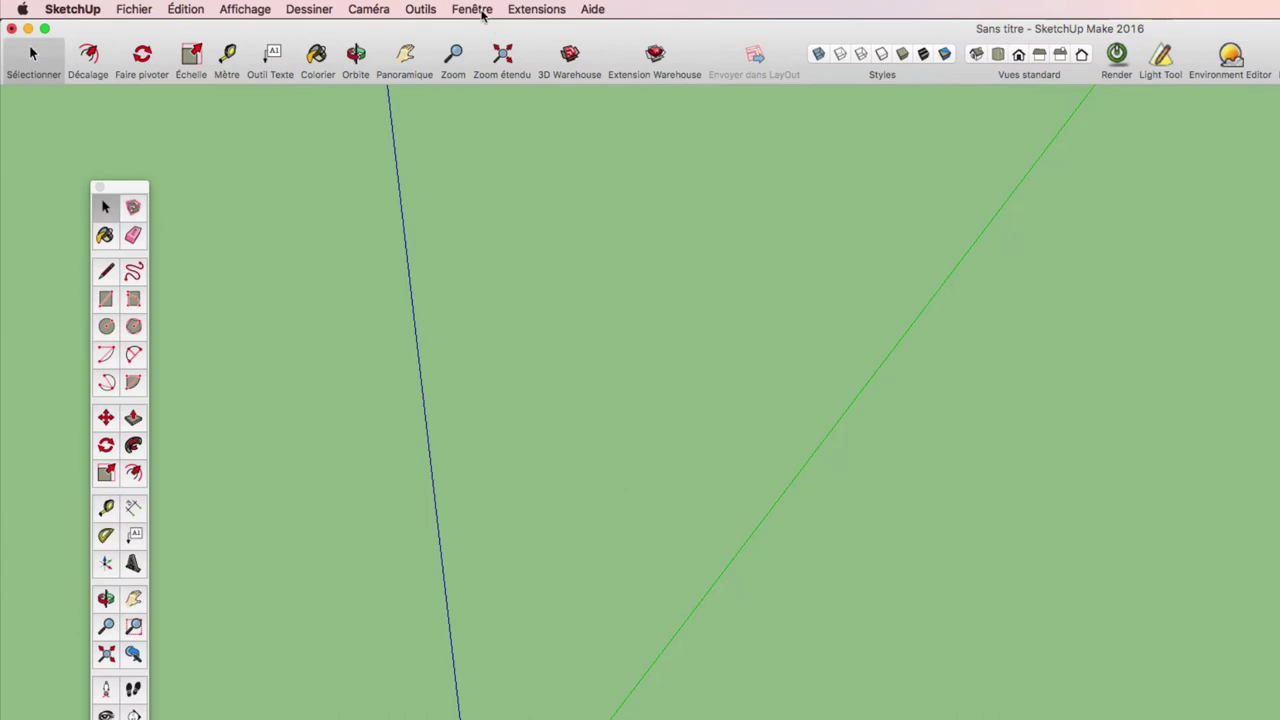
- Confirm in Model Info that units are decimal centimetres at 0,00cm precision
{"action": "left_click", "coordinate": [472, 9]}
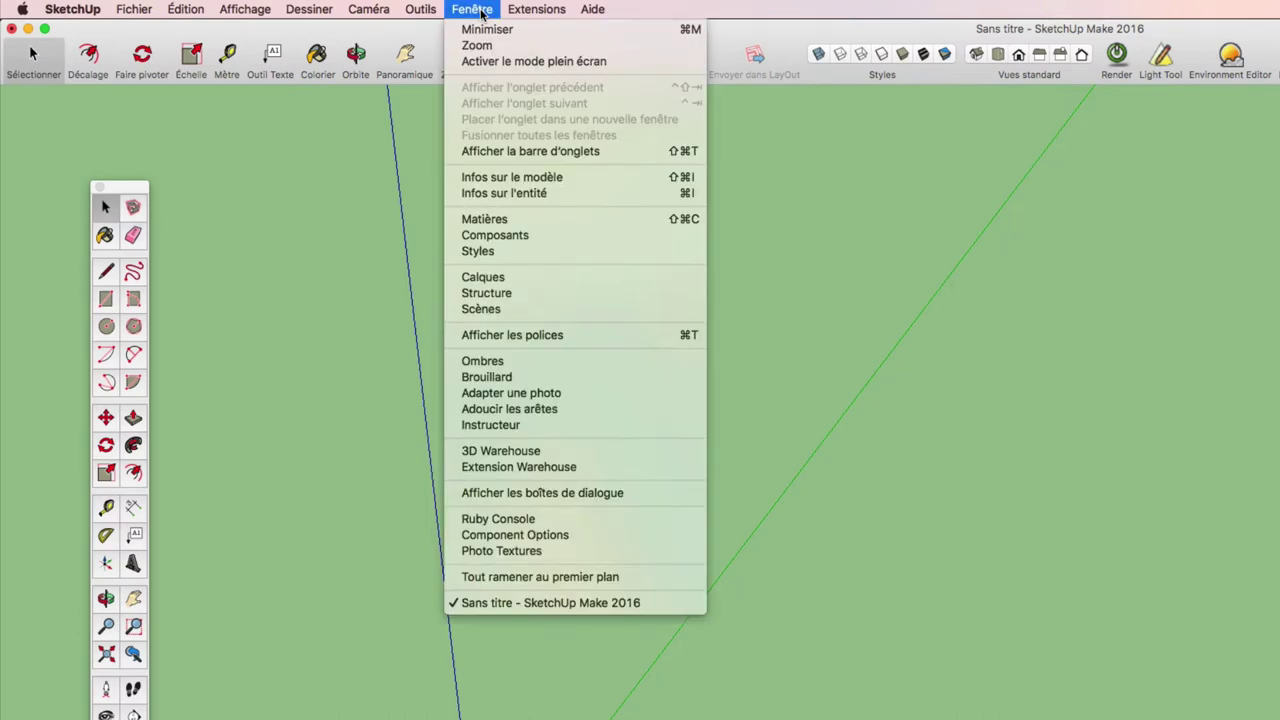
{"action": "left_click", "coordinate": [527, 176]}
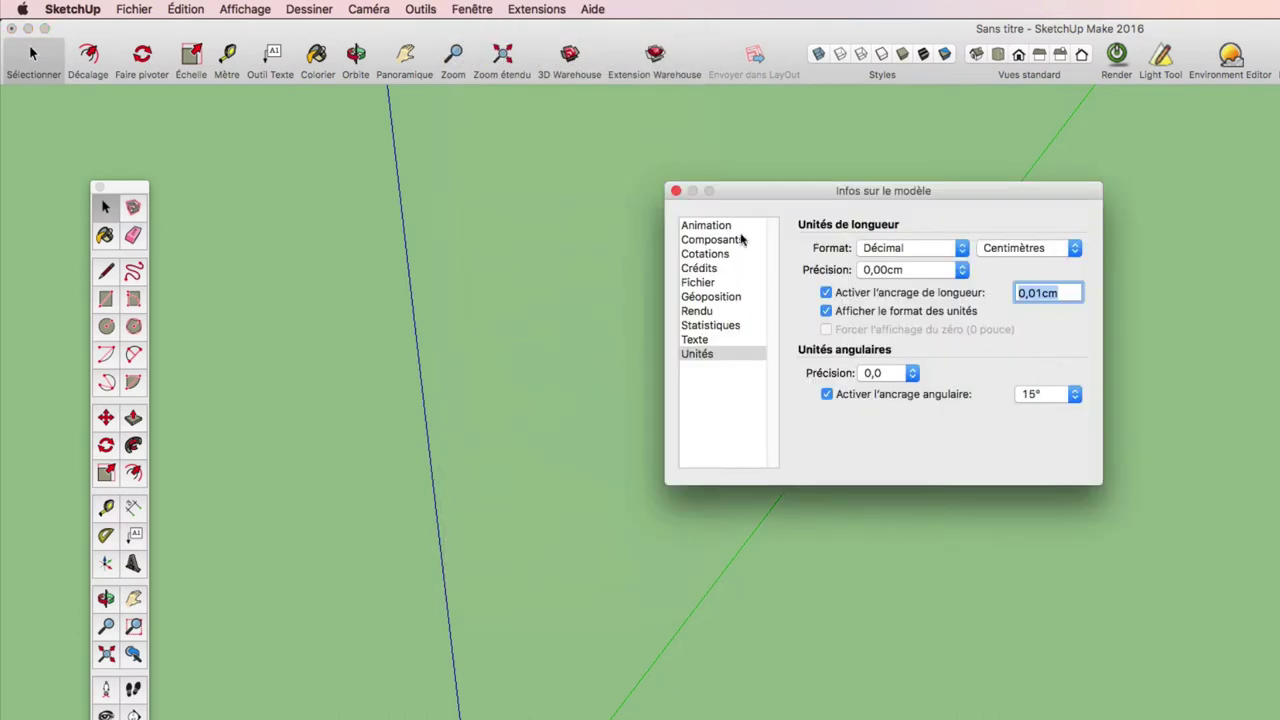
{"action": "left_click", "coordinate": [676, 191]}
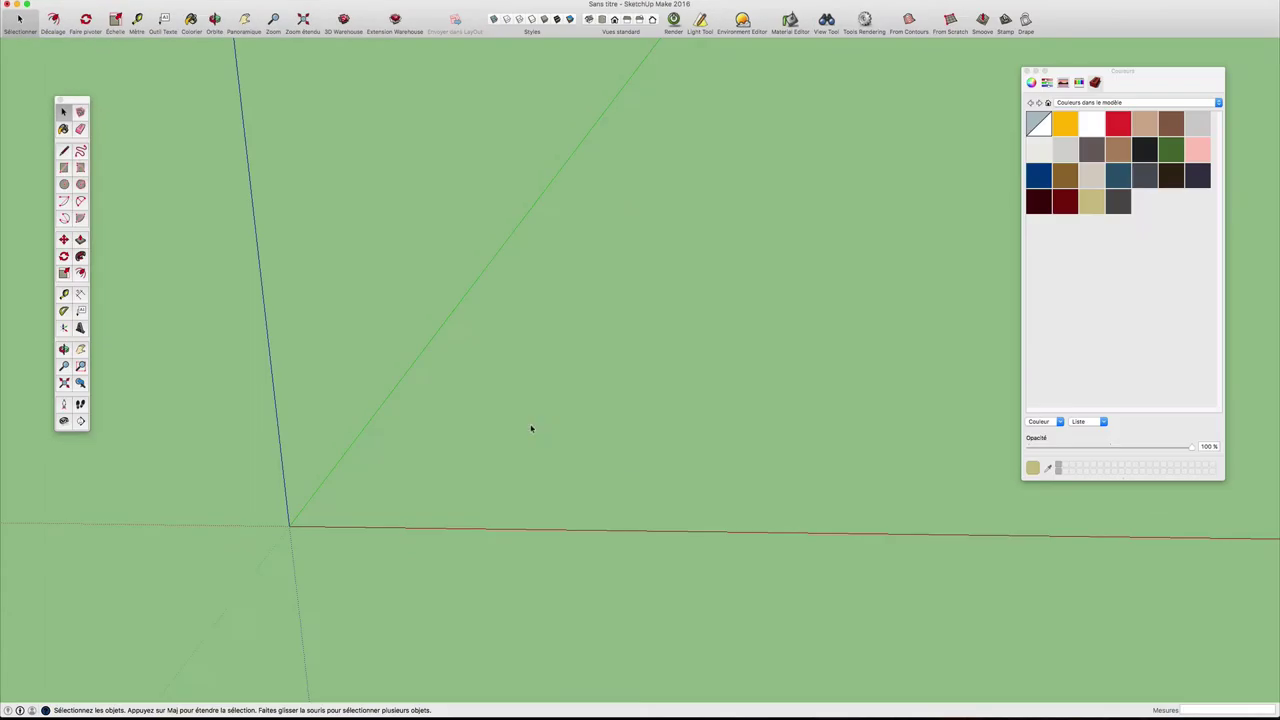
- Draw a 32;24 cm rectangle from a corner near the origin, then zoom in
{"action": "key", "text": "r"}
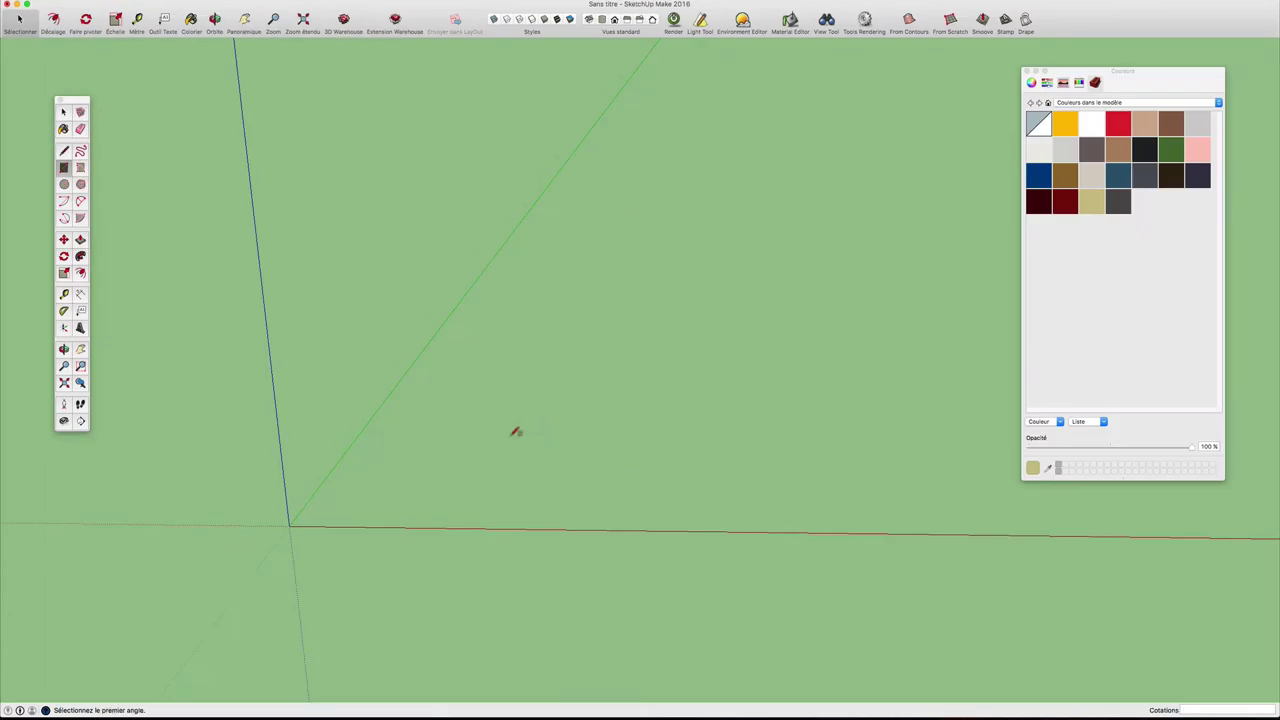
{"action": "left_click", "coordinate": [522, 350]}
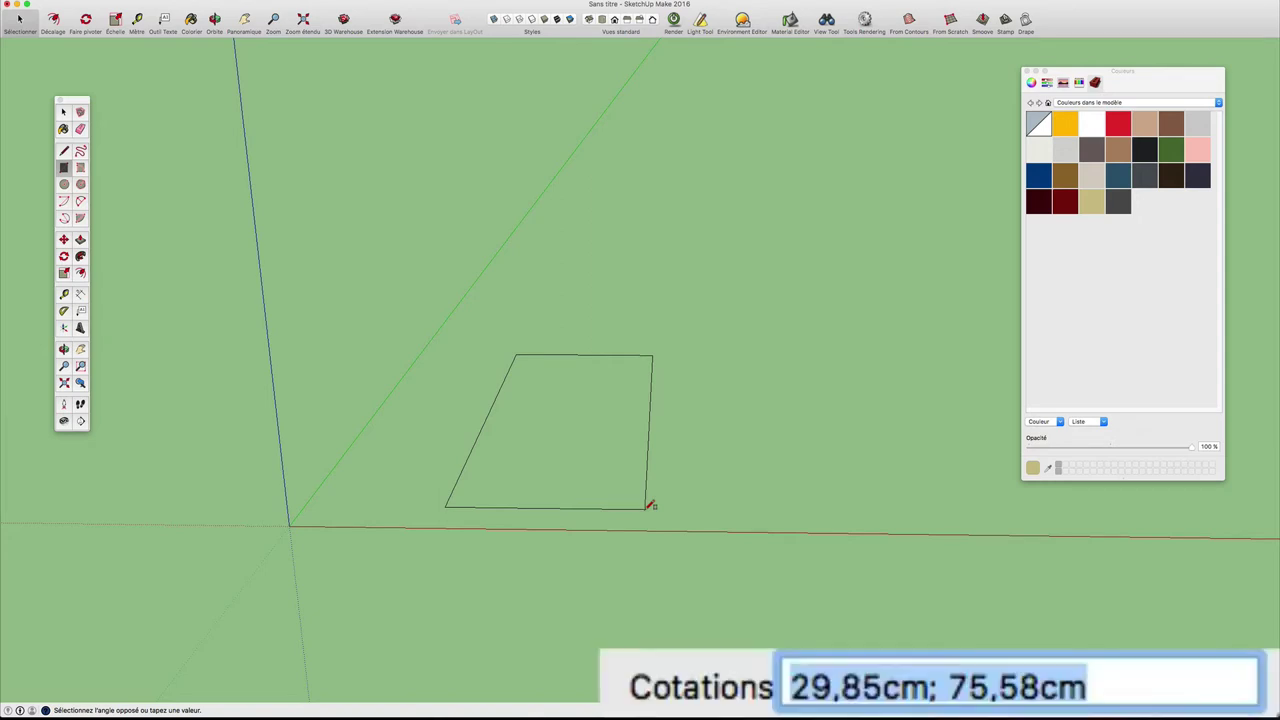
{"action": "type", "text": "32;"}
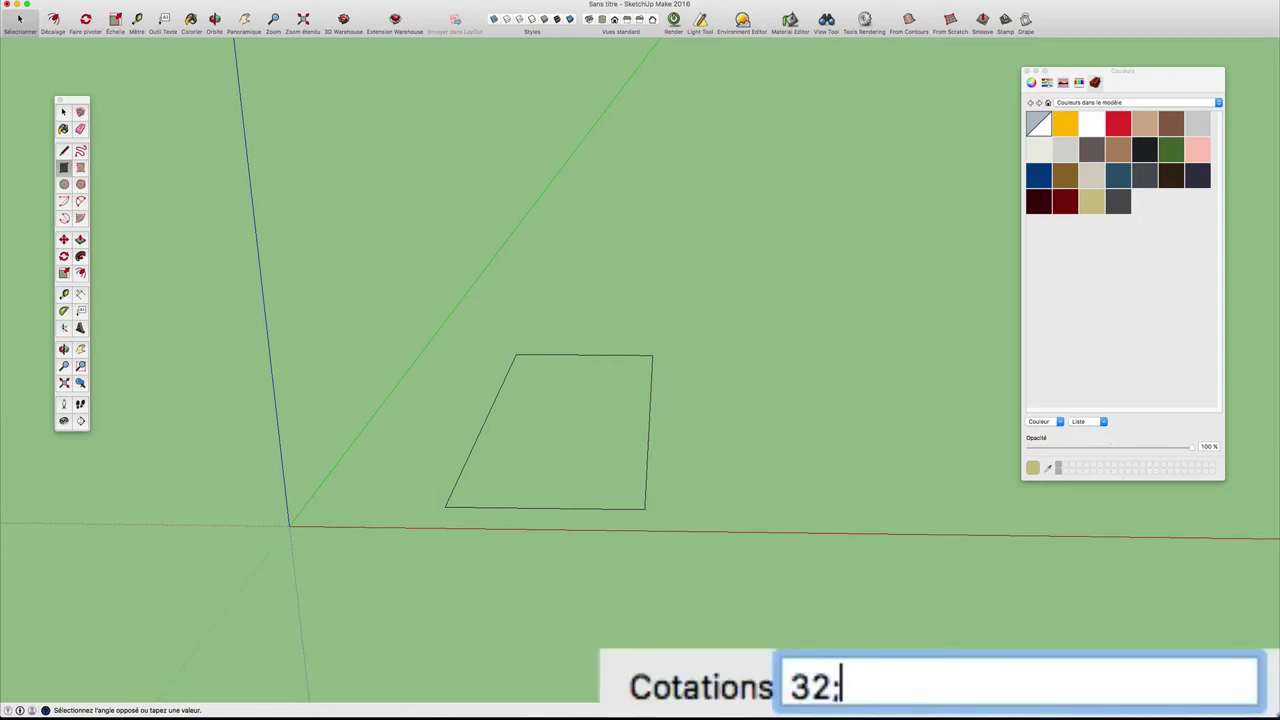
{"action": "type", "text": "24"}
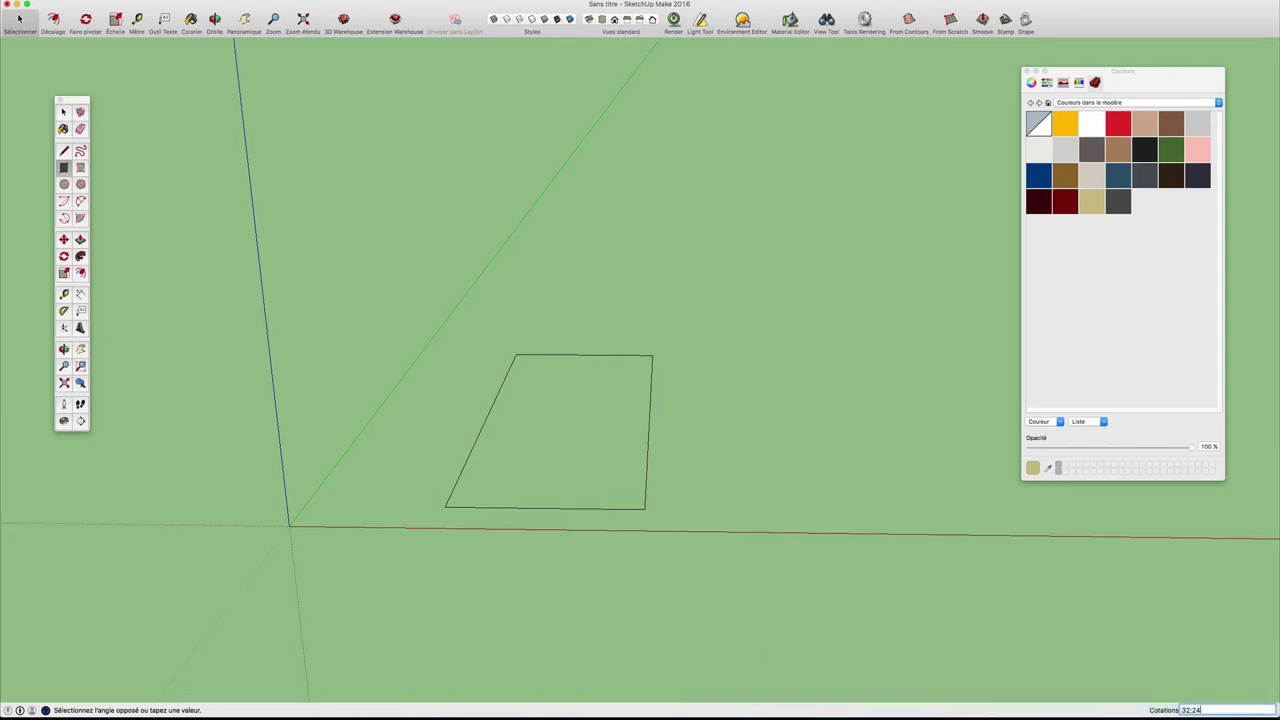
{"action": "key", "text": "Return"}
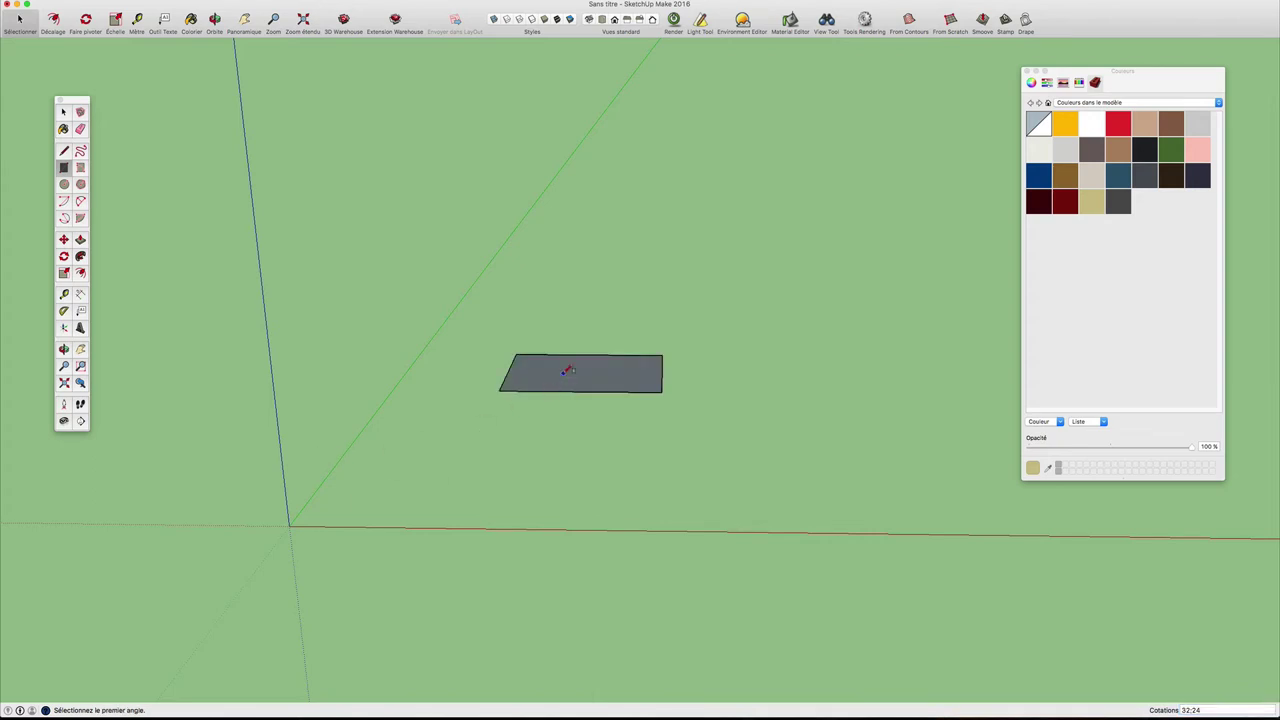
{"action": "scroll", "coordinate": [562, 374], "scroll_direction": "up", "scroll_amount": 3}
- Rotate the rectangle face 90° about its corner, redoing a first misplaced rotation
{"action": "key", "text": "space"}
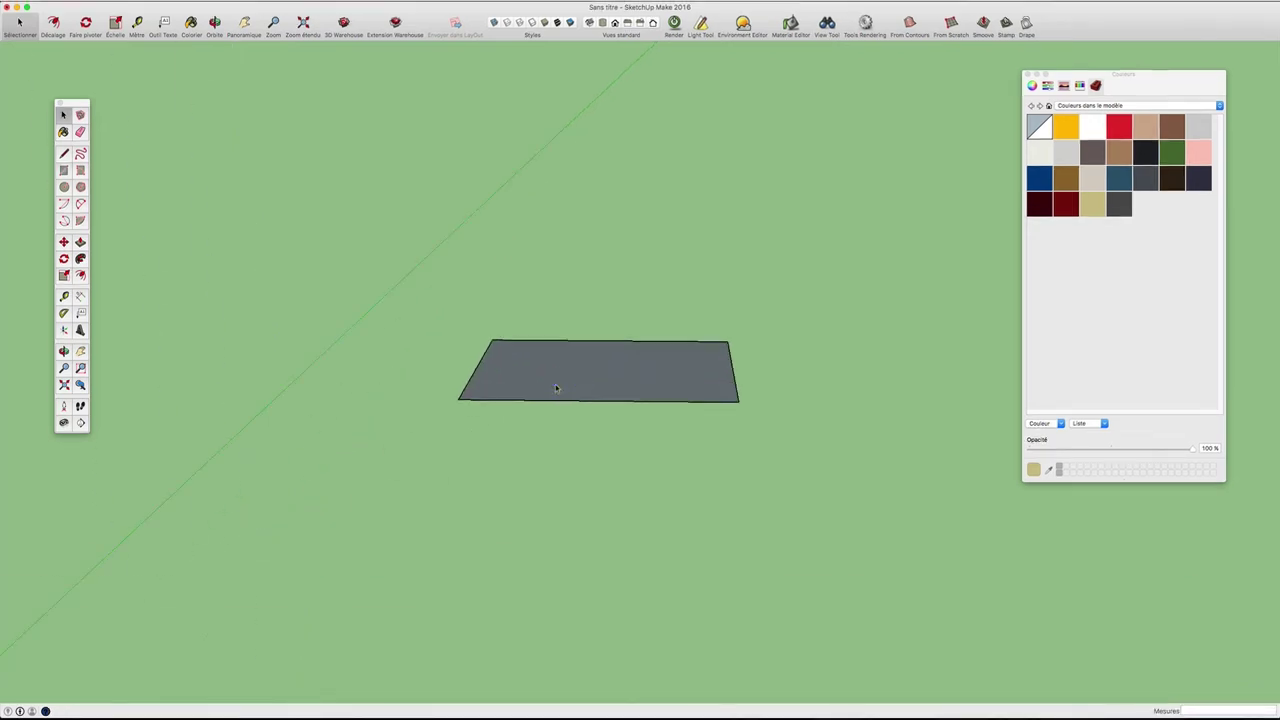
{"action": "left_click", "coordinate": [545, 382]}
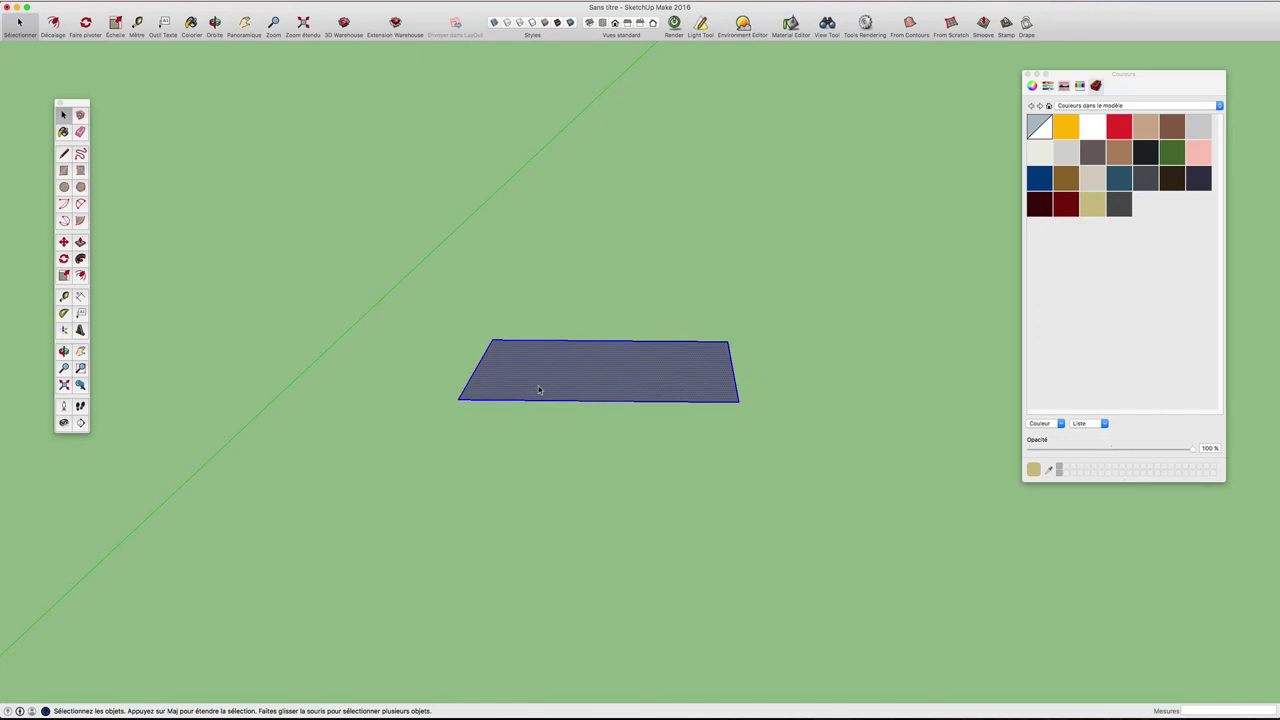
{"action": "key", "text": "q"}
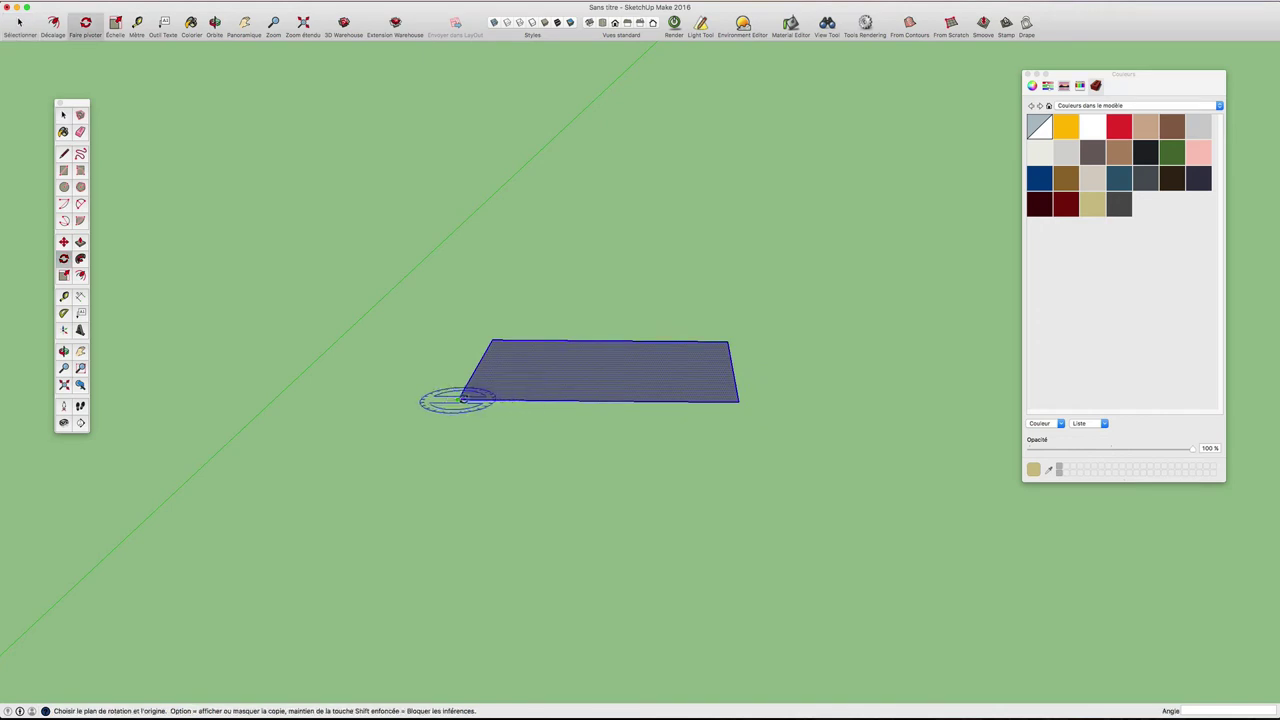
{"action": "left_click", "coordinate": [457, 400]}
{"action": "left_click", "coordinate": [738, 401]}
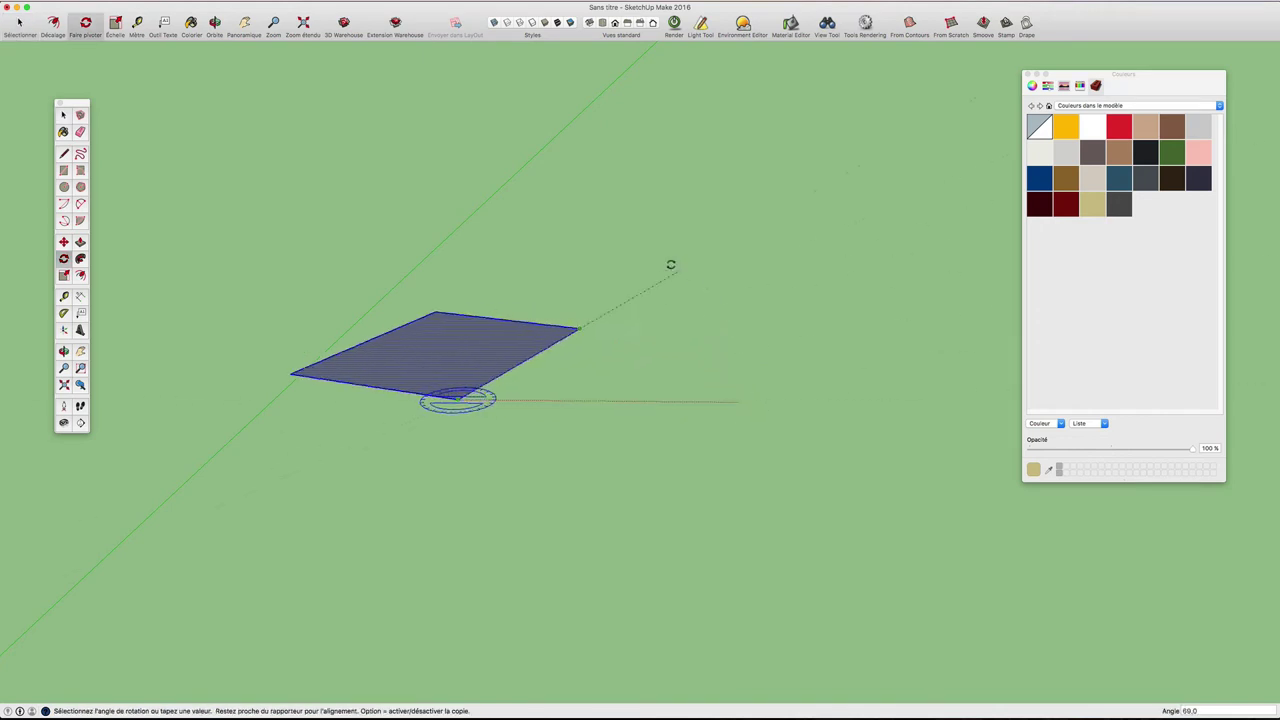
{"action": "left_click", "coordinate": [547, 260]}
{"action": "scroll", "coordinate": [594, 377], "scroll_direction": "down", "scroll_amount": 3}
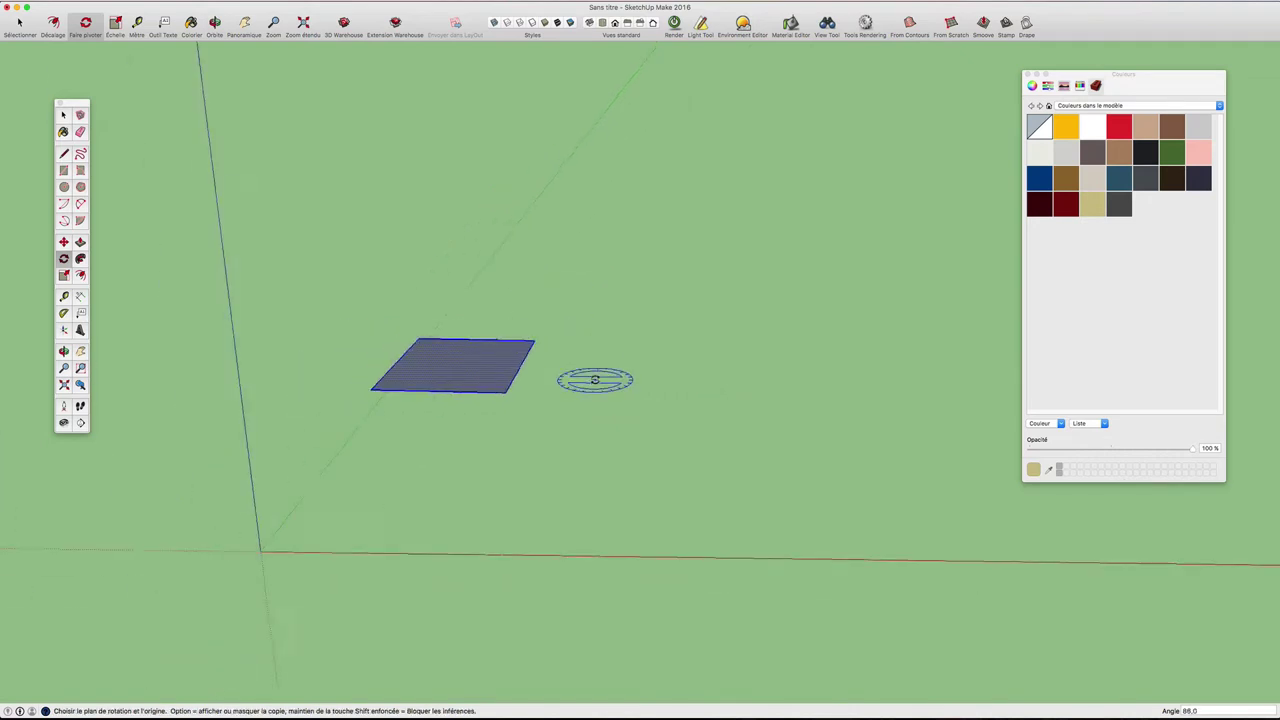
{"action": "key", "text": "super+z"}
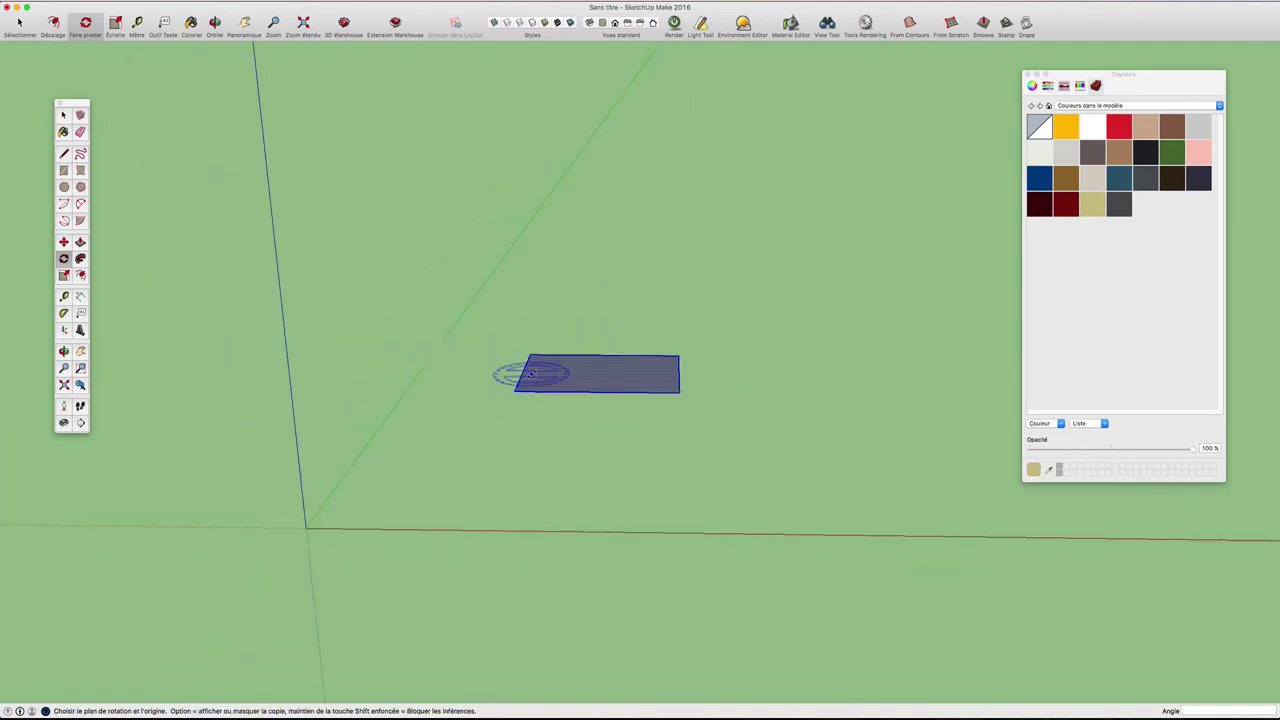
{"action": "left_click", "coordinate": [517, 390]}
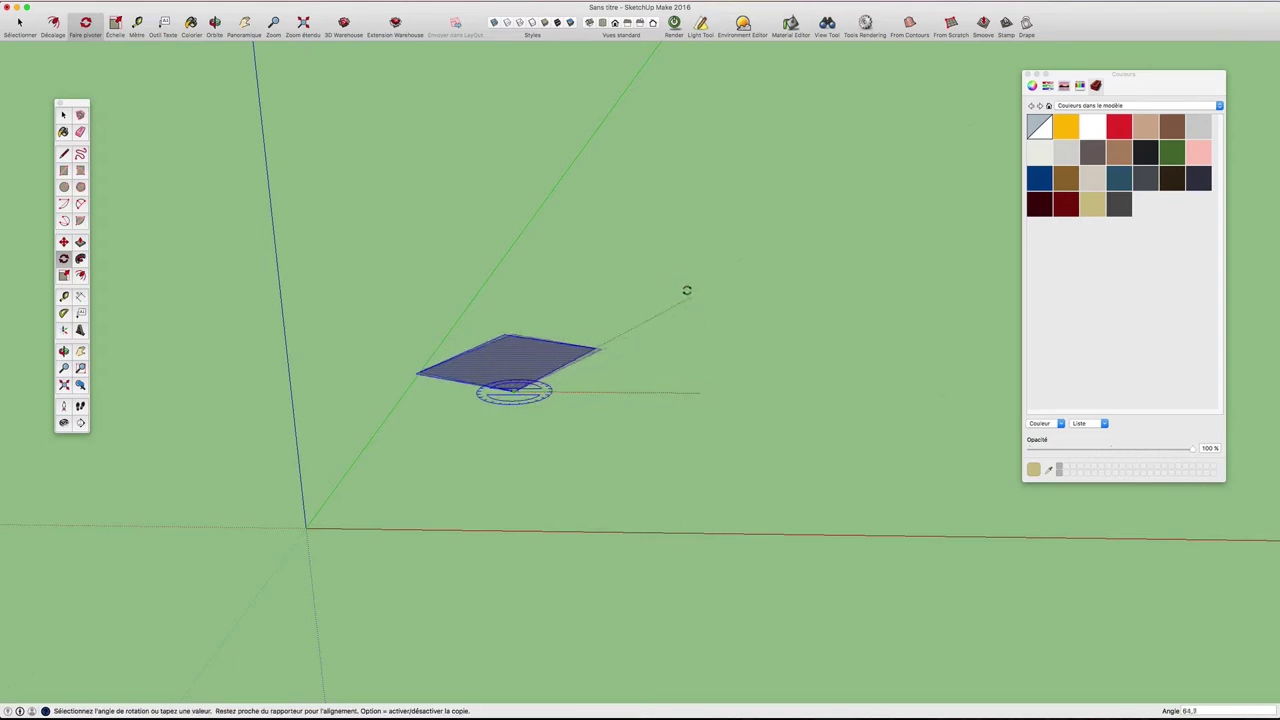
{"action": "left_click", "coordinate": [700, 392]}
{"action": "type", "text": "90"}
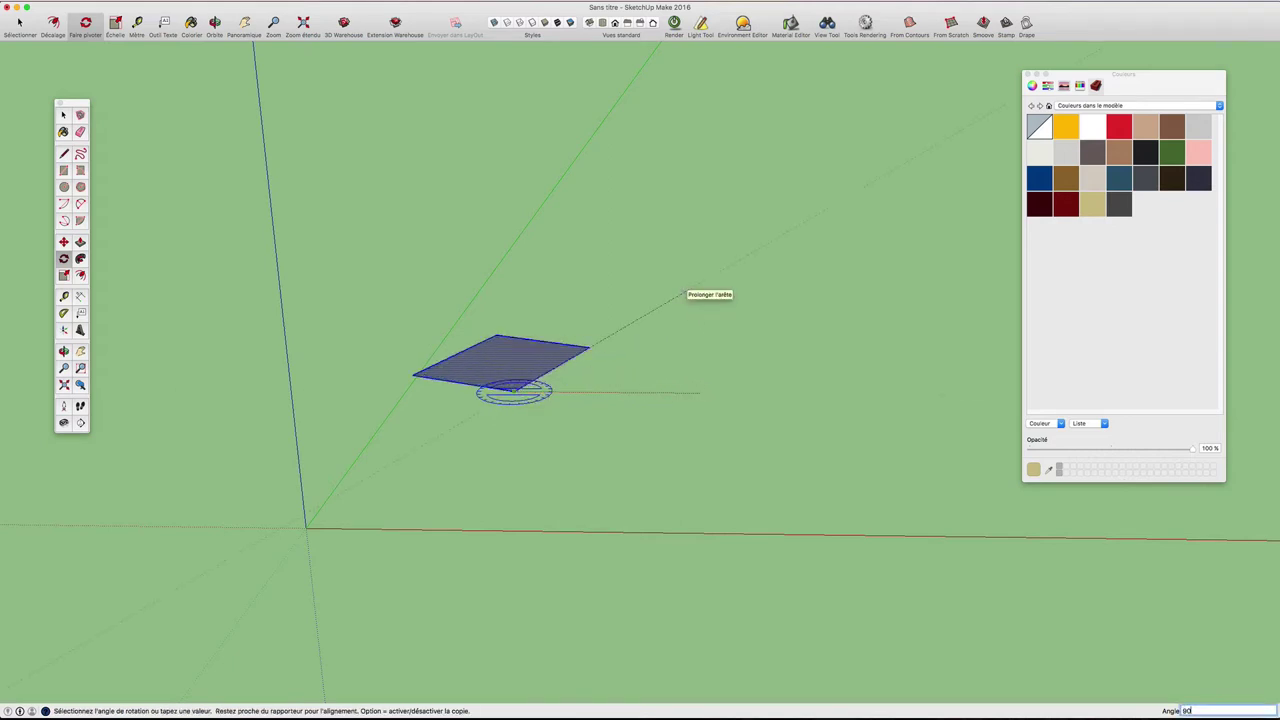
{"action": "key", "text": "Return"}
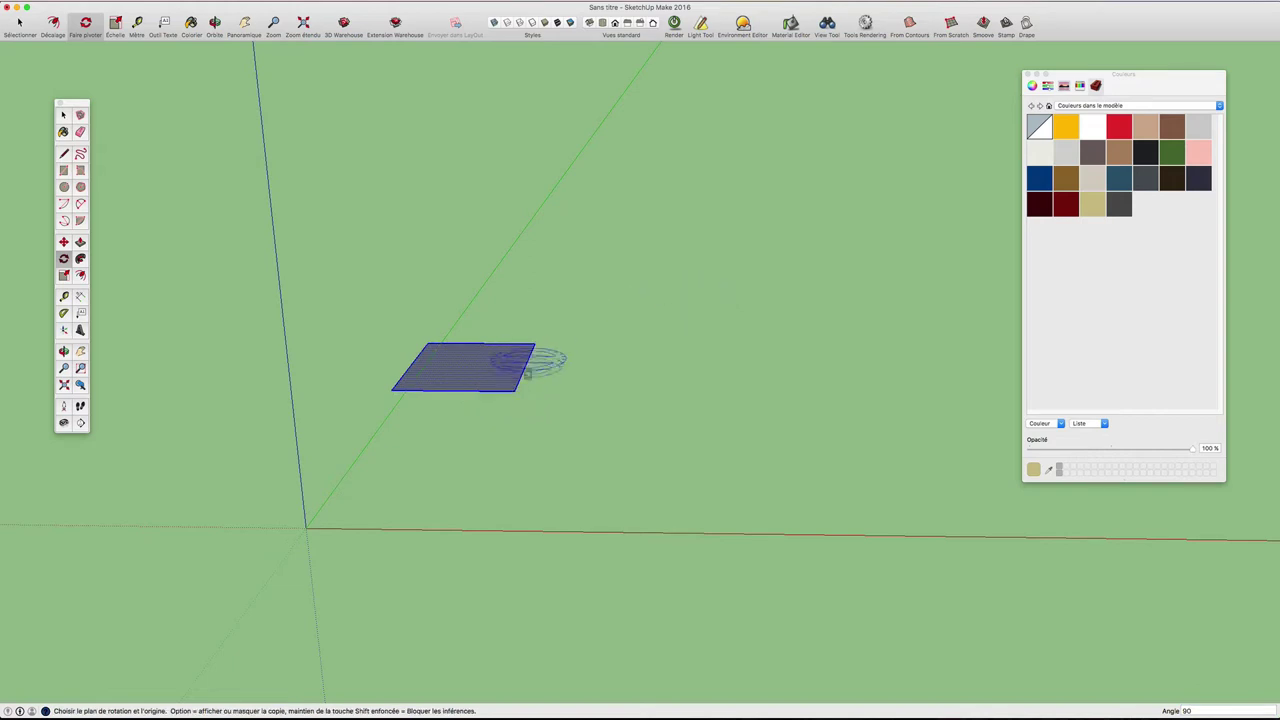
- Move the rectangle's lower-left corner onto the axes origin
{"action": "key", "text": "m"}
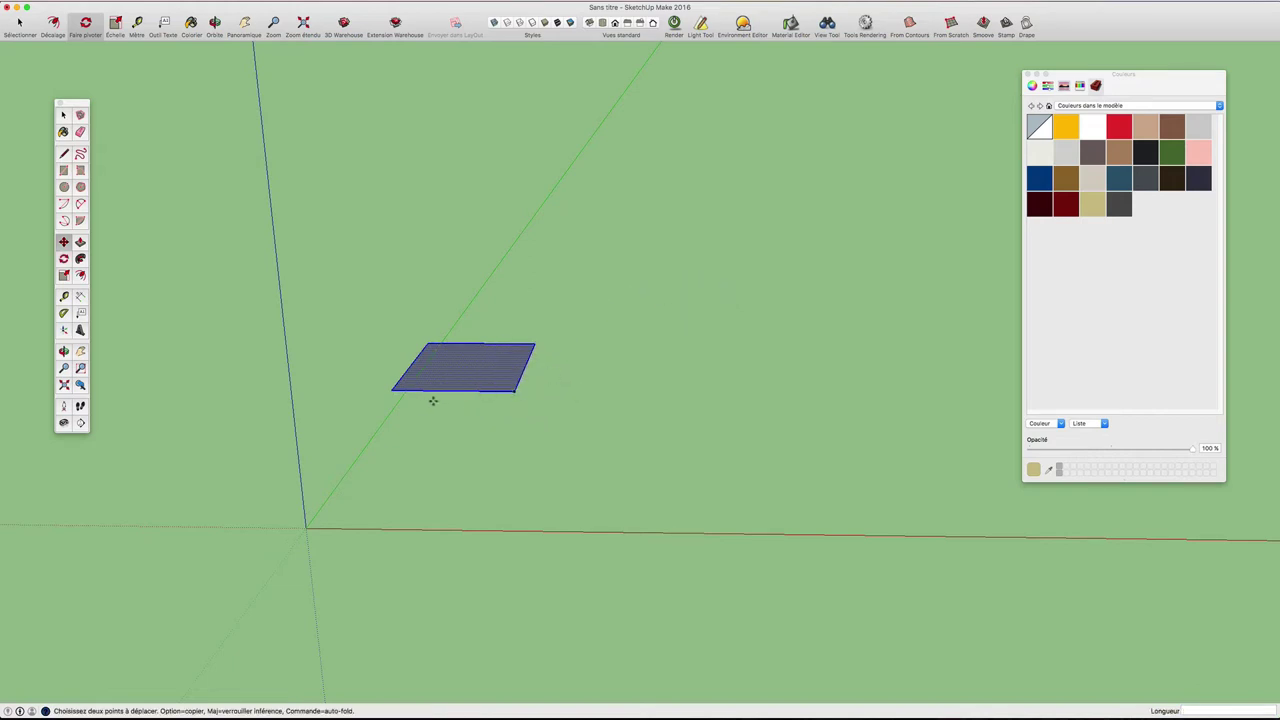
{"action": "left_click", "coordinate": [392, 390]}
{"action": "left_click", "coordinate": [307, 526]}
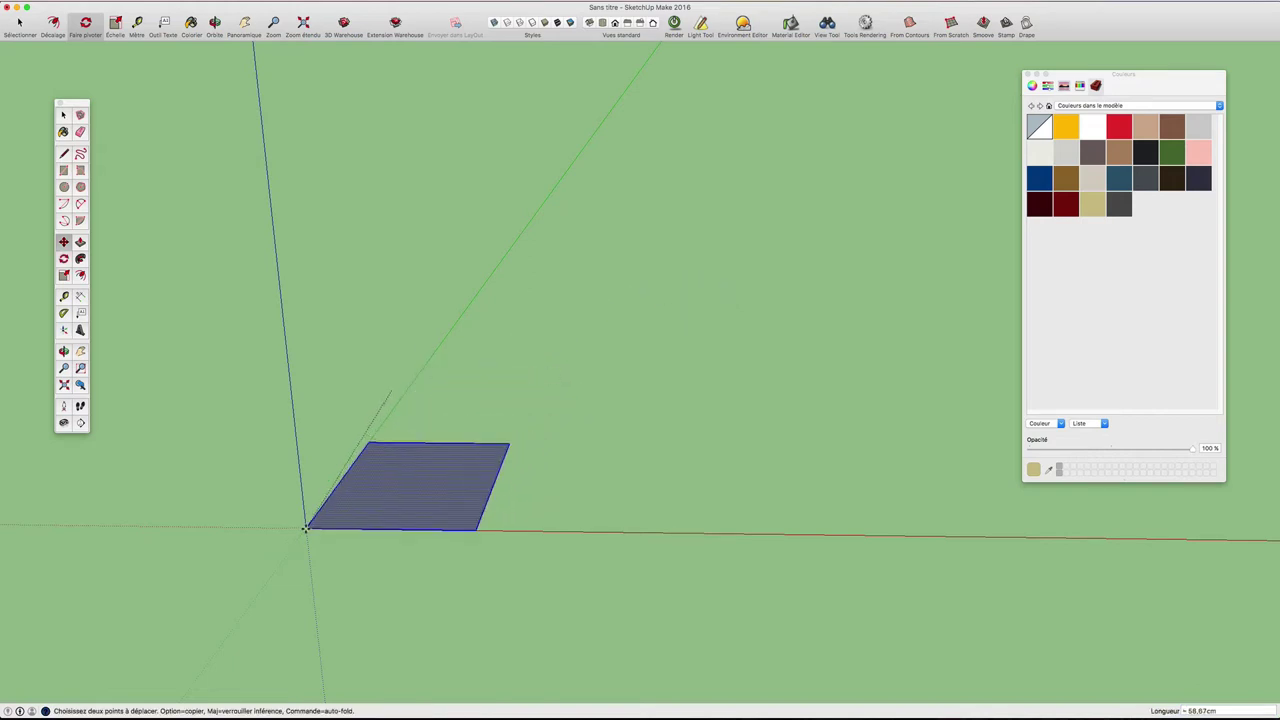
{"action": "mouse_move", "coordinate": [534, 480]}
{"action": "middle_mouse_down"}
{"action": "mouse_move", "coordinate": [283, 483]}
{"action": "mouse_move", "coordinate": [456, 455]}
{"action": "middle_mouse_up"}
- Rotate the rectangle another 90° about the origin to stand vertical, viewed from the front
{"action": "key", "text": "q"}
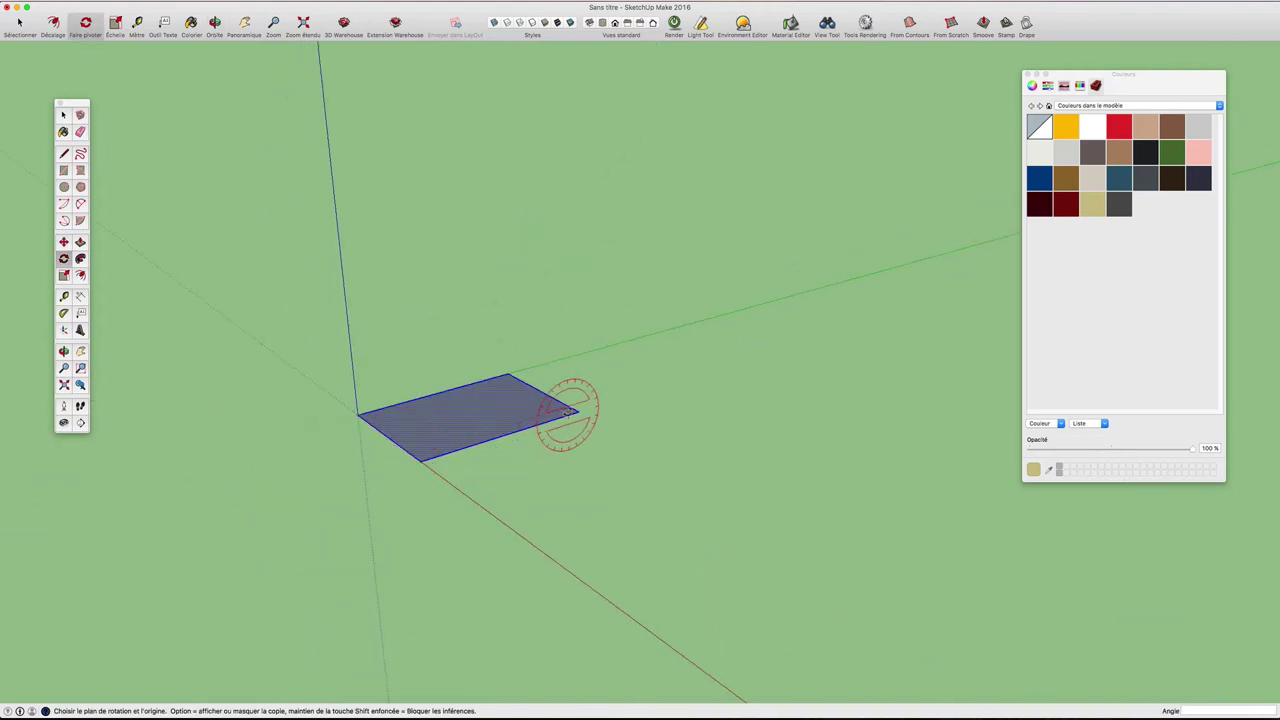
{"action": "left_click", "coordinate": [425, 461]}
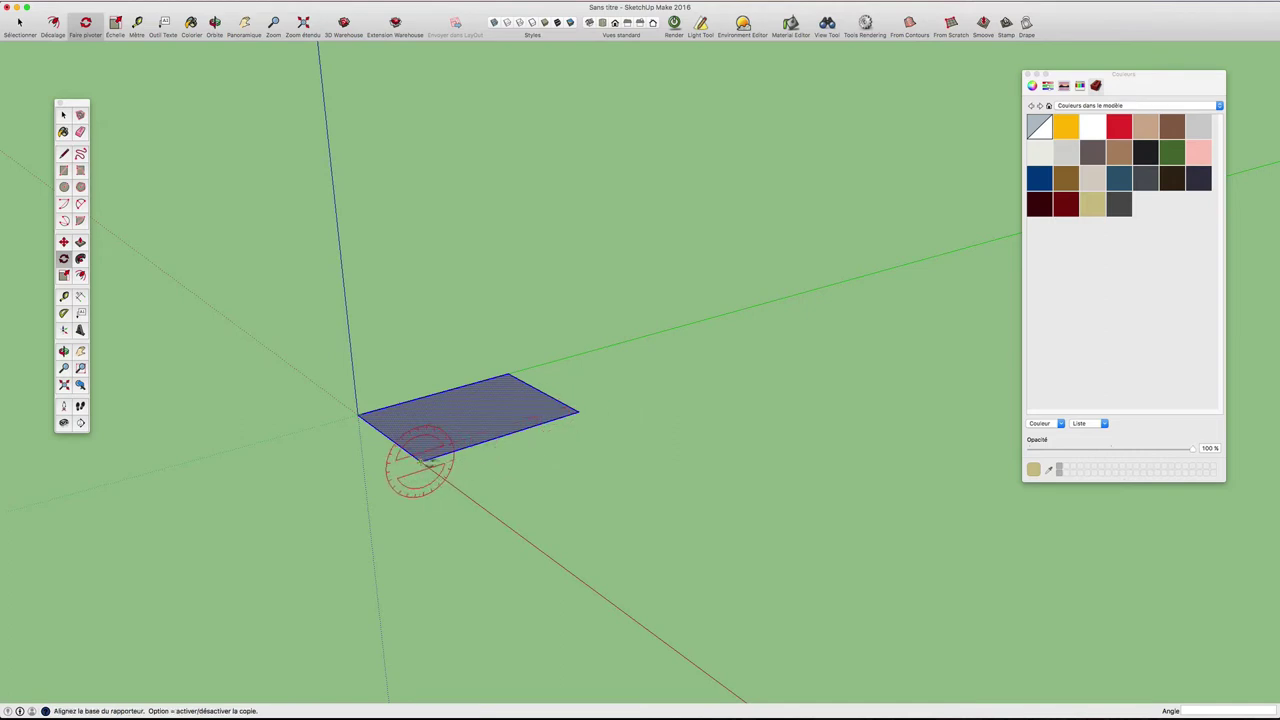
{"action": "left_click", "coordinate": [576, 411]}
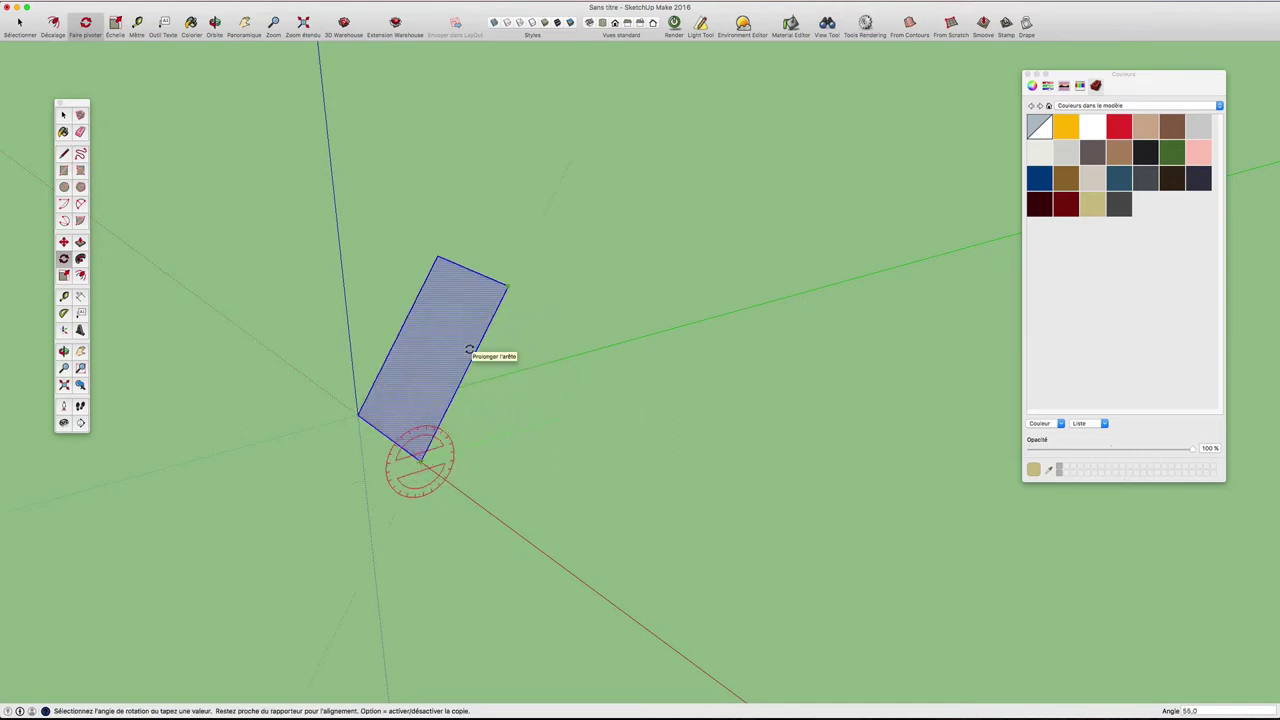
{"action": "type", "text": "90"}
{"action": "key", "text": "Return"}
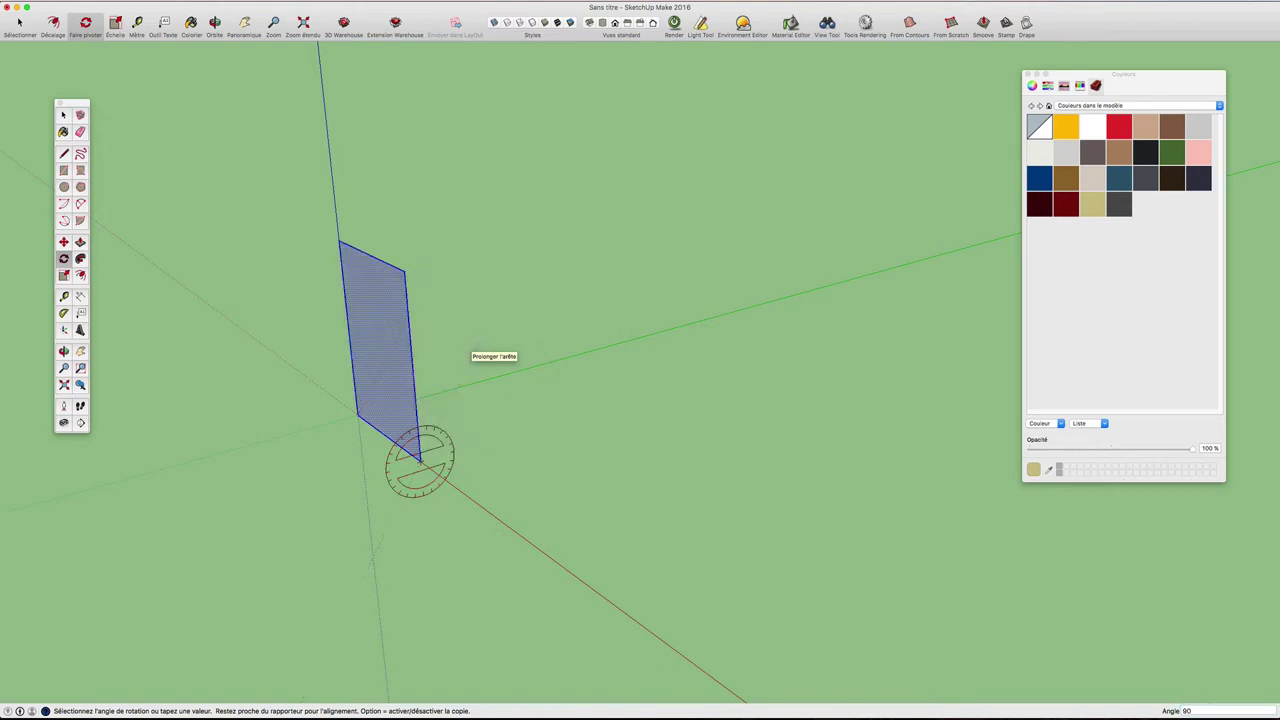
{"action": "mouse_move", "coordinate": [470, 350]}
{"action": "middle_mouse_down"}
{"action": "mouse_move", "coordinate": [591, 357]}
{"action": "mouse_move", "coordinate": [634, 317]}
{"action": "middle_mouse_up"}
{"action": "key", "text": "space"}
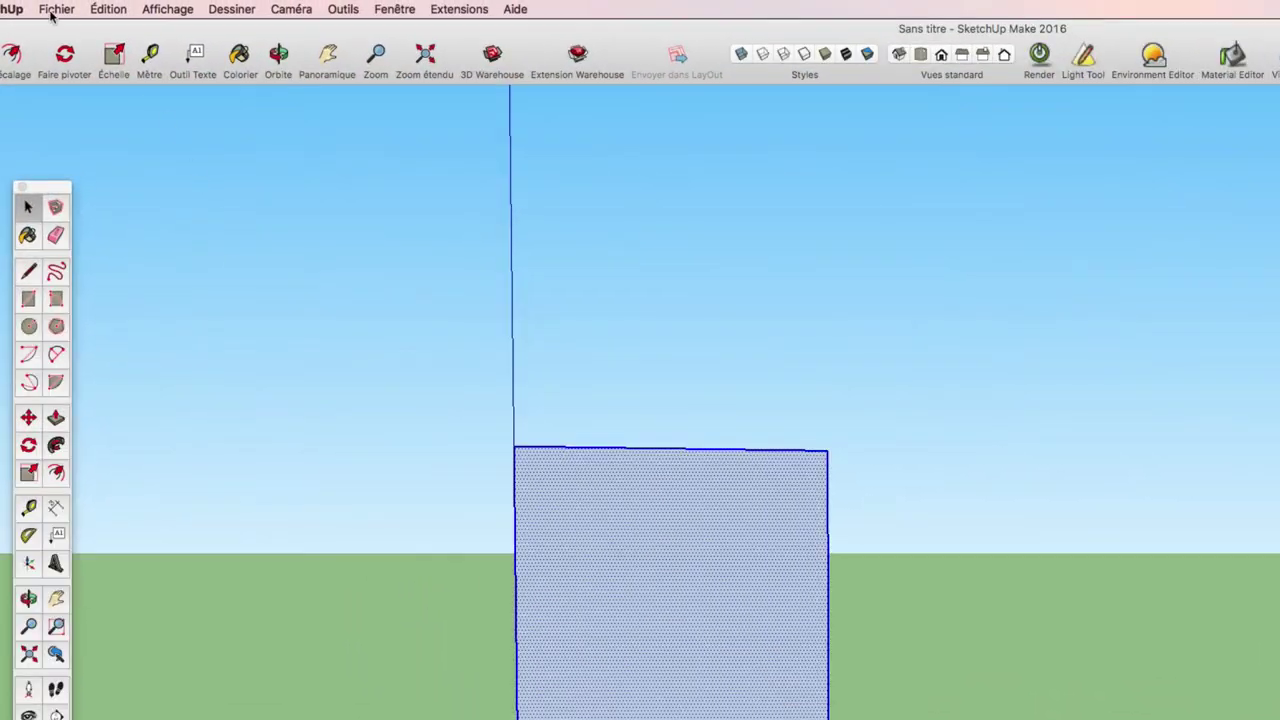
- Import Pion_Echec.png as an image, anchored at the origin and sized to the rectangle's top corner
{"action": "left_click", "coordinate": [57, 12]}
{"action": "left_click", "coordinate": [76, 267]}
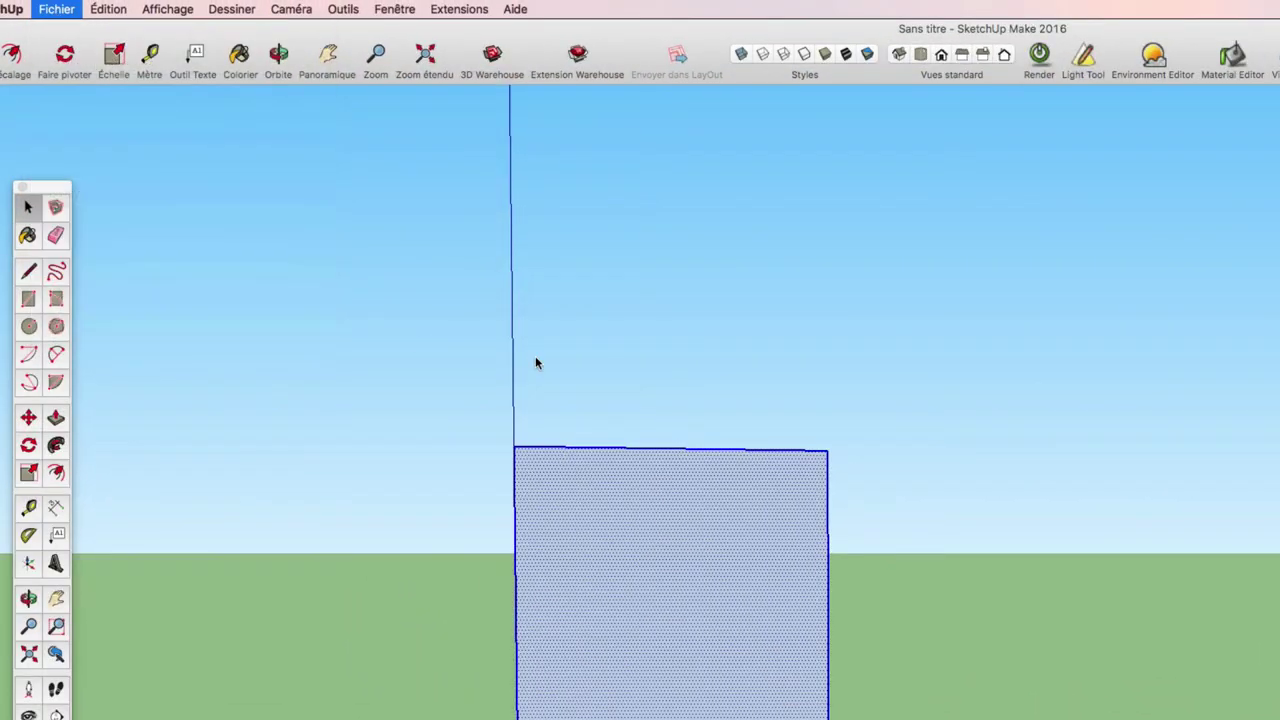
{"action": "left_click", "coordinate": [968, 160]}
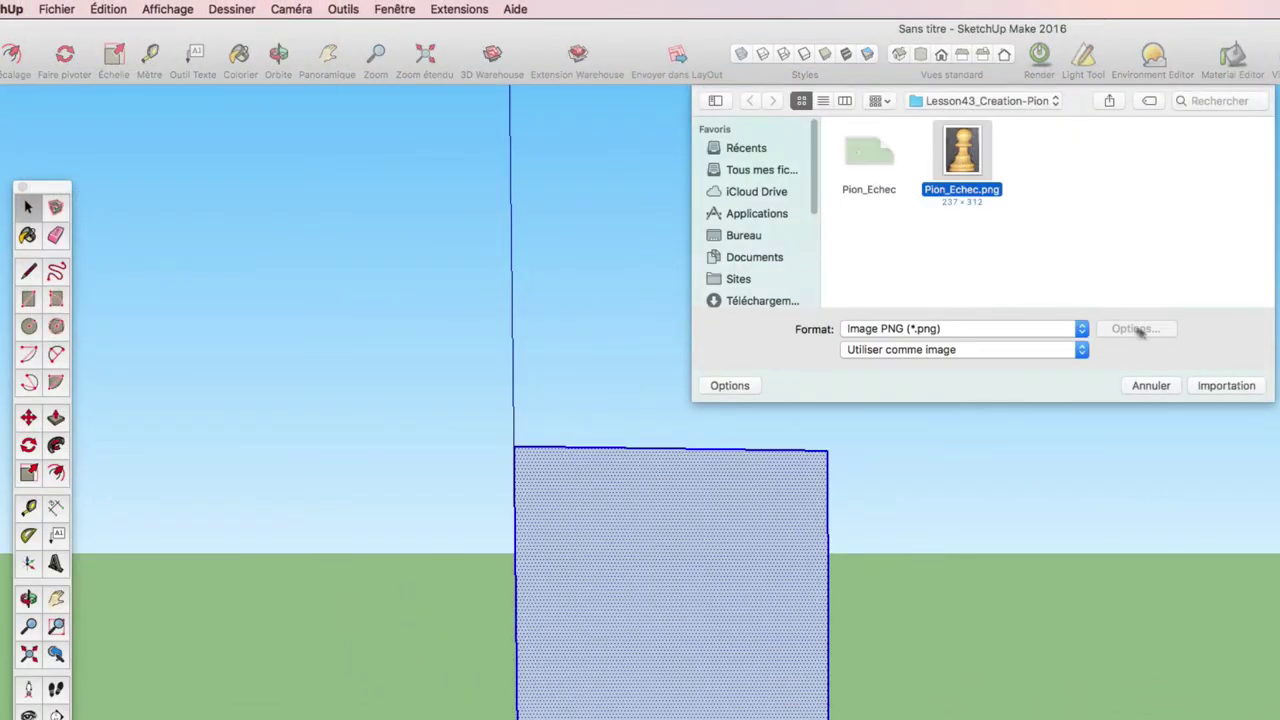
{"action": "left_click", "coordinate": [1230, 387]}
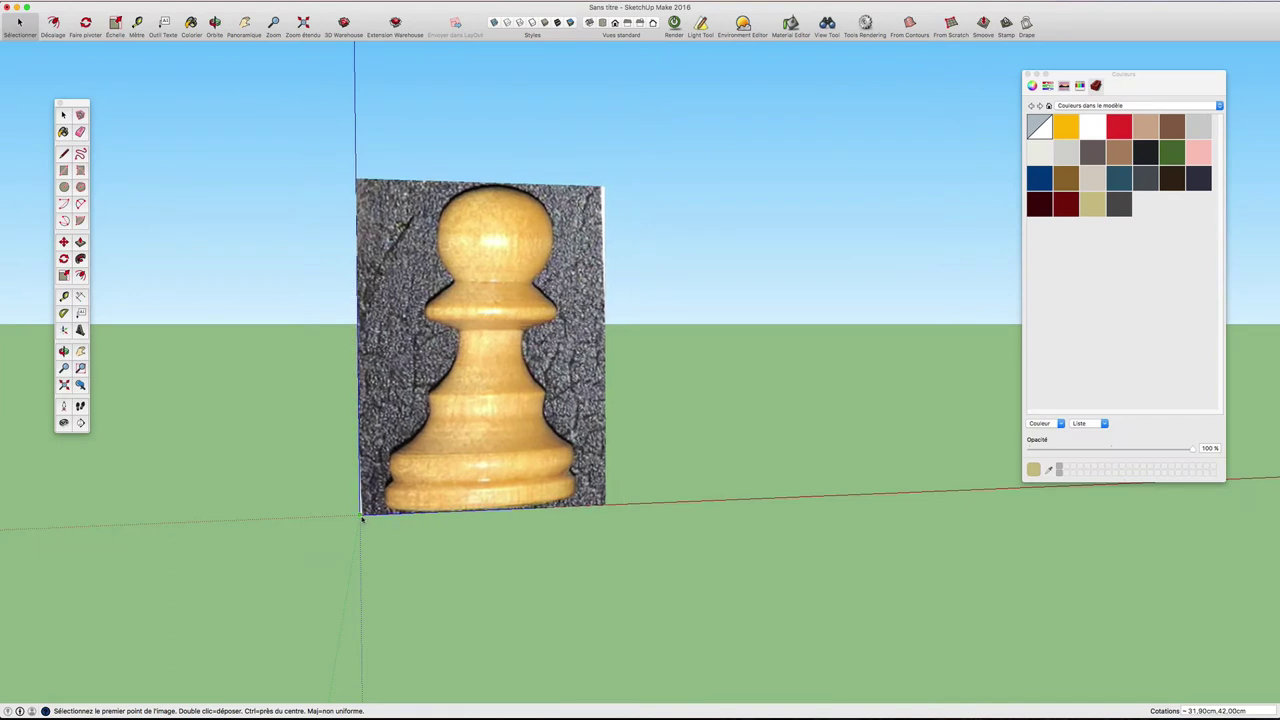
{"action": "left_click", "coordinate": [362, 517]}
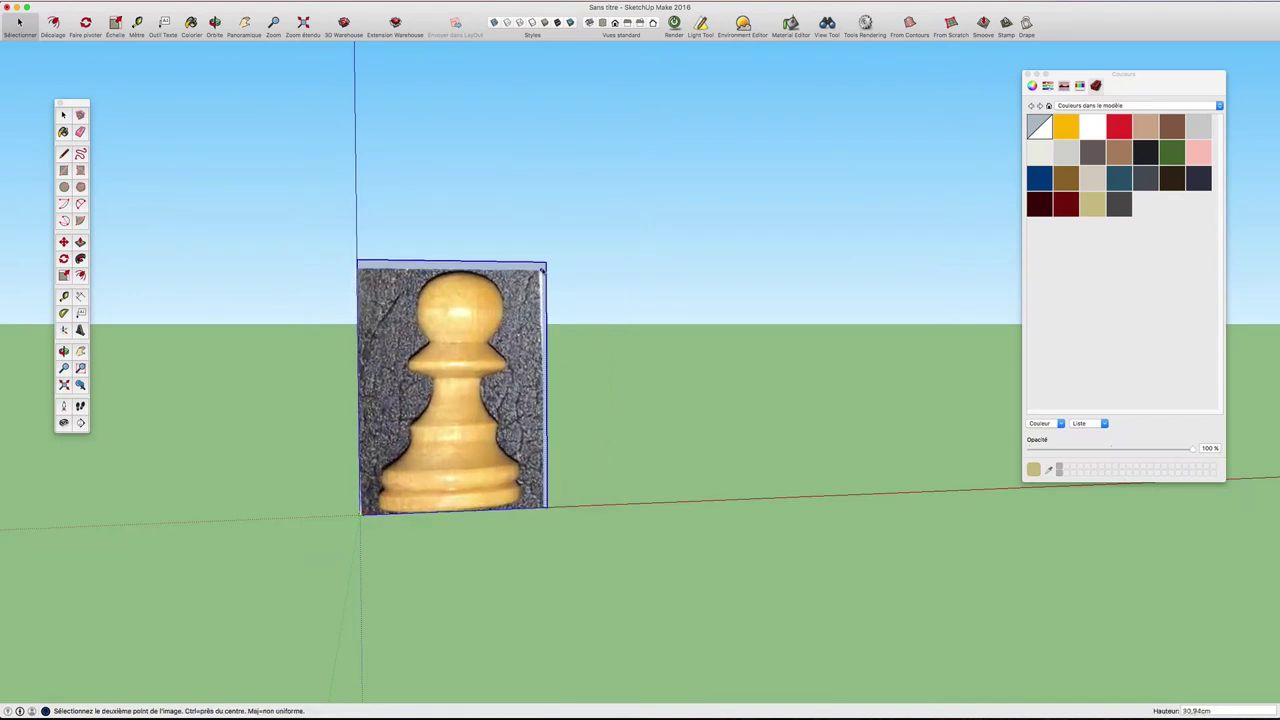
{"action": "left_click", "coordinate": [546, 264]}
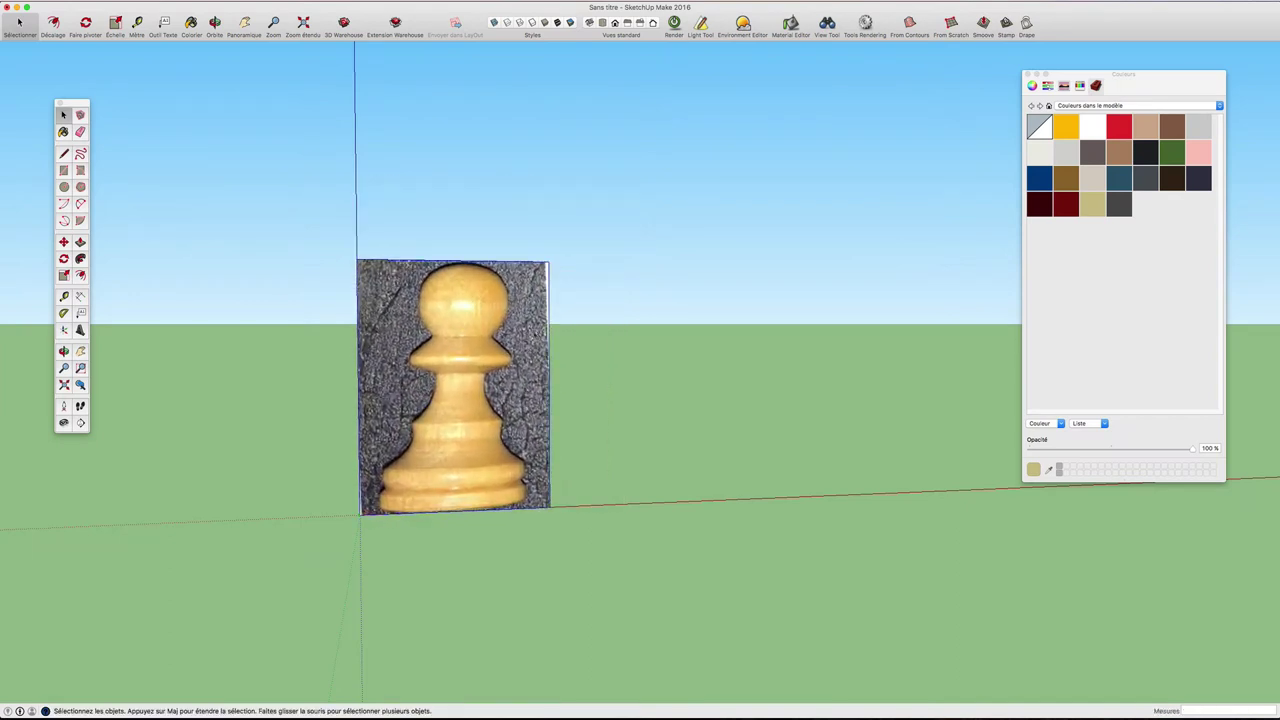
- Place a Tape Measure guide vertically through the pawn image's centre, then select the image
{"action": "key", "text": "t"}
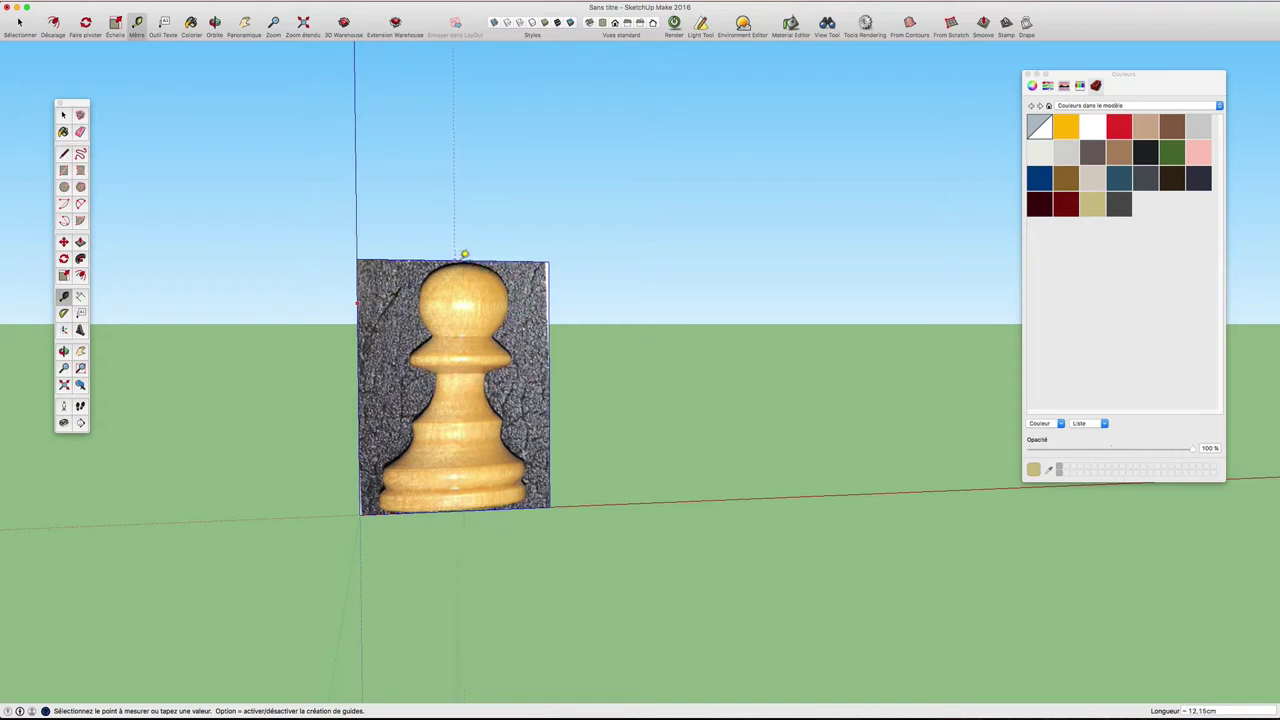
{"action": "left_click", "coordinate": [464, 254]}
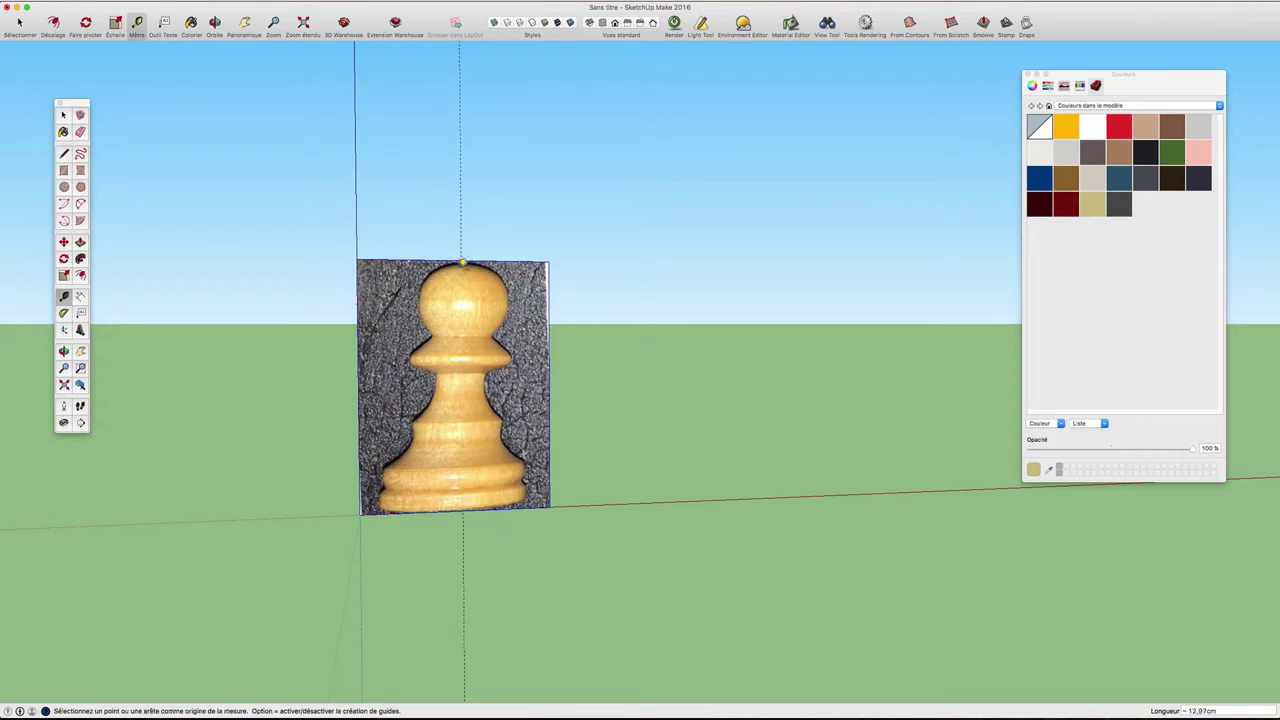
{"action": "mouse_move", "coordinate": [504, 241]}
{"action": "middle_mouse_down"}
{"action": "mouse_move", "coordinate": [507, 322]}
{"action": "mouse_move", "coordinate": [580, 297]}
{"action": "middle_mouse_up"}
{"action": "key", "text": "space"}
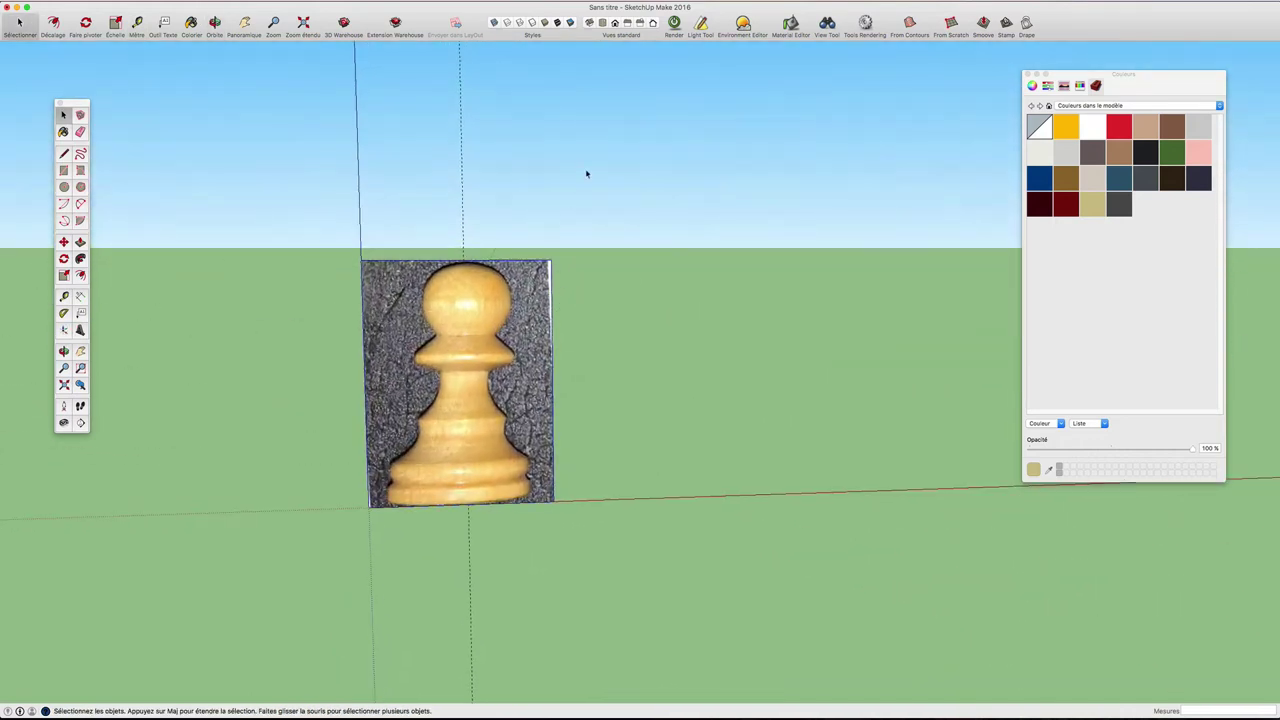
{"action": "left_click", "coordinate": [486, 294]}
{"action": "scroll", "coordinate": [486, 294], "scroll_direction": "up", "scroll_amount": 3}
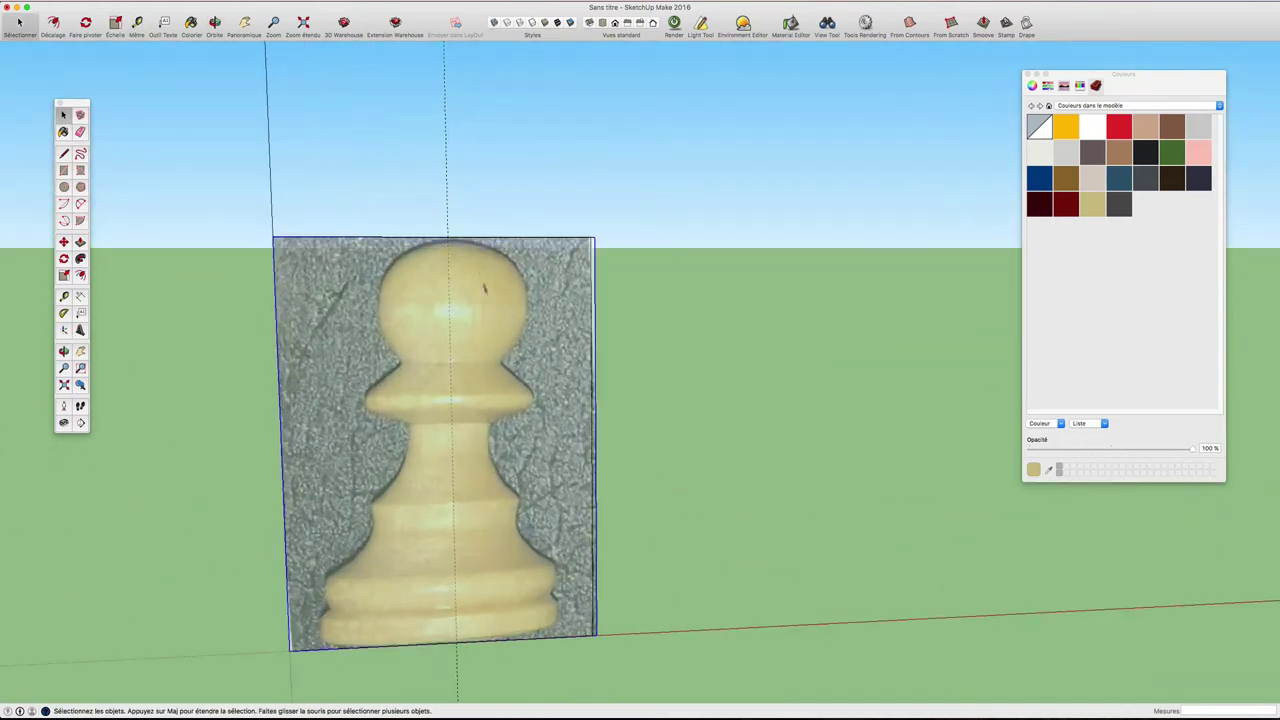
{"action": "scroll", "coordinate": [470, 244], "scroll_direction": "down", "scroll_amount": 2}
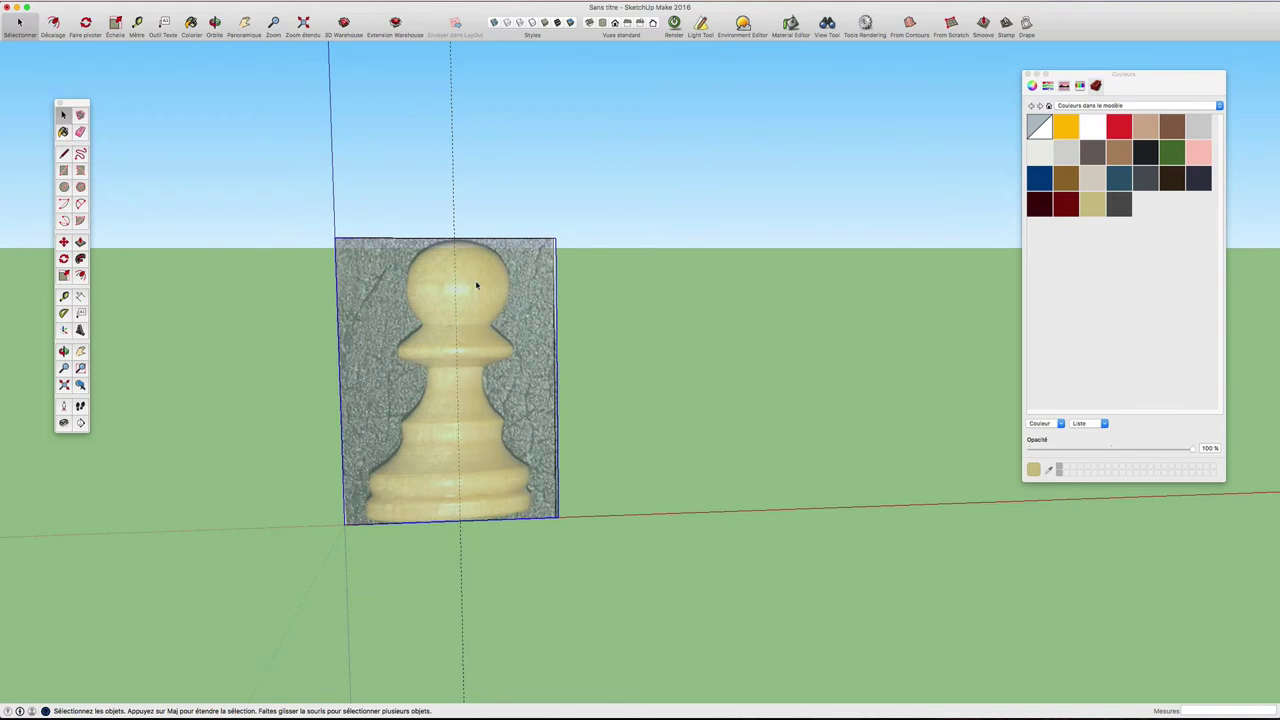
- Draw a vertical centre line from the image's top edge to its bottom edge
{"action": "key", "text": "r"}
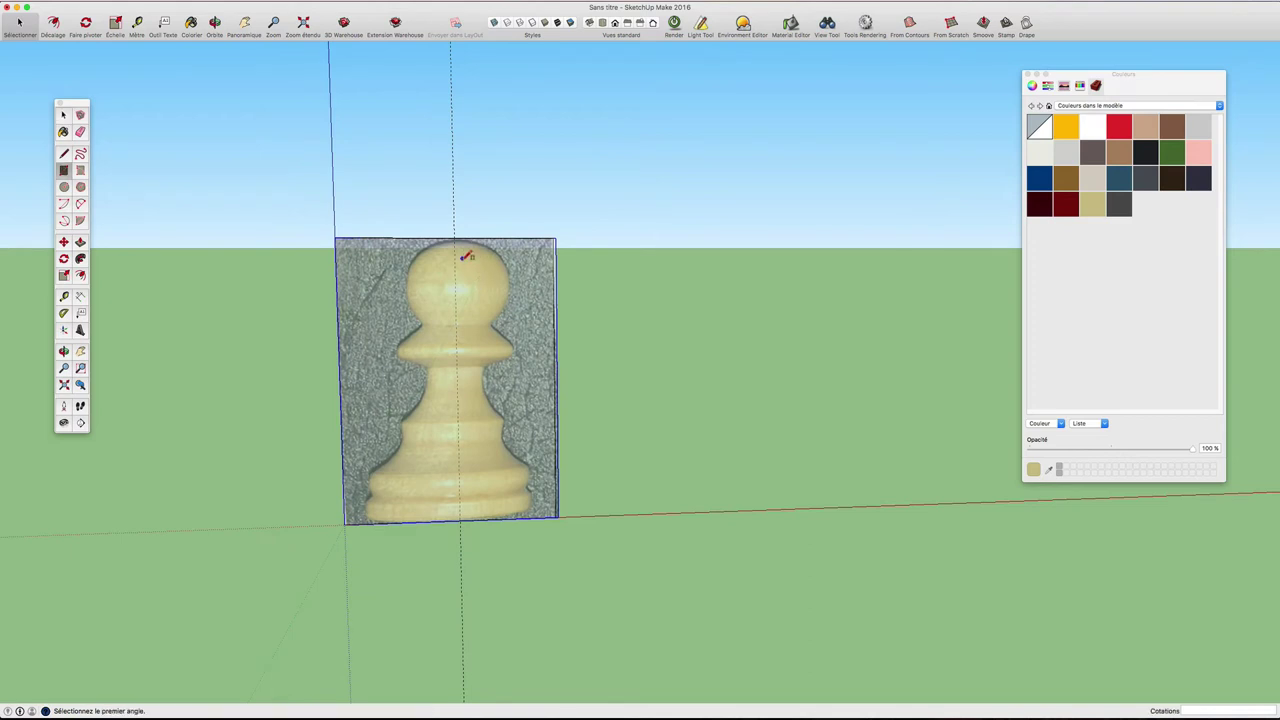
{"action": "key", "text": "l"}
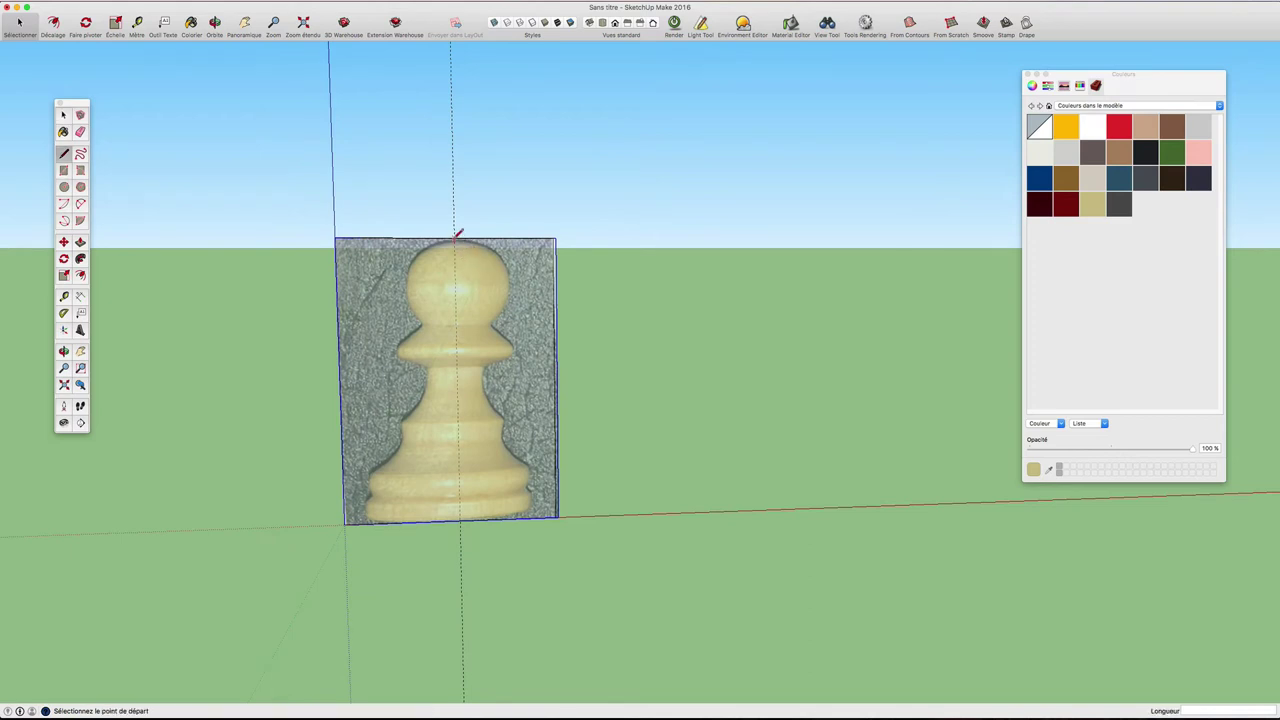
{"action": "left_click", "coordinate": [455, 238]}
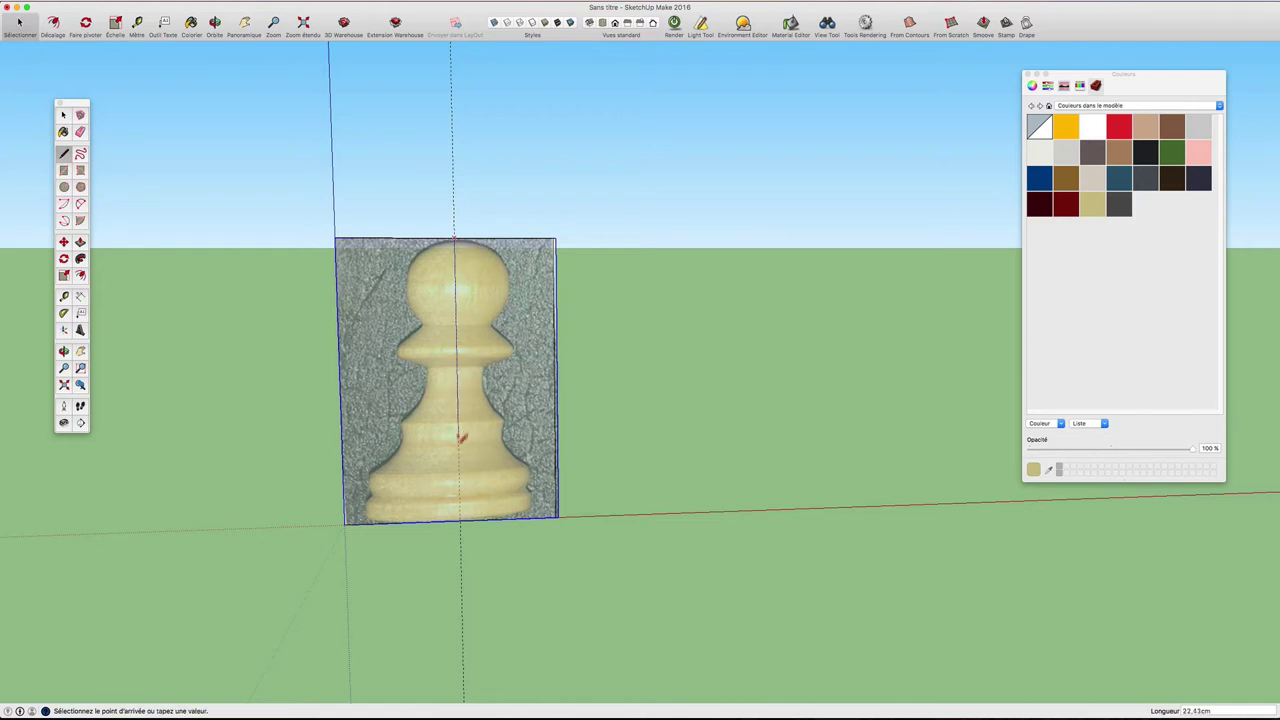
{"action": "left_click", "coordinate": [460, 519]}
{"action": "key", "text": "space"}
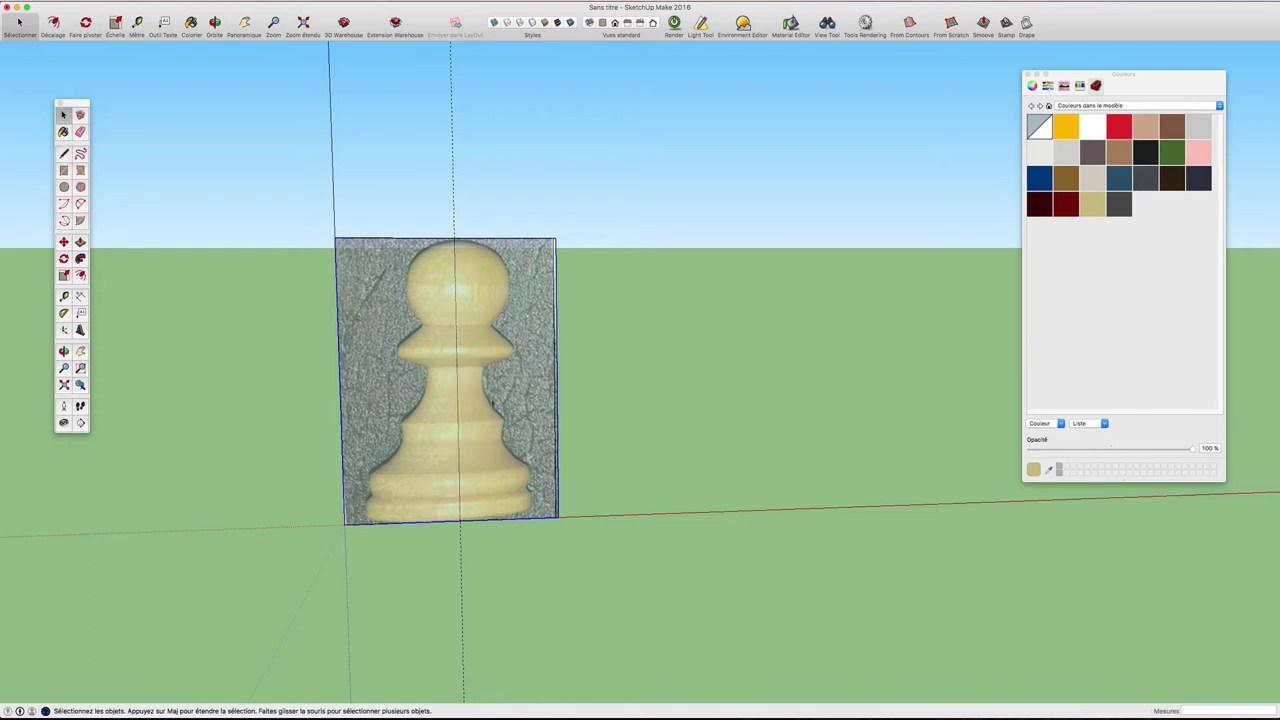
{"action": "scroll", "coordinate": [503, 268], "scroll_direction": "up", "scroll_amount": 3}
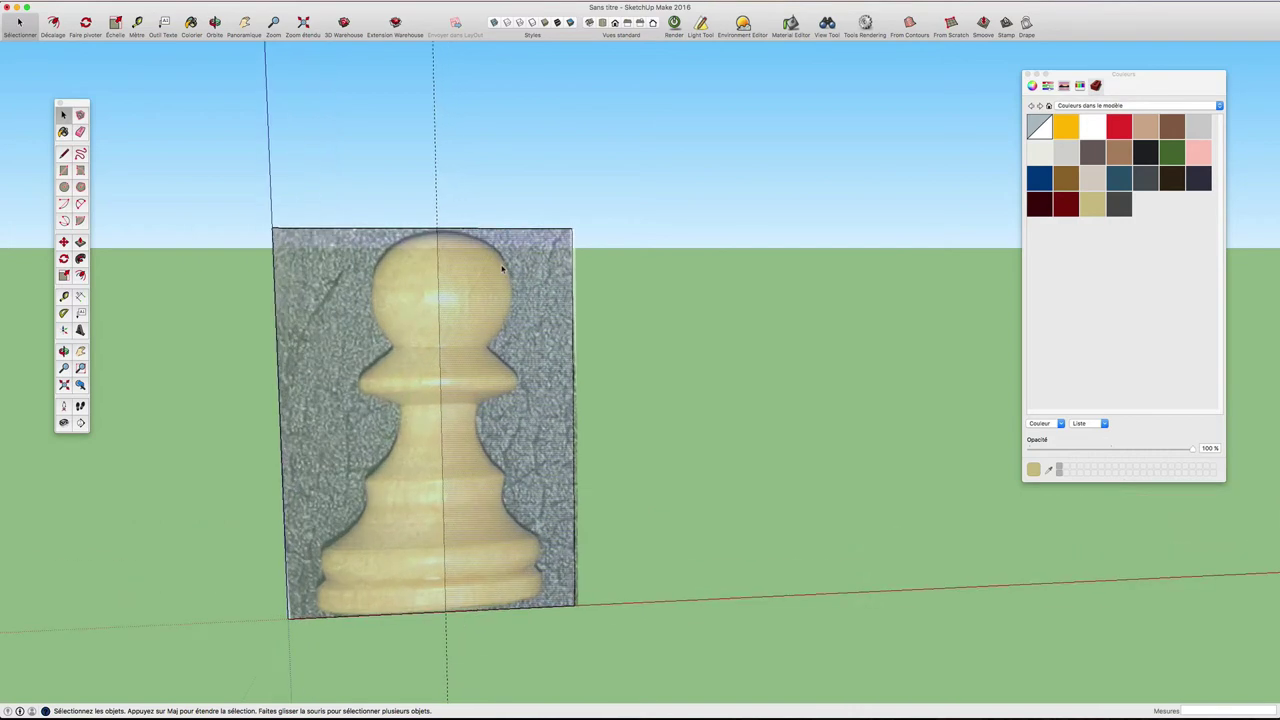
{"action": "mouse_move", "coordinate": [492, 290]}
{"action": "middle_mouse_down", "text": "shift"}
{"action": "mouse_move", "coordinate": [566, 252]}
{"action": "mouse_move", "coordinate": [573, 232]}
{"action": "middle_mouse_up", "text": "shift"}
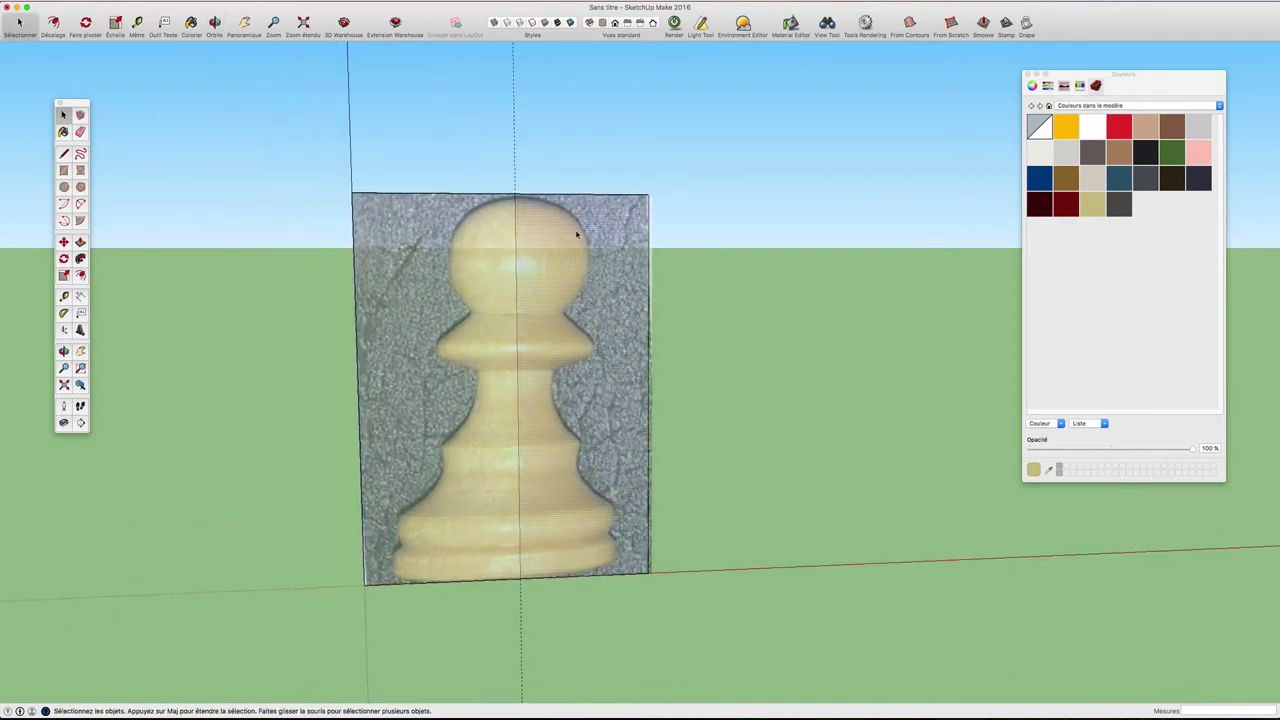
- Trace the right side of the pawn's round head with 2-Point Arcs
{"action": "key", "text": "a"}
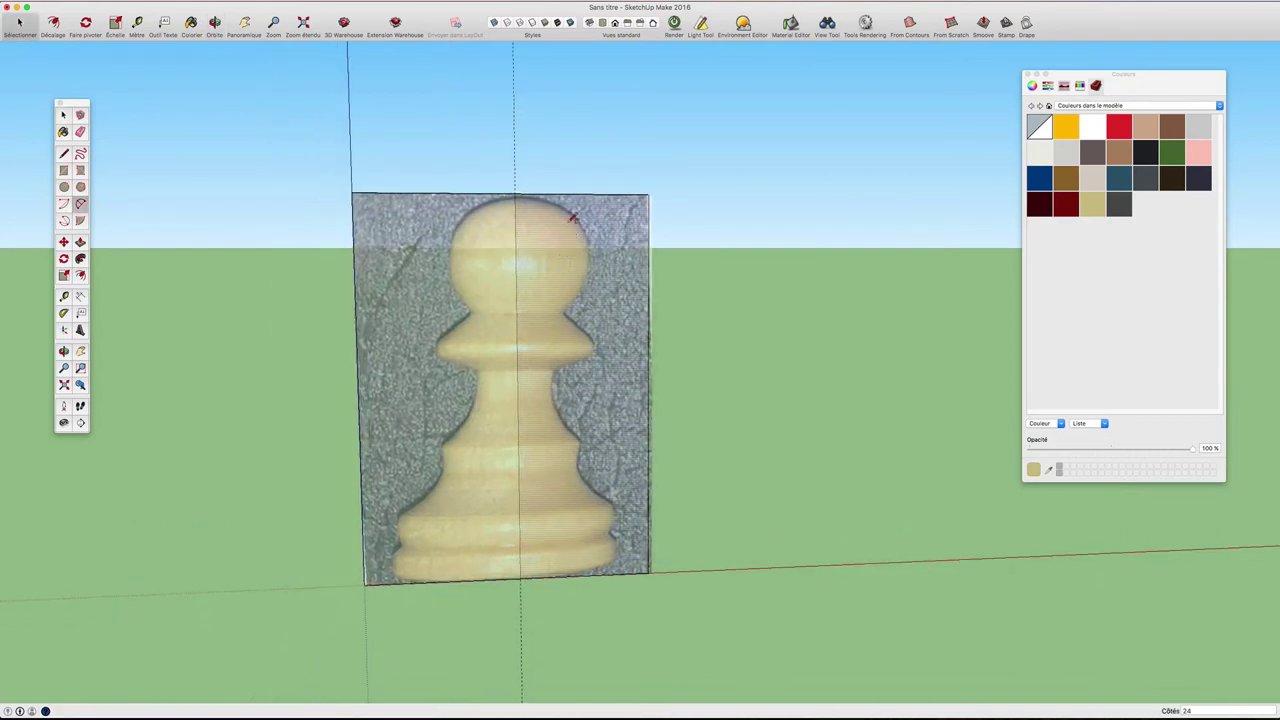
{"action": "scroll", "coordinate": [517, 192], "scroll_direction": "up", "scroll_amount": 3}
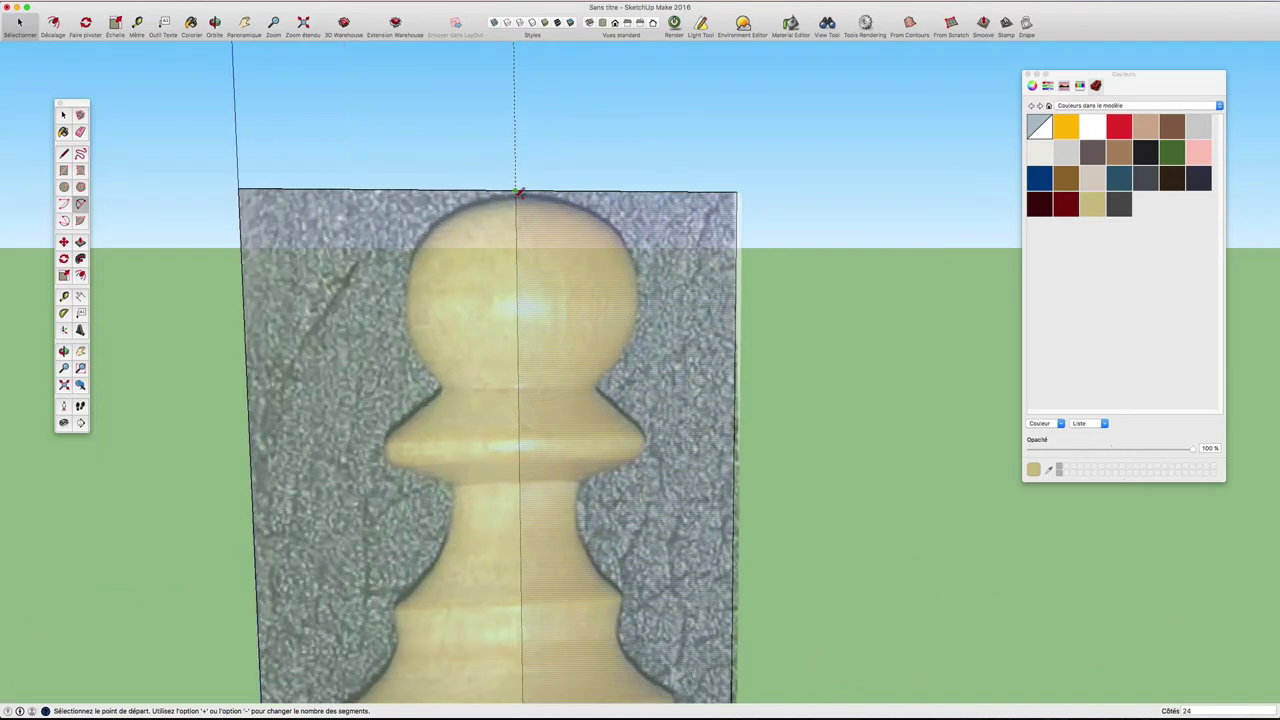
{"action": "scroll", "coordinate": [517, 192], "scroll_direction": "up", "scroll_amount": 1}
{"action": "scroll", "coordinate": [520, 200], "scroll_direction": "down", "scroll_amount": 3}
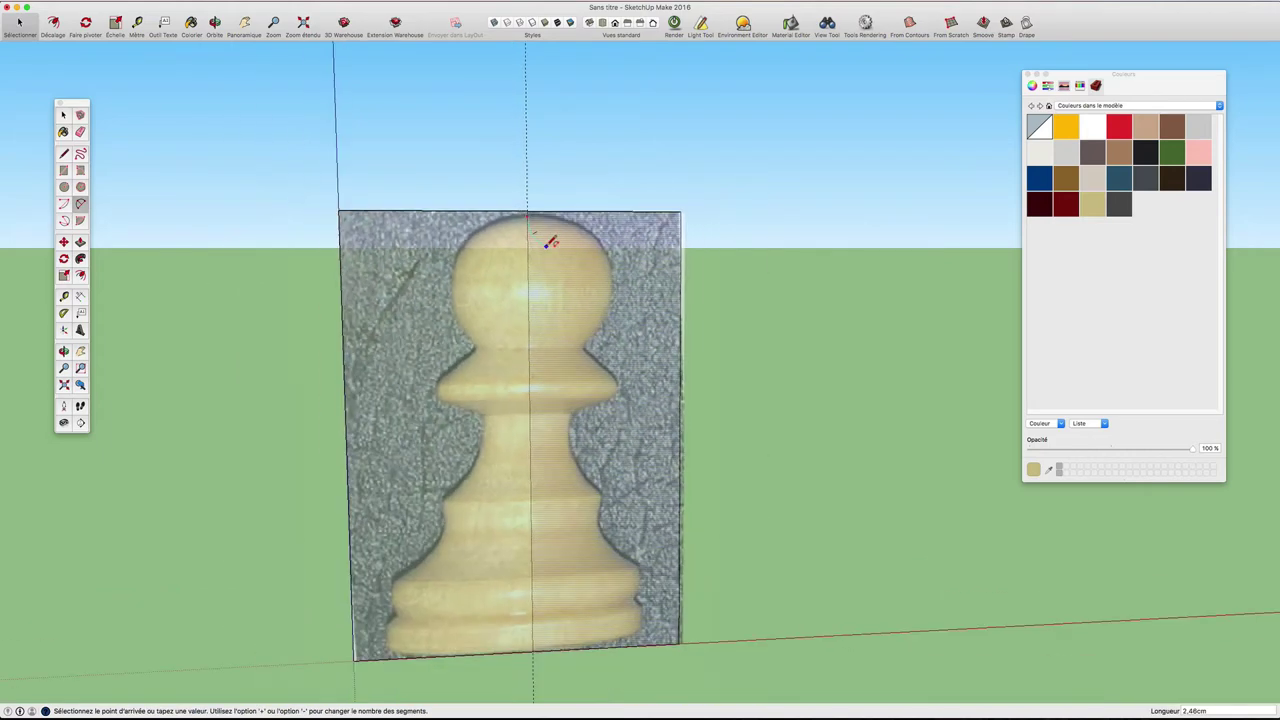
{"action": "scroll", "coordinate": [551, 250], "scroll_direction": "down", "scroll_amount": 2}
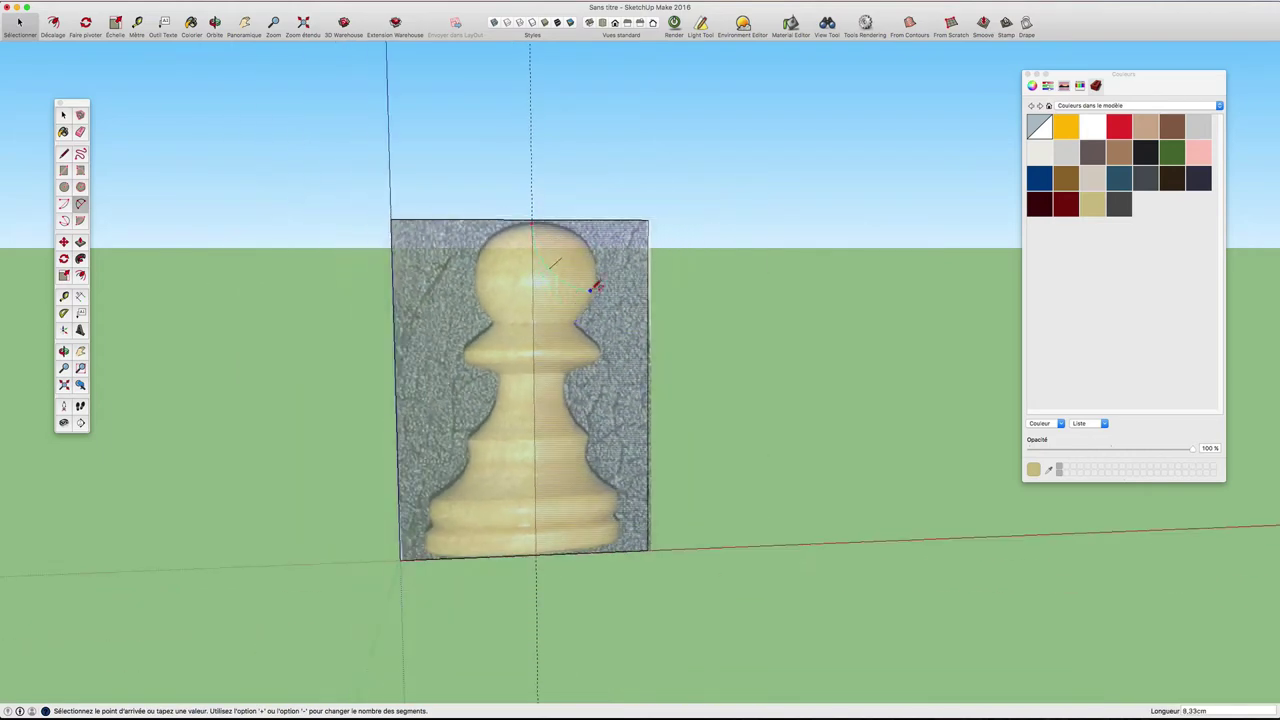
{"action": "left_click", "coordinate": [595, 285]}
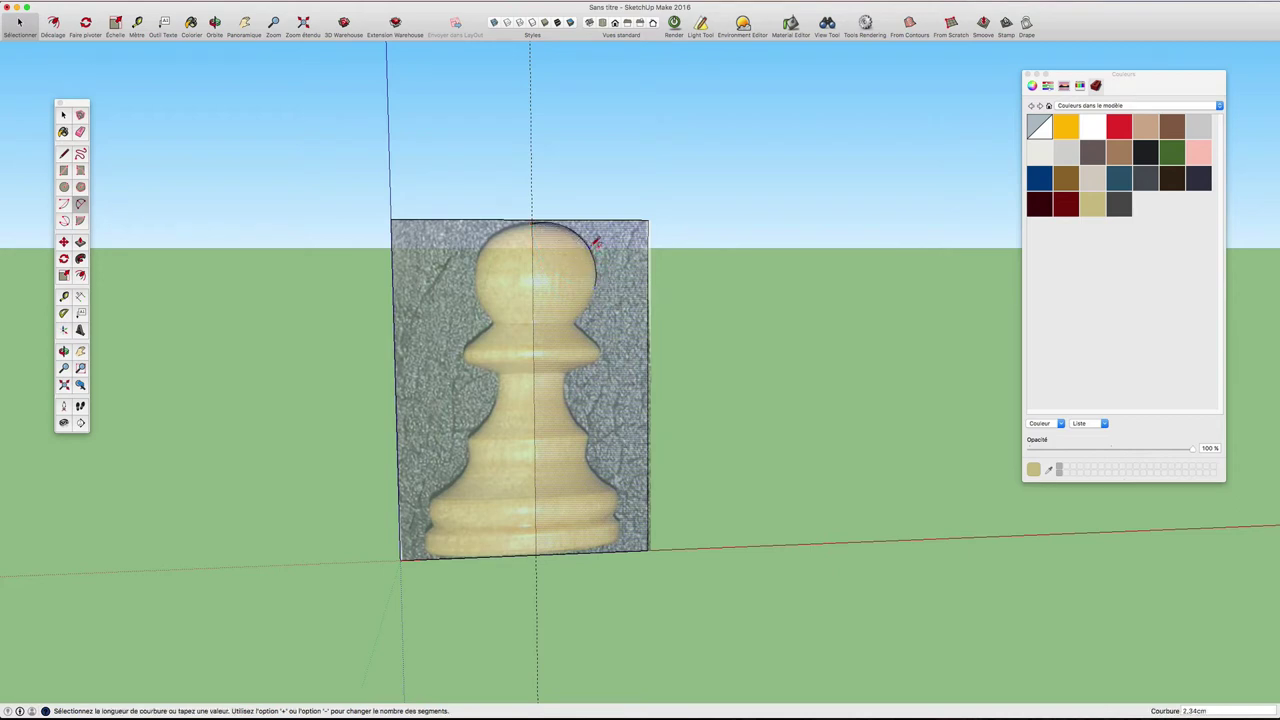
{"action": "left_click", "coordinate": [595, 241]}
{"action": "left_click", "coordinate": [595, 285]}
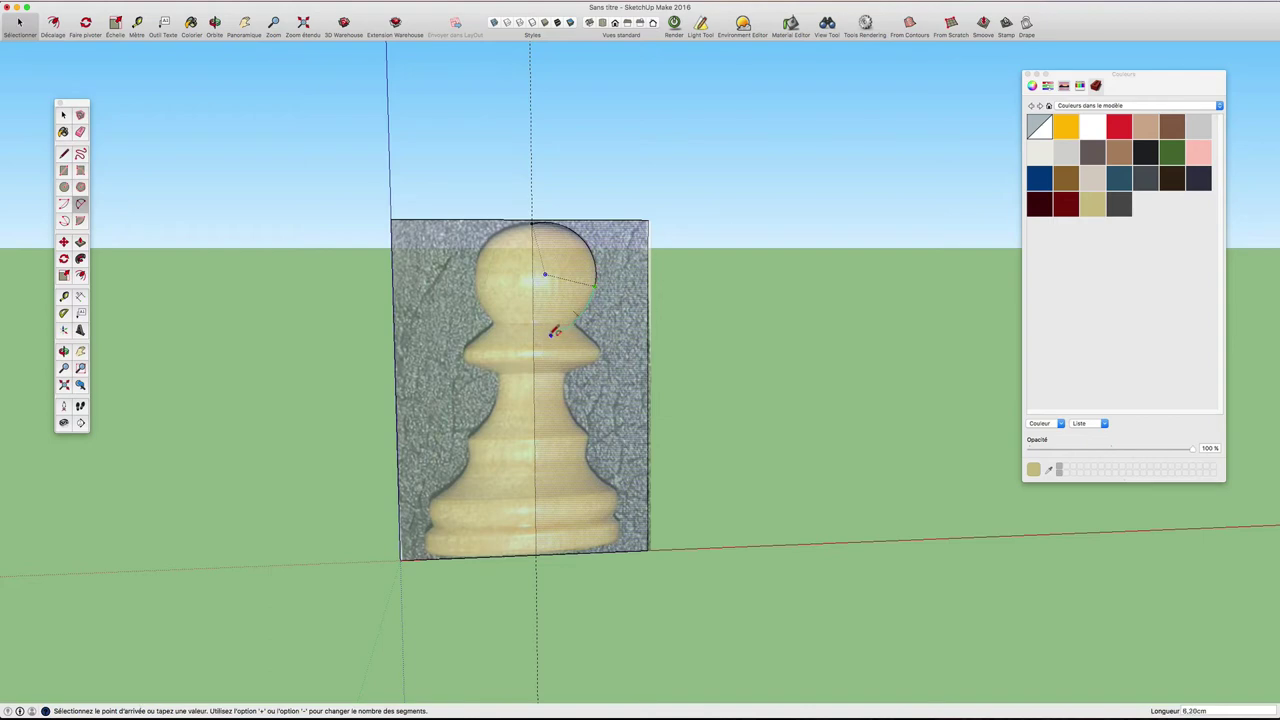
{"action": "left_click", "coordinate": [540, 328]}
{"action": "left_click", "coordinate": [540, 328]}
- Add a small arc along the pawn's neck below the head
{"action": "scroll", "coordinate": [540, 328], "scroll_direction": "up", "scroll_amount": 3}
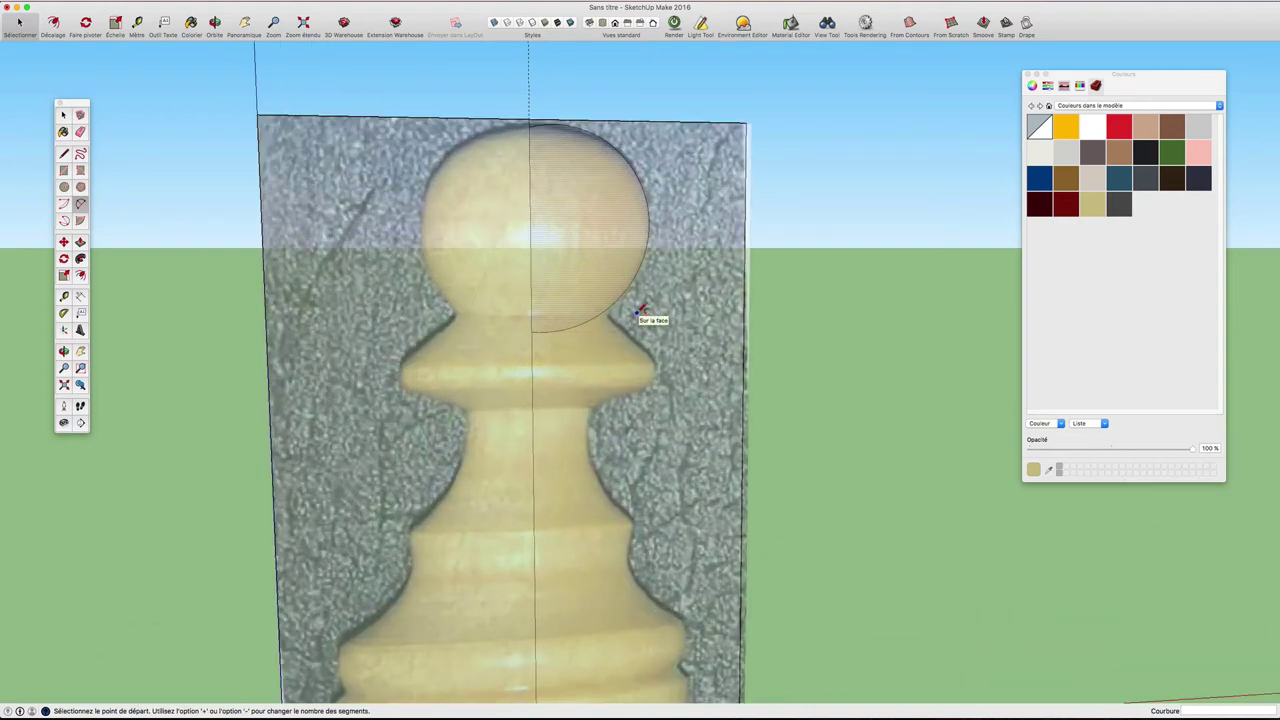
{"action": "scroll", "coordinate": [640, 311], "scroll_direction": "up", "scroll_amount": 3}
{"action": "middle_click_drag", "start_coordinate": [583, 297], "coordinate": [550, 285]}
{"action": "scroll", "coordinate": [550, 284], "scroll_direction": "up", "scroll_amount": 2}
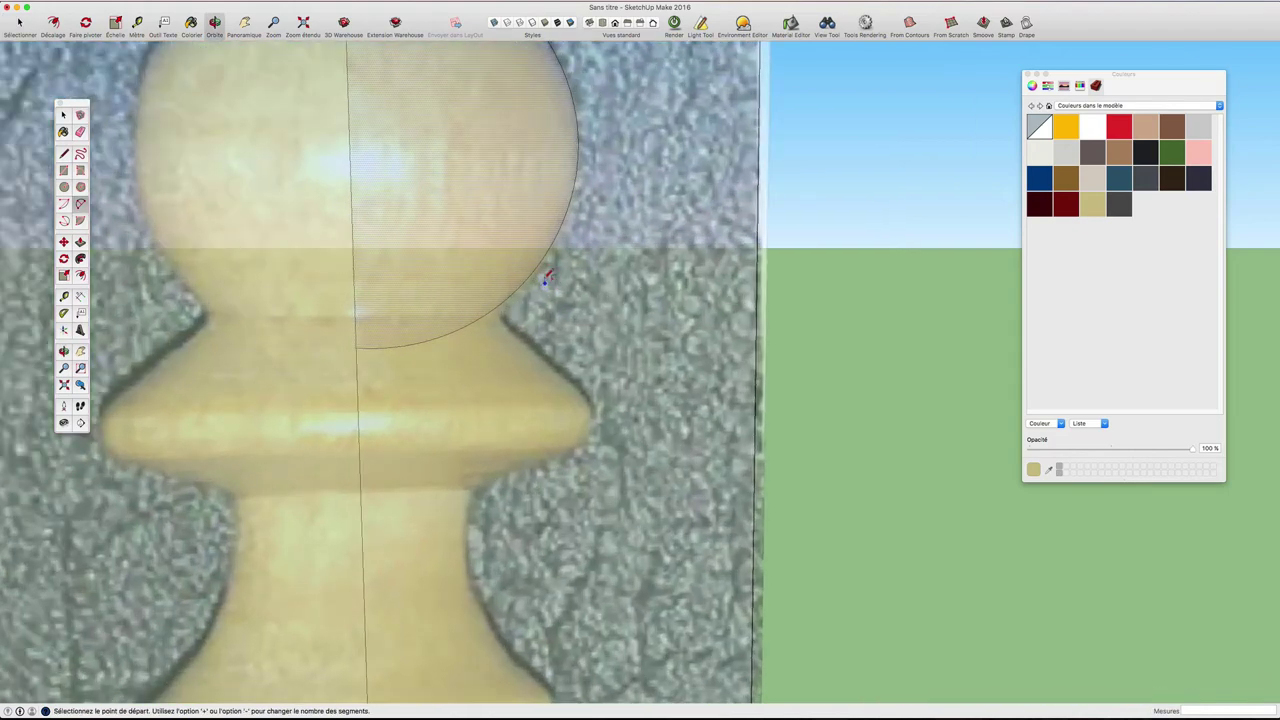
{"action": "scroll", "coordinate": [546, 278], "scroll_direction": "up", "scroll_amount": 2}
{"action": "left_click", "coordinate": [524, 272]}
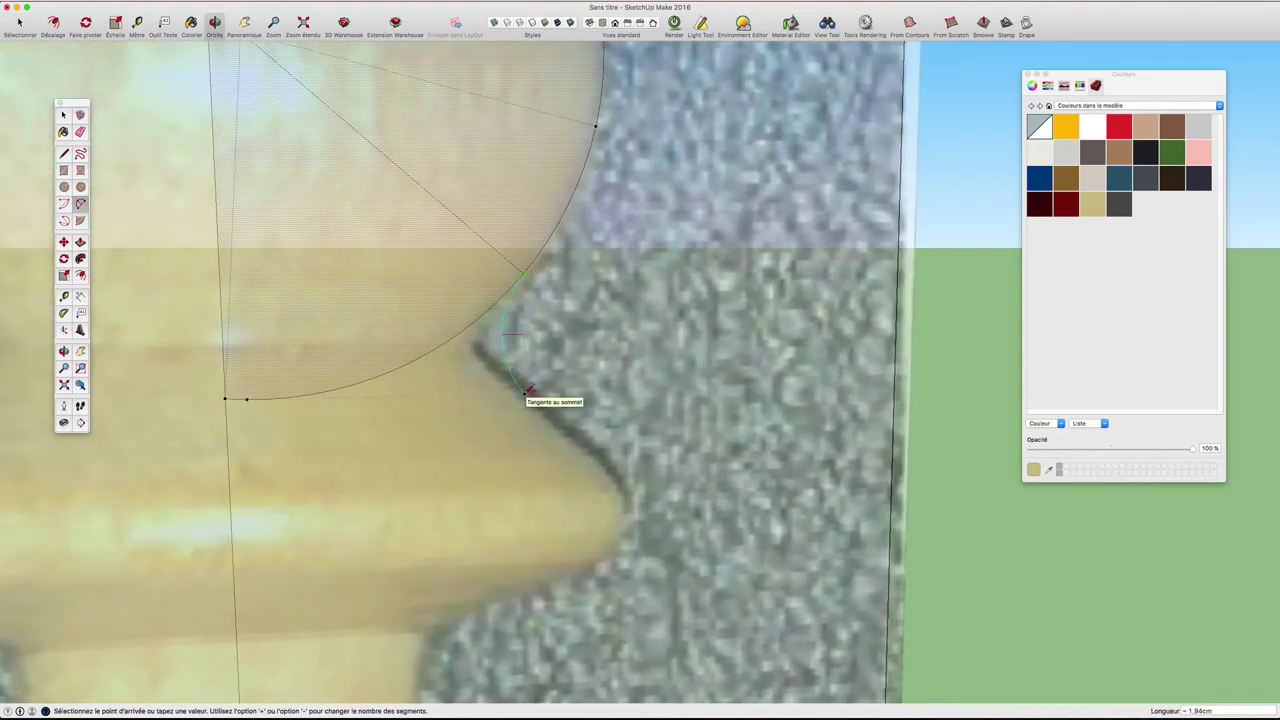
{"action": "key", "text": "Escape"}
{"action": "left_click", "coordinate": [503, 298]}
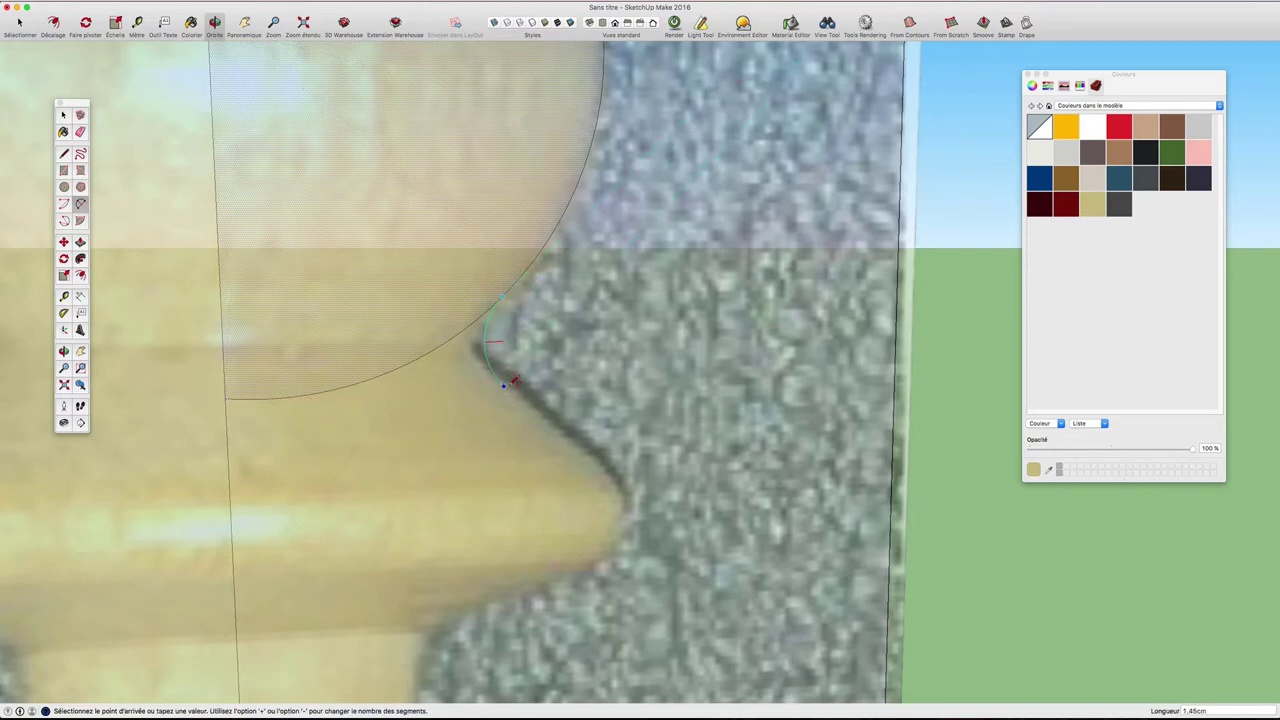
{"action": "left_click", "coordinate": [505, 384]}
{"action": "scroll", "coordinate": [510, 352], "scroll_direction": "down", "scroll_amount": 2}
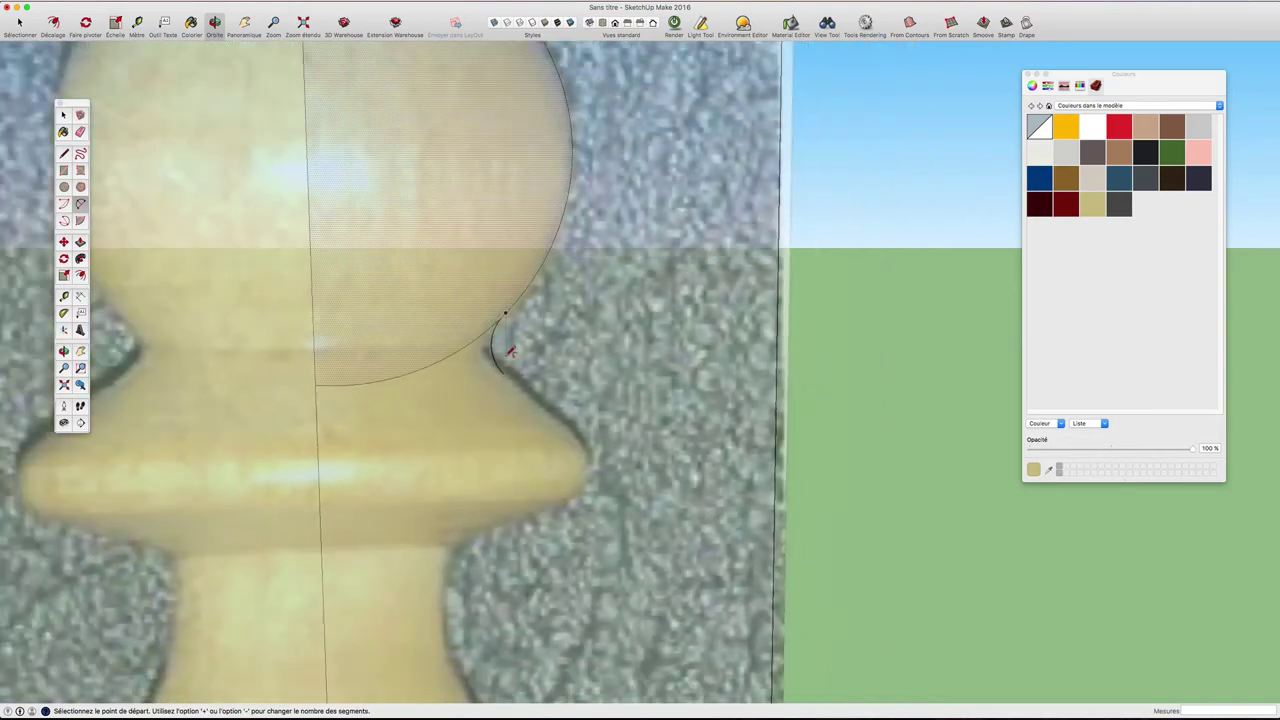
{"action": "scroll", "coordinate": [514, 354], "scroll_direction": "down", "scroll_amount": 2}
{"action": "scroll", "coordinate": [514, 354], "scroll_direction": "down", "scroll_amount": 2}
{"action": "scroll", "coordinate": [514, 354], "scroll_direction": "down", "scroll_amount": 2}
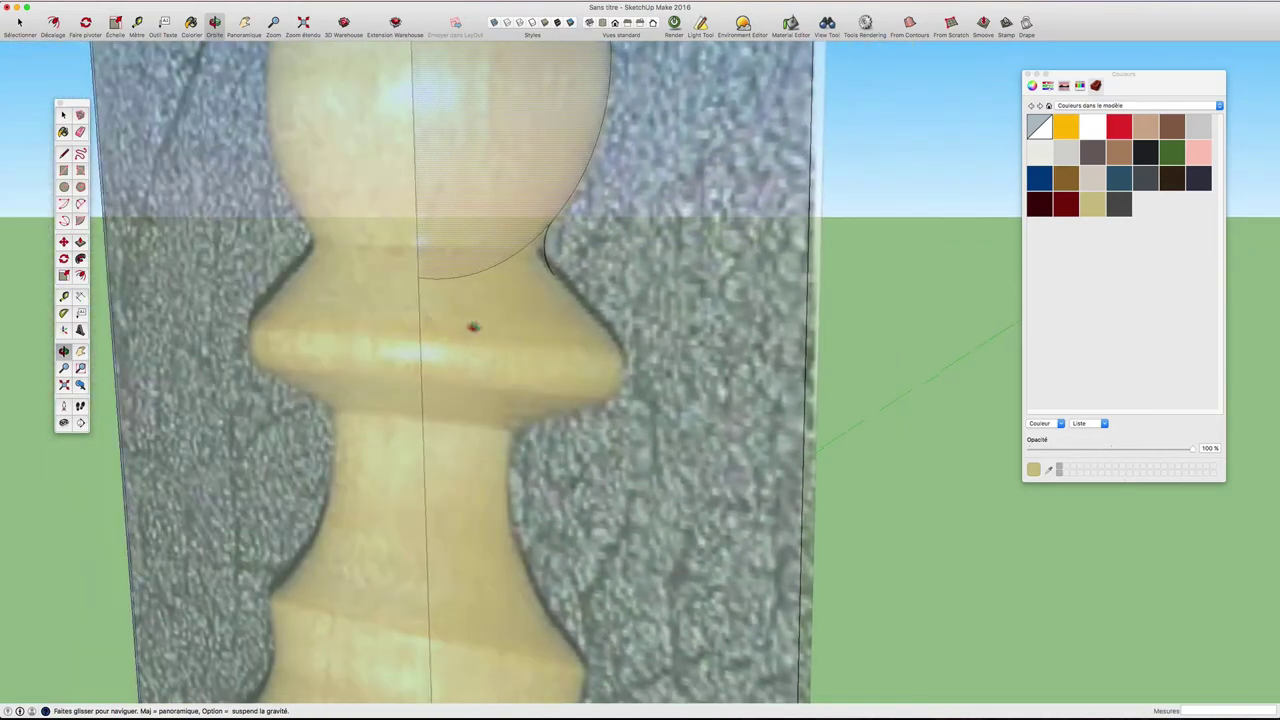
{"action": "scroll", "coordinate": [471, 323], "scroll_direction": "down", "scroll_amount": 3}
{"action": "scroll", "coordinate": [680, 306], "scroll_direction": "down", "scroll_amount": 3}
{"action": "scroll", "coordinate": [650, 323], "scroll_direction": "up", "scroll_amount": 4}
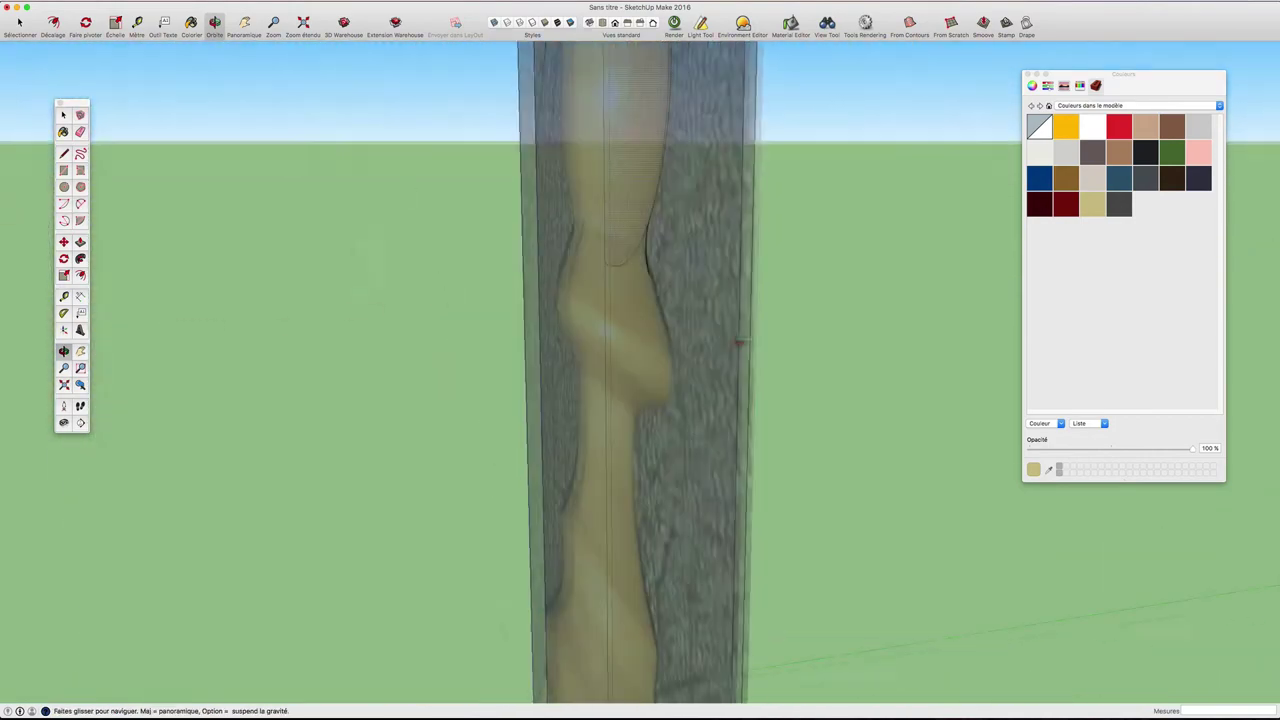
{"action": "scroll", "coordinate": [667, 325], "scroll_direction": "up", "scroll_amount": 2}
{"action": "scroll", "coordinate": [667, 325], "scroll_direction": "up", "scroll_amount": 3}
{"action": "scroll", "coordinate": [609, 337], "scroll_direction": "up", "scroll_amount": 2}
{"action": "mouse_move", "coordinate": [609, 337]}
{"action": "middle_mouse_down"}
{"action": "mouse_move", "coordinate": [671, 349]}
{"action": "mouse_move", "coordinate": [611, 333]}
{"action": "mouse_move", "coordinate": [503, 337]}
{"action": "mouse_move", "coordinate": [591, 349]}
{"action": "mouse_move", "coordinate": [505, 345]}
{"action": "mouse_move", "coordinate": [560, 330]}
{"action": "middle_mouse_up"}
{"action": "scroll", "coordinate": [600, 300], "scroll_direction": "up", "scroll_amount": 2}
{"action": "scroll", "coordinate": [650, 290], "scroll_direction": "up", "scroll_amount": 2}
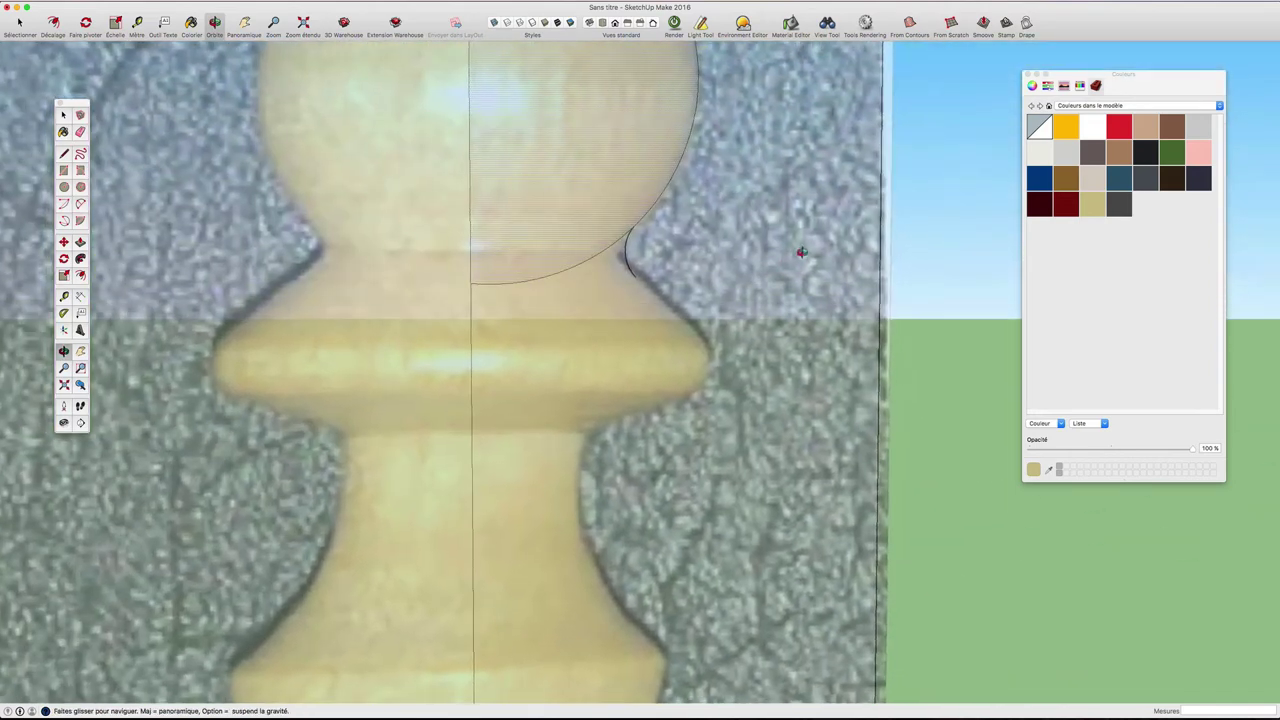
{"action": "key", "text": "a"}
{"action": "scroll", "coordinate": [695, 287], "scroll_direction": "down", "scroll_amount": 3}
{"action": "scroll", "coordinate": [665, 283], "scroll_direction": "up", "scroll_amount": 3}
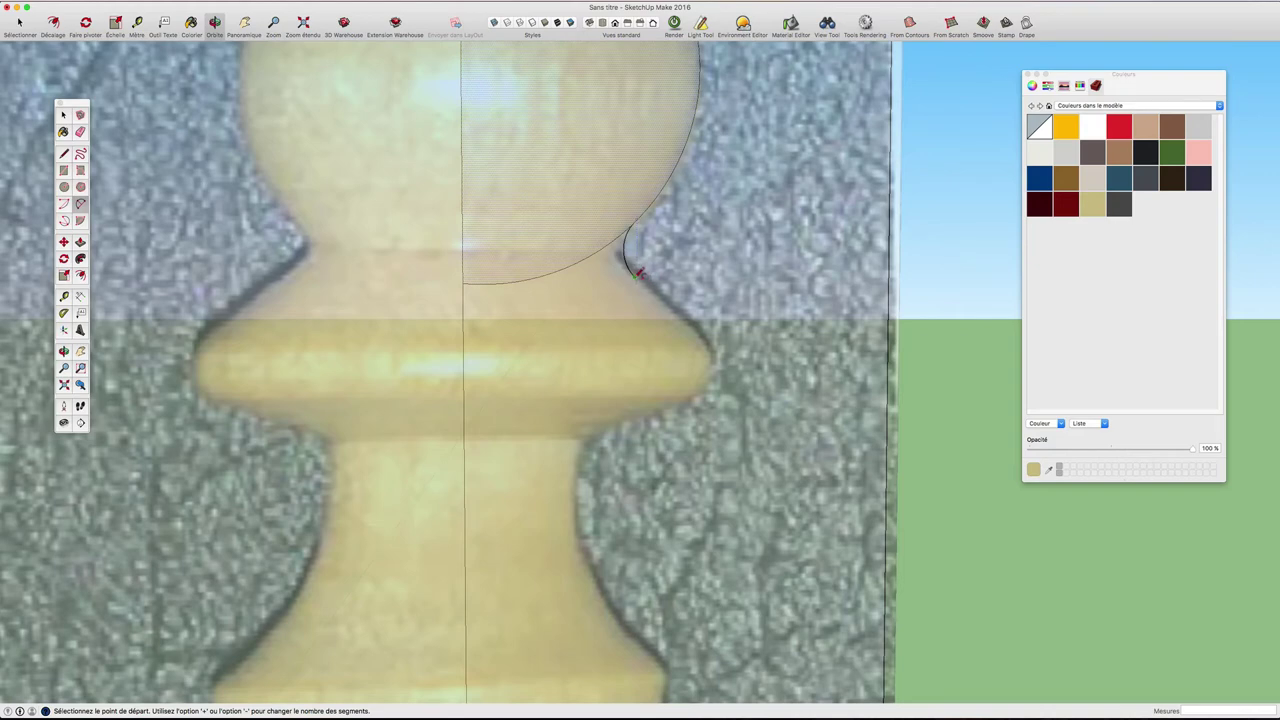
{"action": "key", "text": "l"}
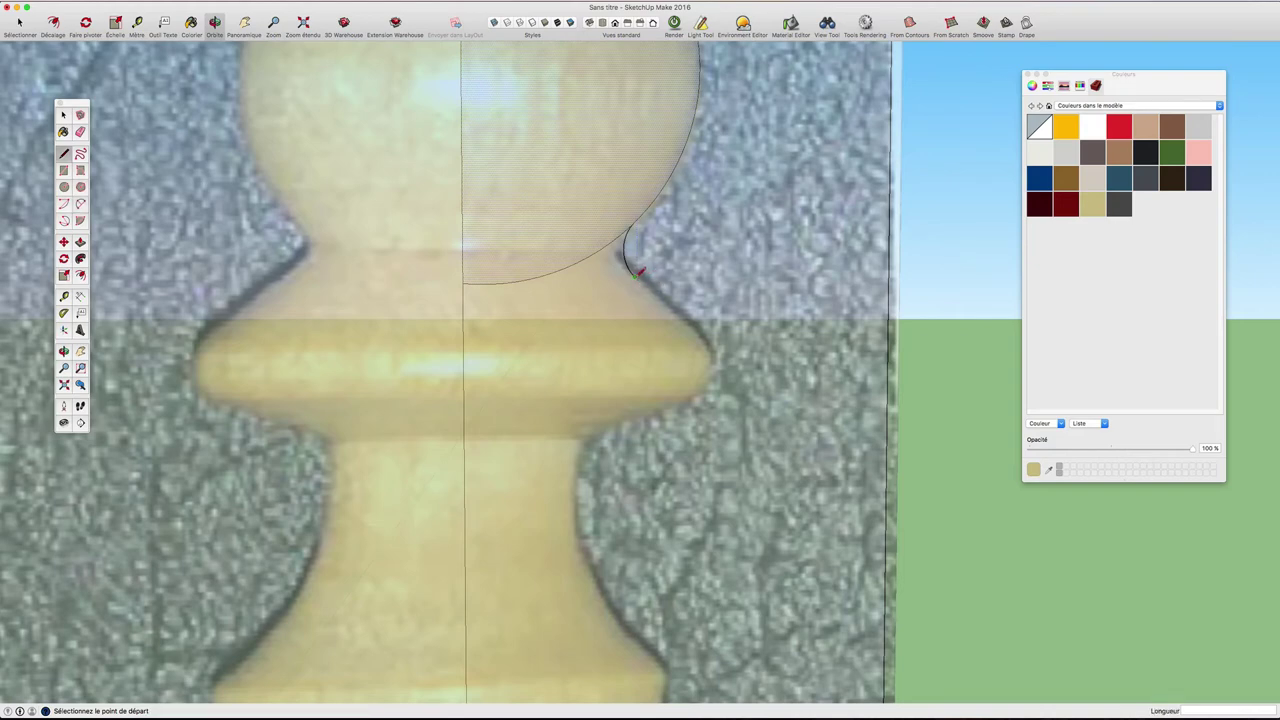
- Trace arcs around the collar bulge, under the collar and down the neck edge
{"action": "left_click", "coordinate": [634, 274]}
{"action": "key", "text": "a"}
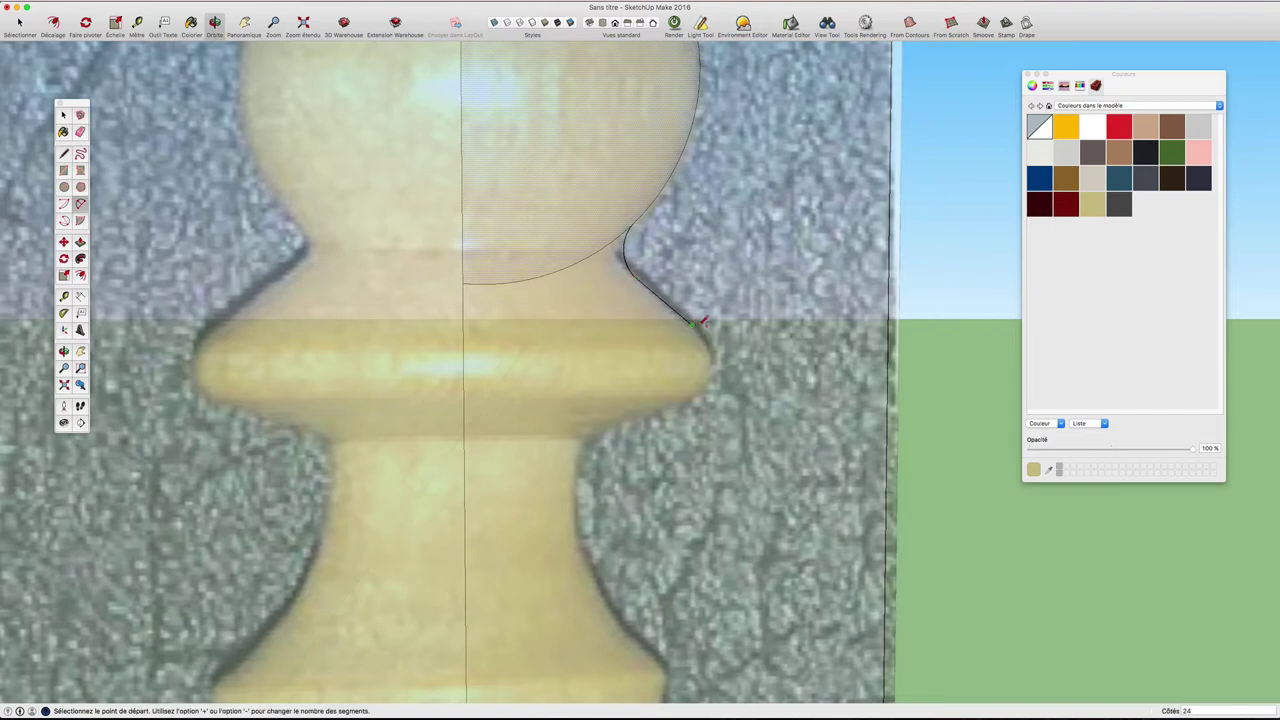
{"action": "left_click", "coordinate": [693, 322]}
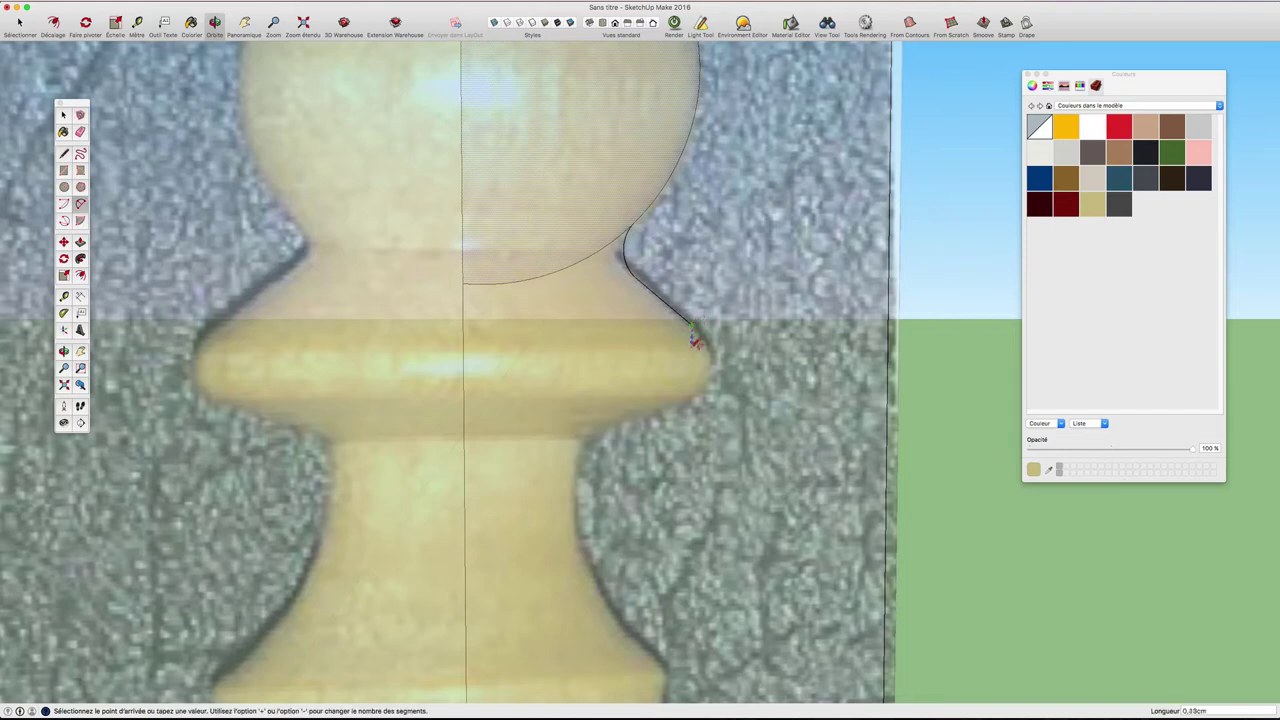
{"action": "left_click", "coordinate": [693, 392]}
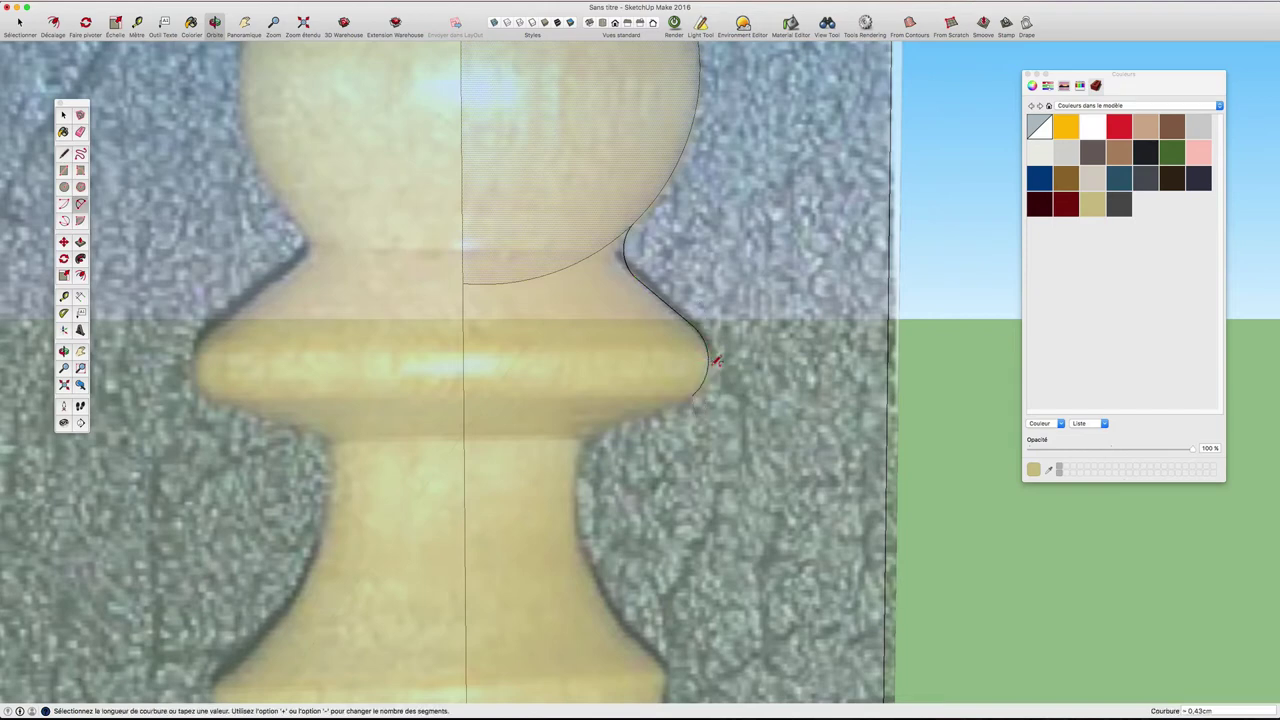
{"action": "left_click", "coordinate": [715, 362]}
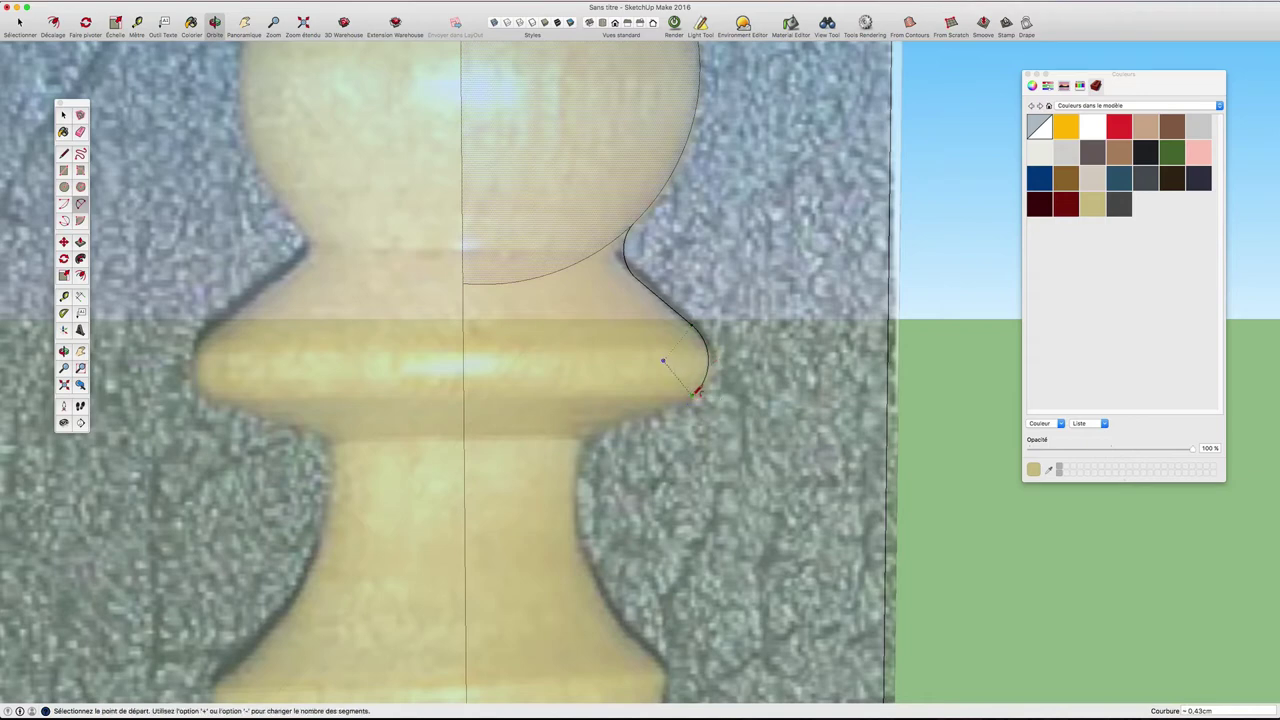
{"action": "left_click", "coordinate": [692, 398]}
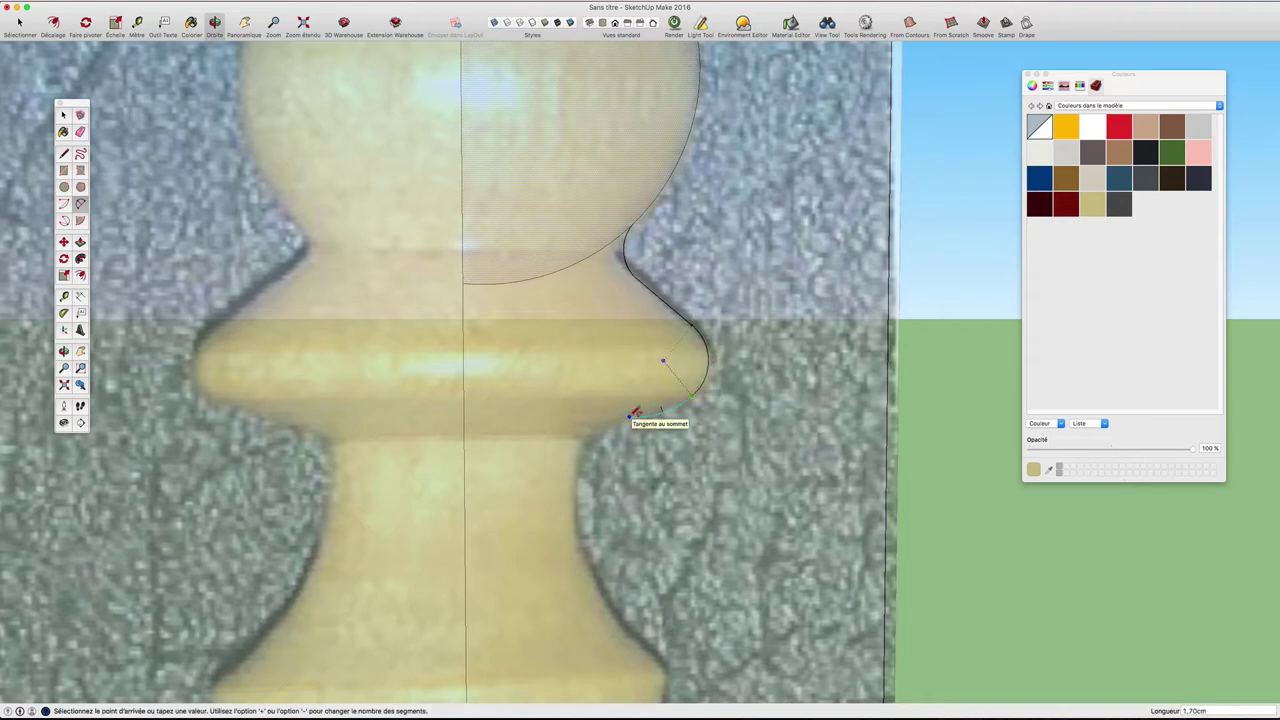
{"action": "double_click", "coordinate": [630, 414]}
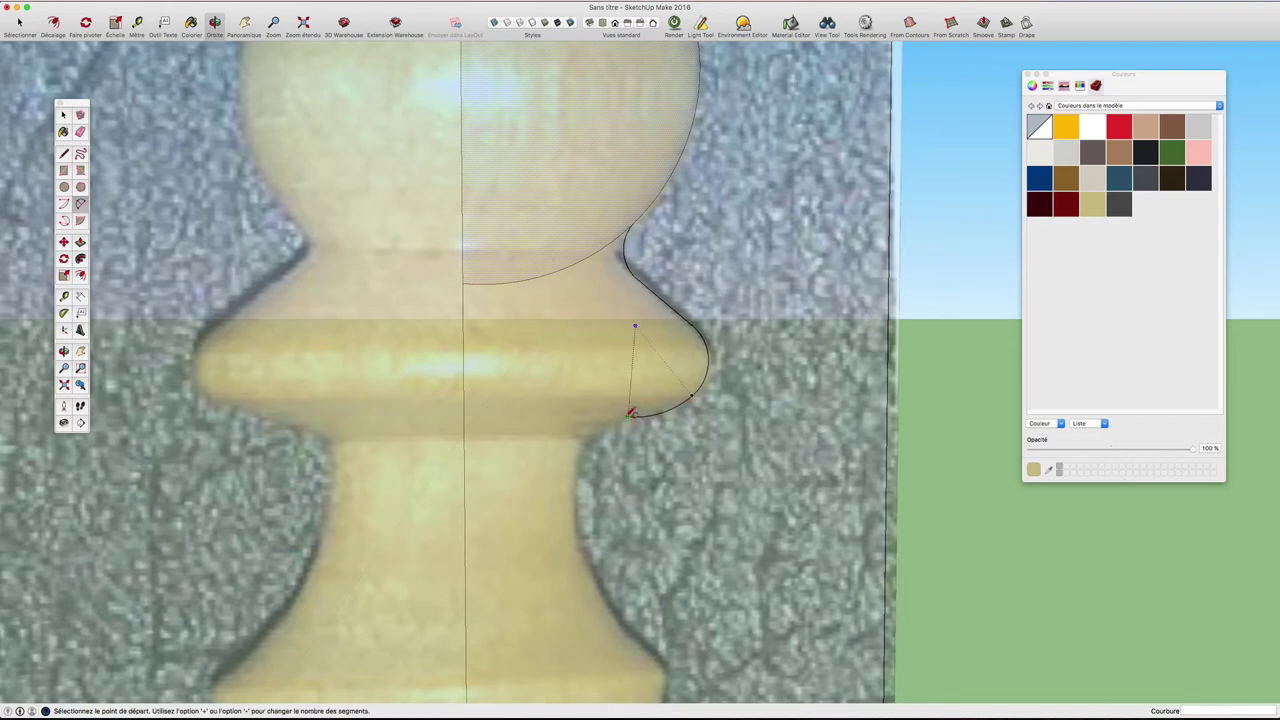
{"action": "left_click", "coordinate": [630, 415]}
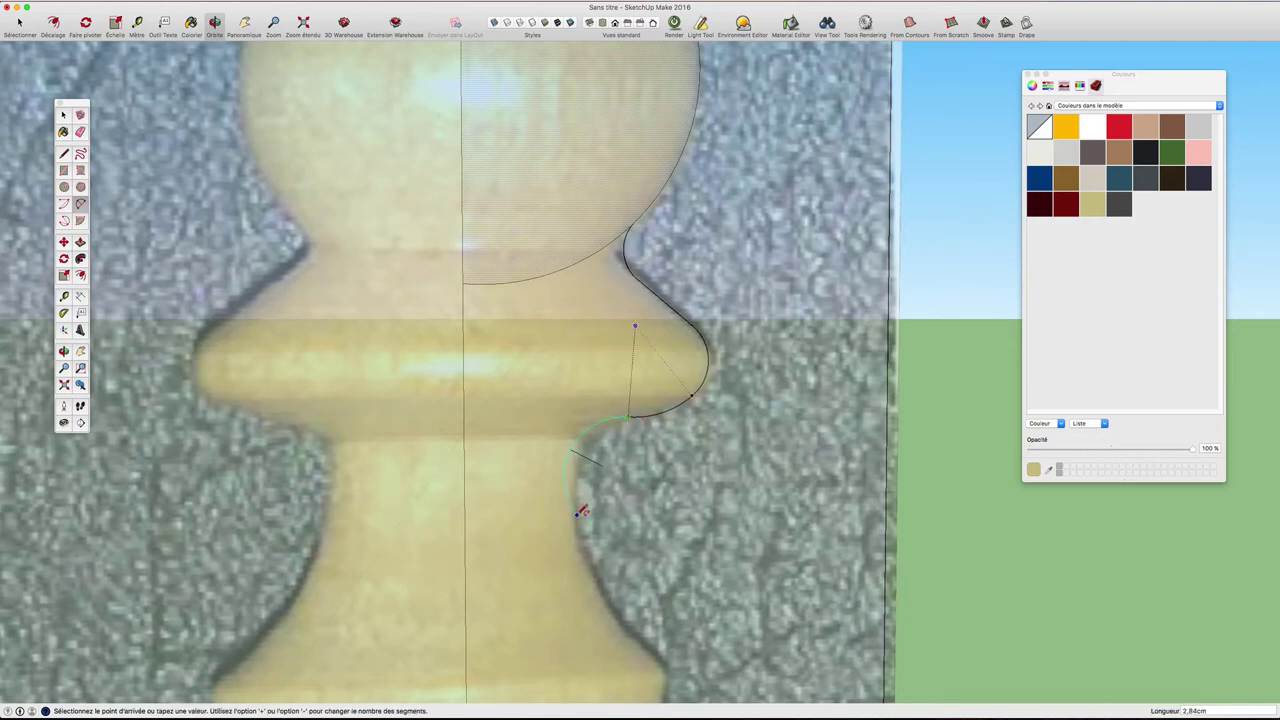
{"action": "left_click", "coordinate": [575, 515]}
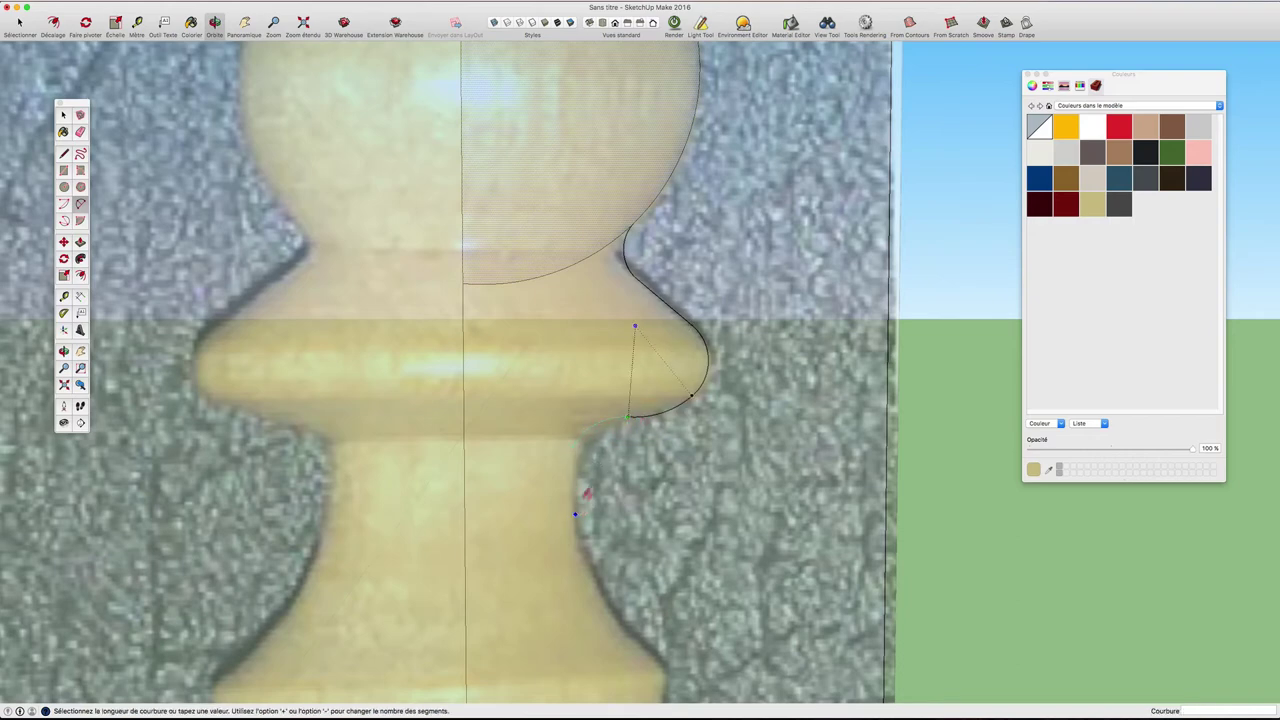
{"action": "left_click", "coordinate": [593, 442]}
{"action": "scroll", "coordinate": [593, 442], "scroll_direction": "down", "scroll_amount": 2}
- Draw a horizontal line from the neck arc's lower end to the centre axis, closing the face
{"action": "scroll", "coordinate": [593, 442], "scroll_direction": "down", "scroll_amount": 2}
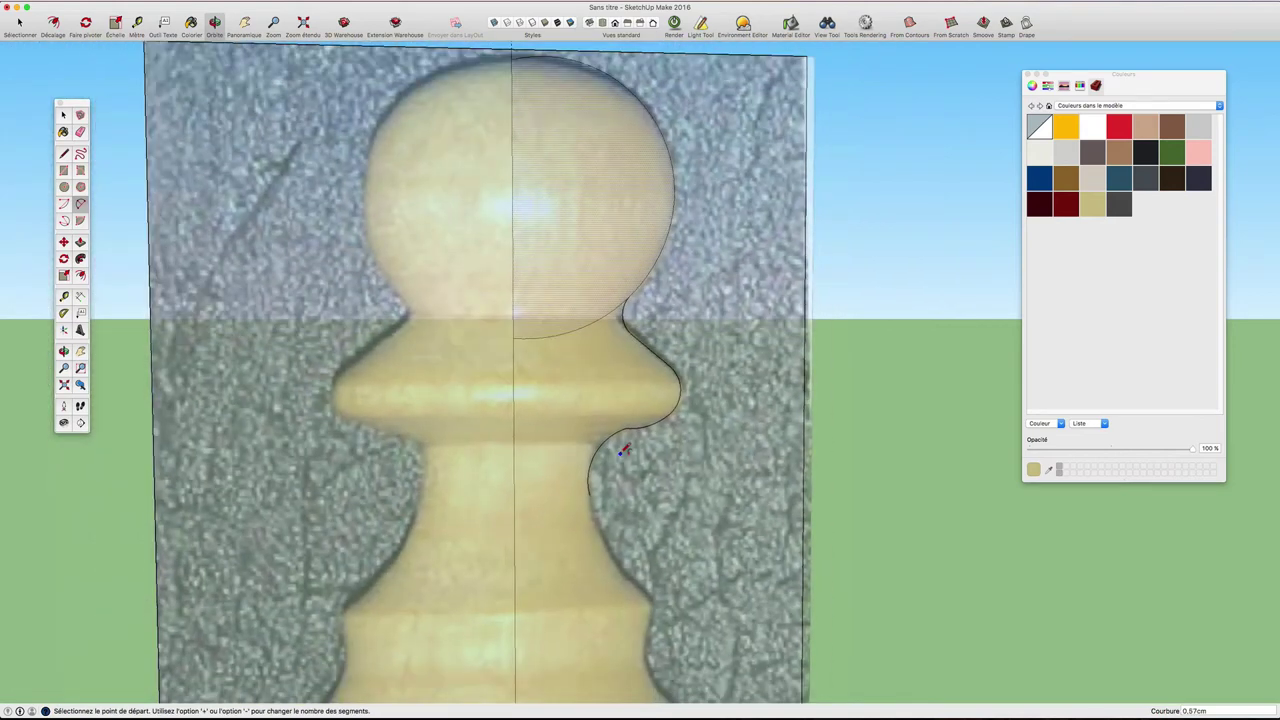
{"action": "scroll", "coordinate": [593, 442], "scroll_direction": "down", "scroll_amount": 2}
{"action": "middle_click_drag", "start_coordinate": [613, 483], "coordinate": [585, 335], "text": "shift"}
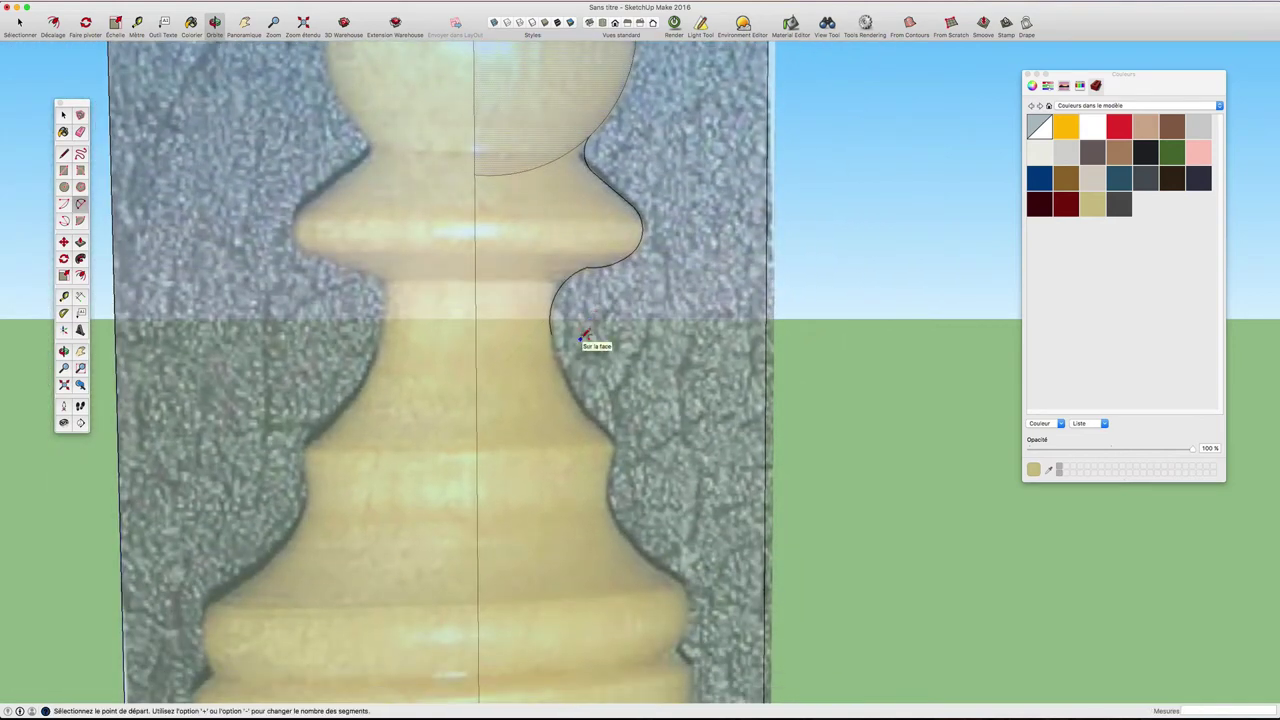
{"action": "key", "text": "l"}
{"action": "left_click", "coordinate": [551, 331]}
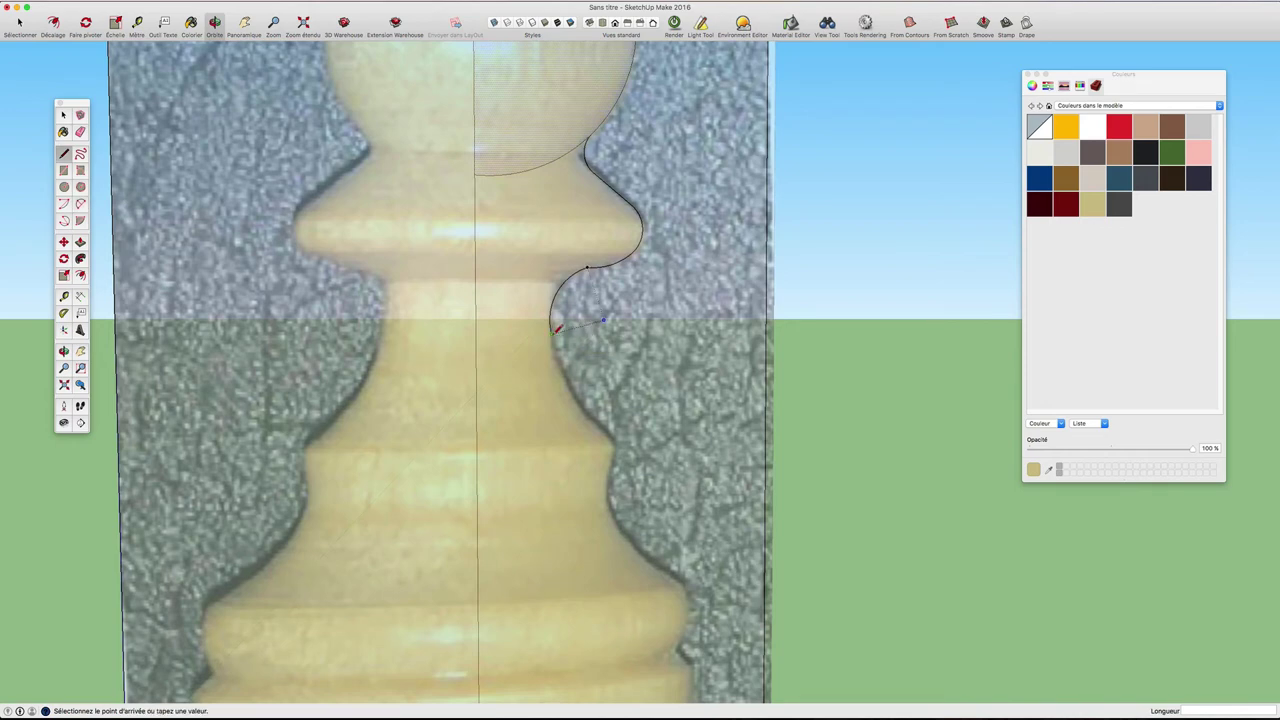
{"action": "left_click", "coordinate": [478, 331]}
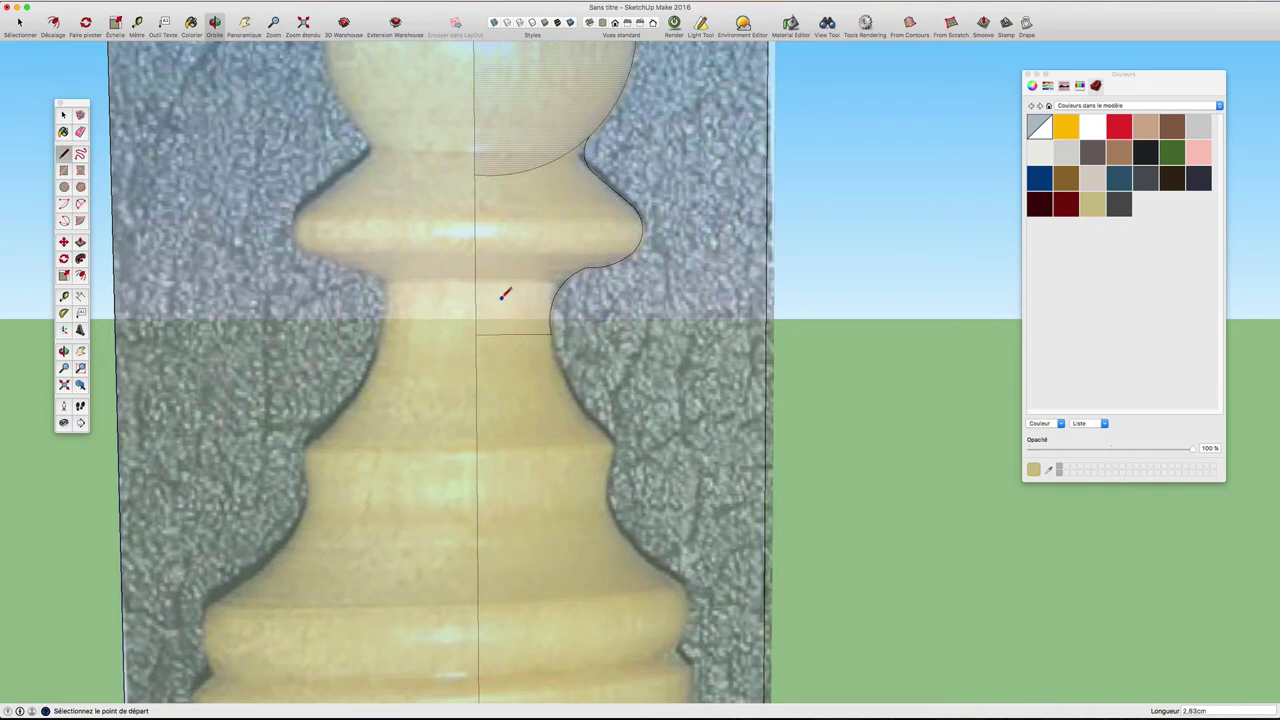
{"action": "key", "text": "space"}
{"action": "middle_click_drag", "start_coordinate": [517, 297], "coordinate": [536, 390], "text": "shift"}
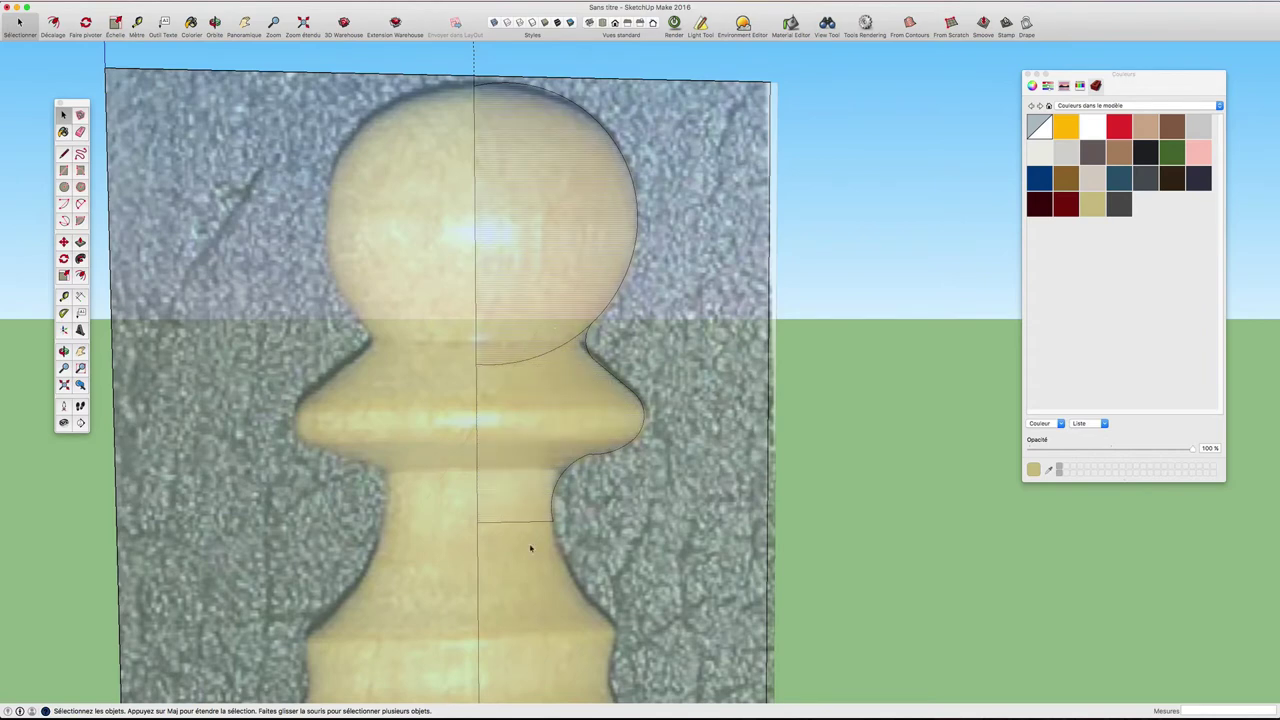
{"action": "scroll", "coordinate": [530, 548], "scroll_direction": "down", "scroll_amount": 1}
{"action": "scroll", "coordinate": [538, 570], "scroll_direction": "down", "scroll_amount": 2}
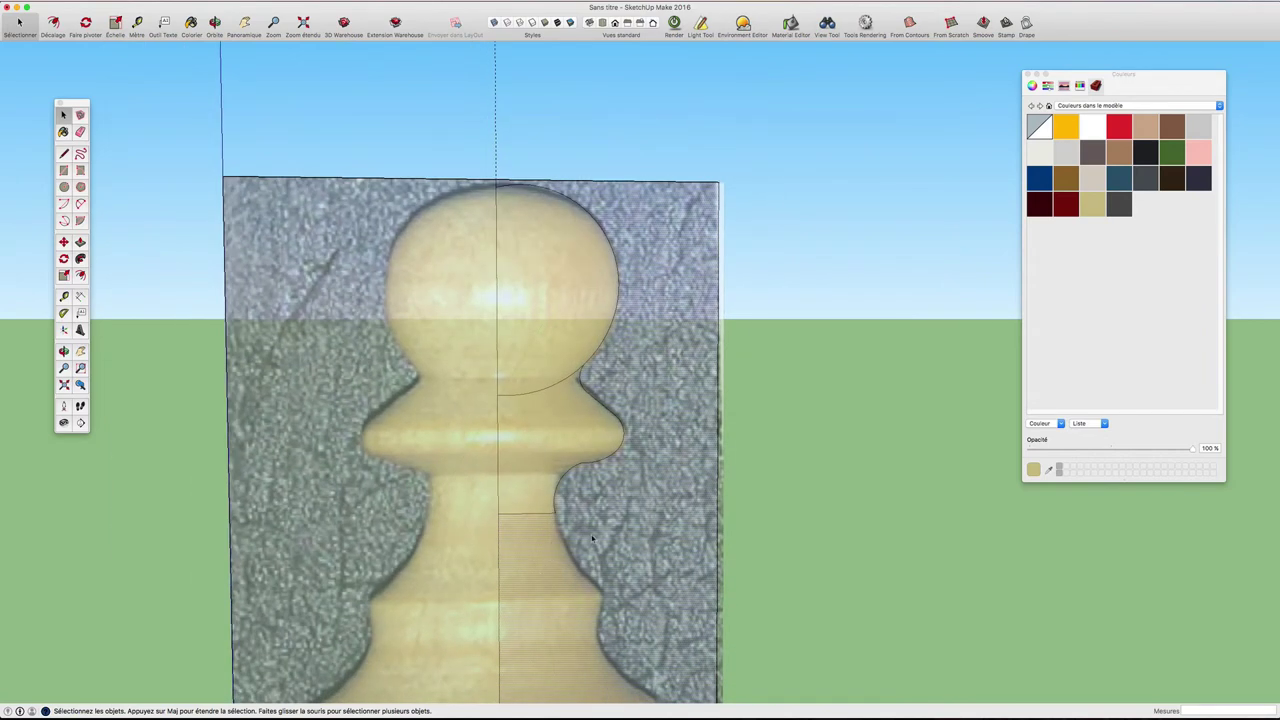
{"action": "mouse_move", "coordinate": [590, 540]}
{"action": "middle_mouse_down", "text": "shift"}
{"action": "mouse_move", "coordinate": [557, 311]}
{"action": "mouse_move", "coordinate": [580, 412]}
{"action": "middle_mouse_up", "text": "shift"}
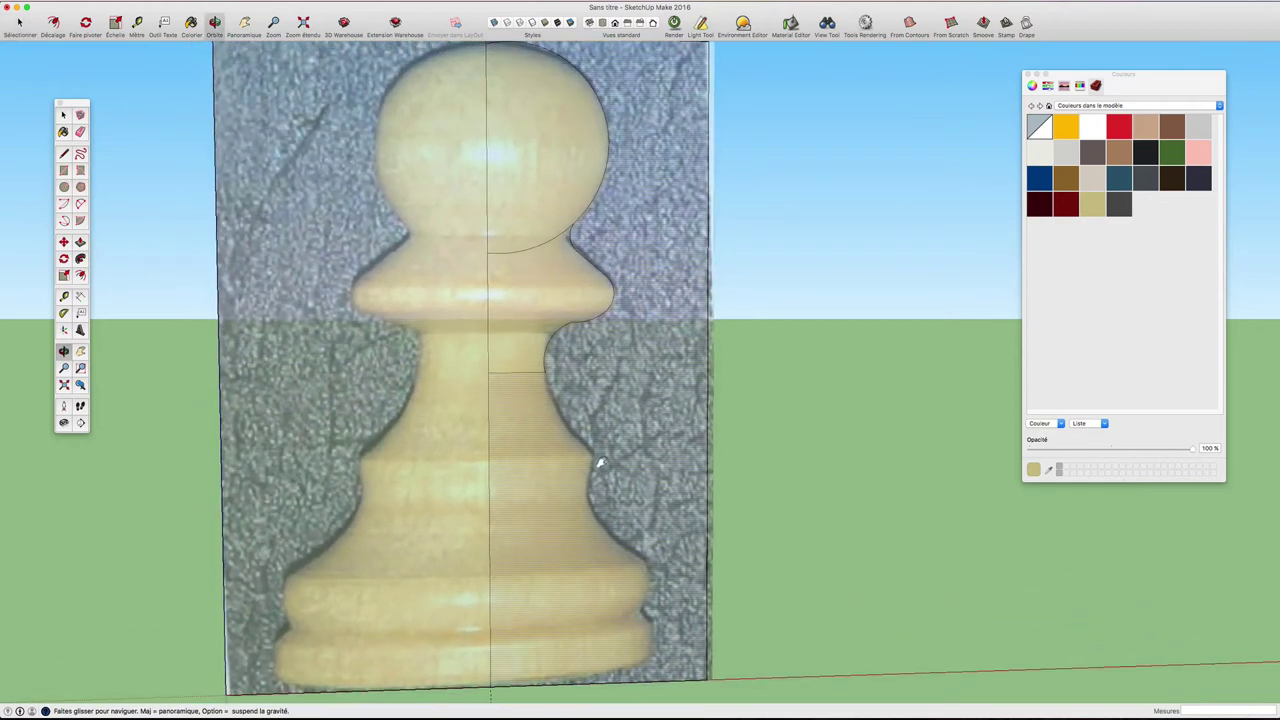
- Draw an arc down the pawn's flared side below the closing line
{"action": "key", "text": "a"}
{"action": "left_click", "coordinate": [548, 372]}
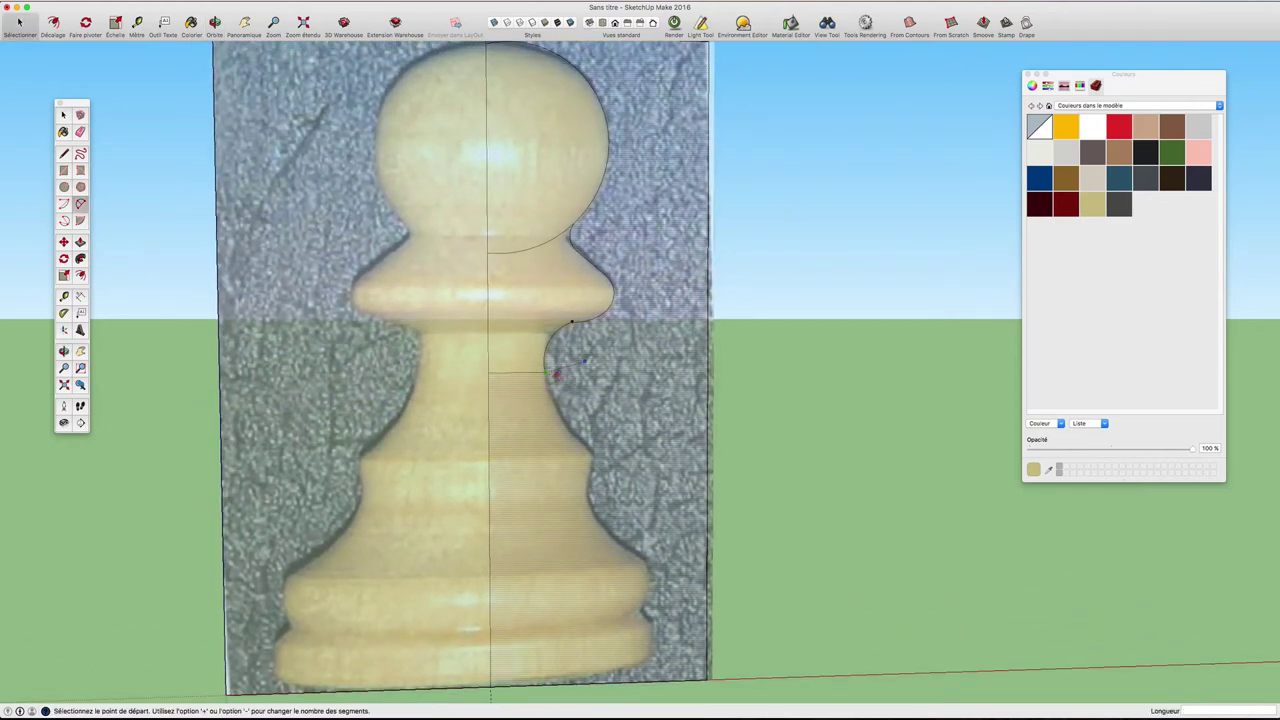
{"action": "left_click", "coordinate": [592, 454]}
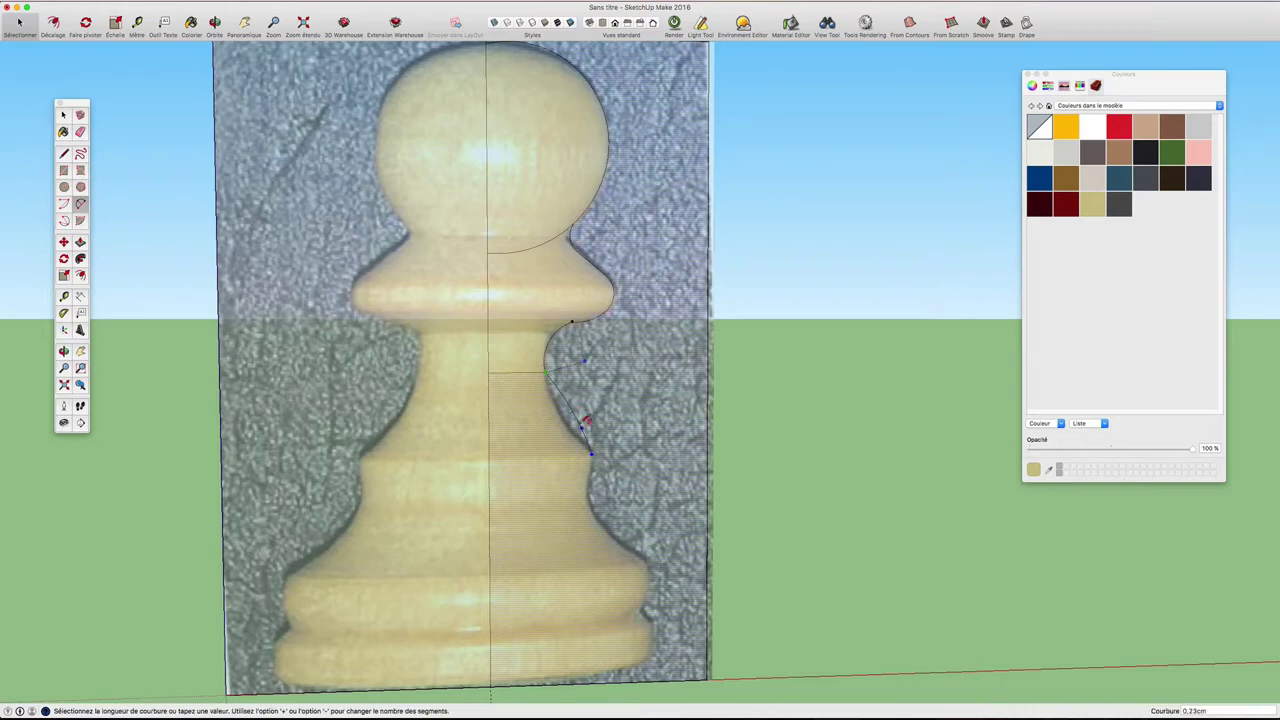
{"action": "left_click", "coordinate": [566, 408]}
{"action": "scroll", "coordinate": [566, 408], "scroll_direction": "up", "scroll_amount": 3}
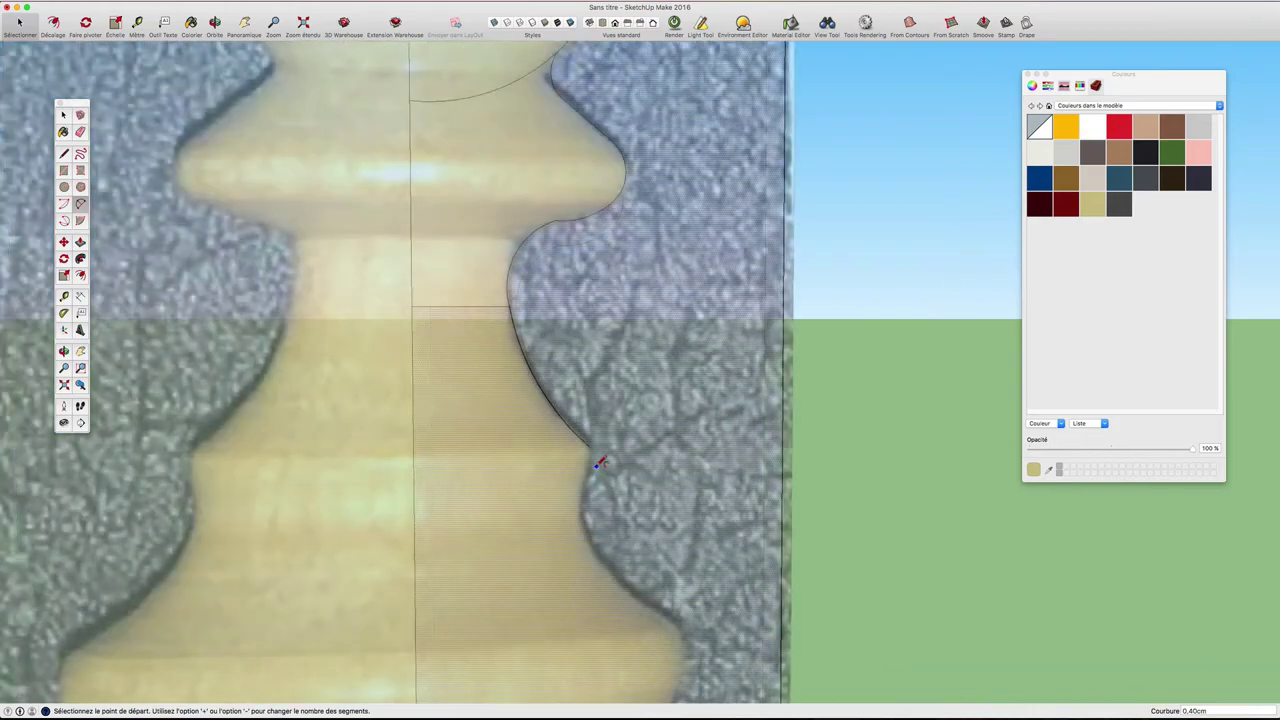
{"action": "scroll", "coordinate": [566, 408], "scroll_direction": "up", "scroll_amount": 2}
{"action": "middle_click_drag", "start_coordinate": [583, 439], "coordinate": [507, 212], "text": "shift"}
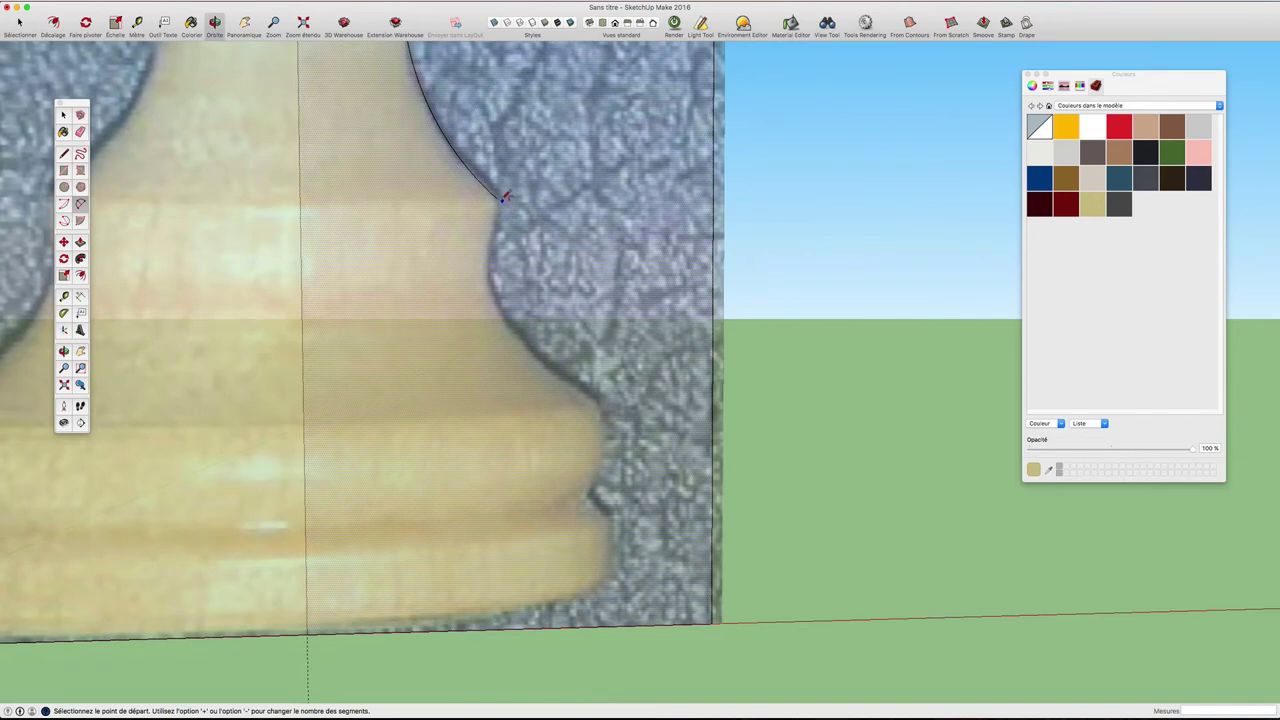
- Chain two more arcs down the body to the notch above the base ring
{"action": "left_click", "coordinate": [499, 198]}
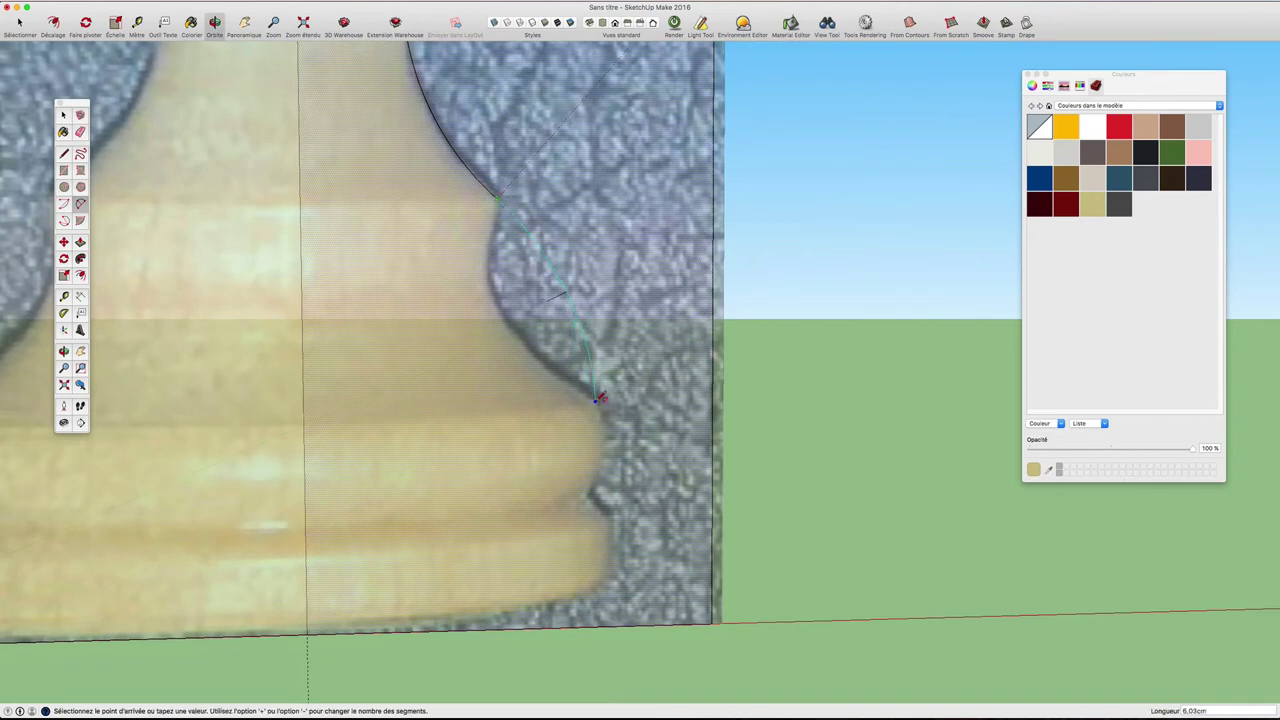
{"action": "left_click", "coordinate": [596, 401]}
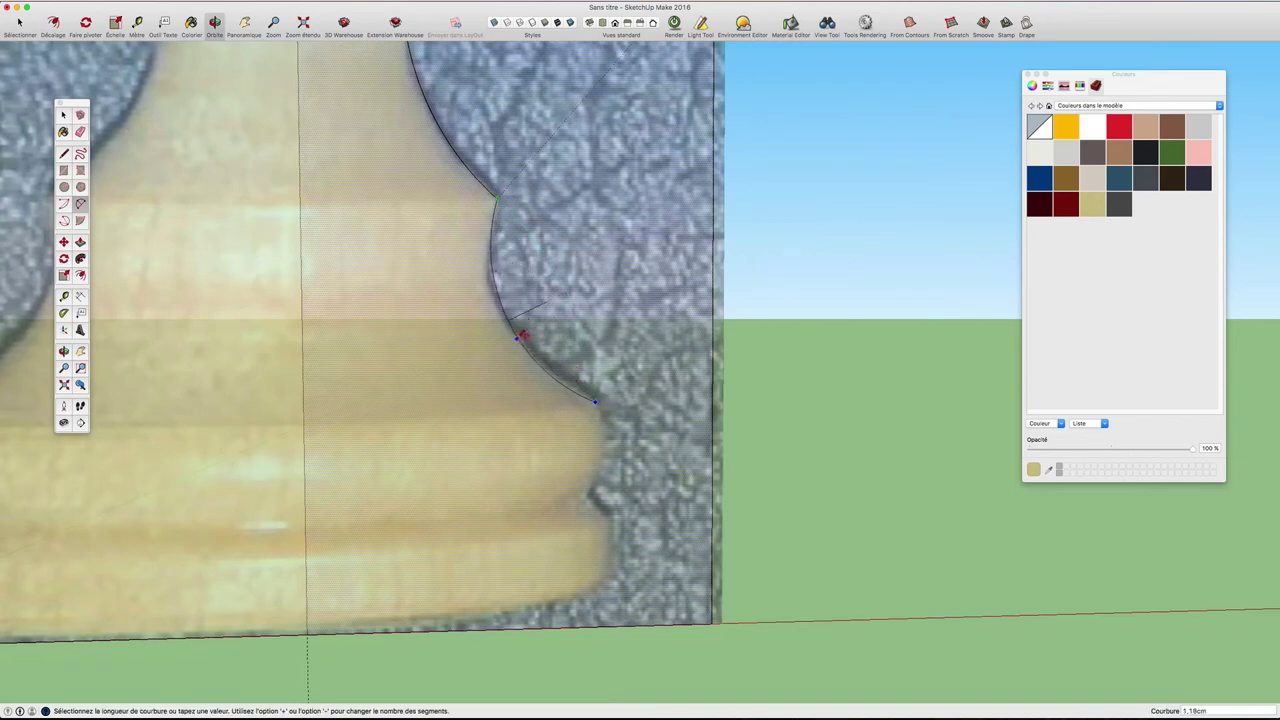
{"action": "left_click", "coordinate": [527, 344]}
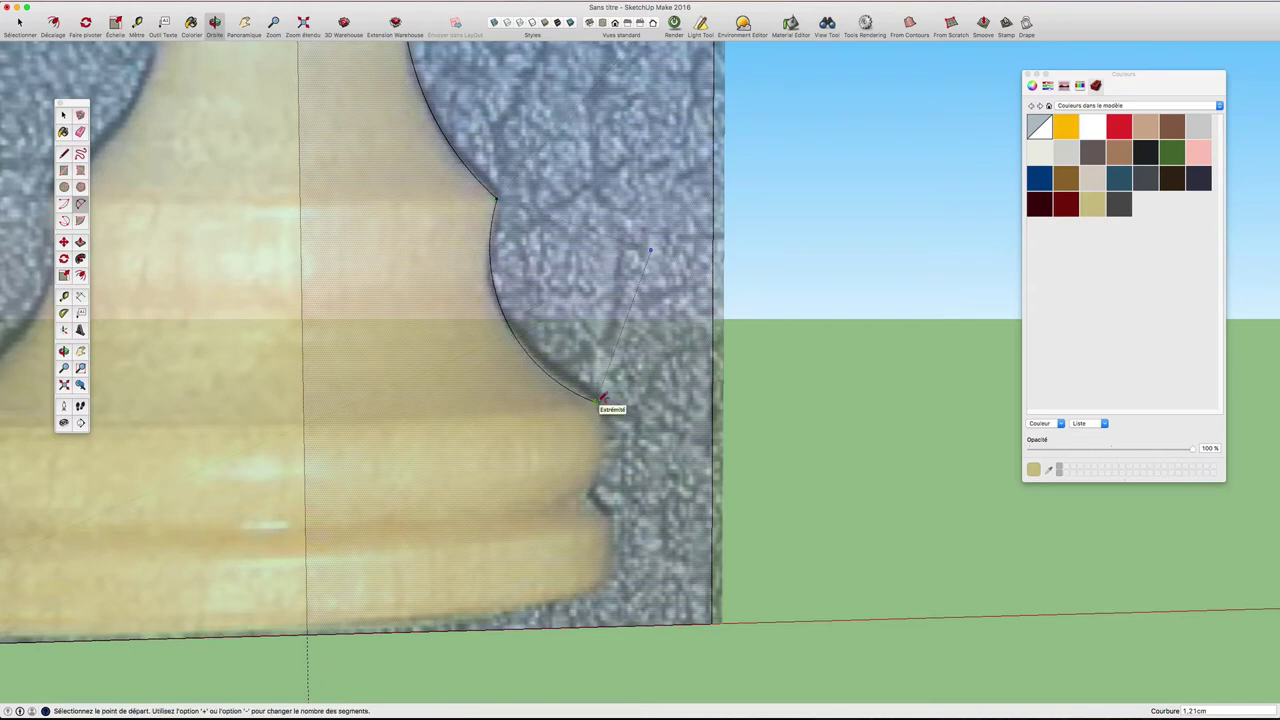
{"action": "left_click", "coordinate": [597, 400]}
{"action": "left_click", "coordinate": [595, 488]}
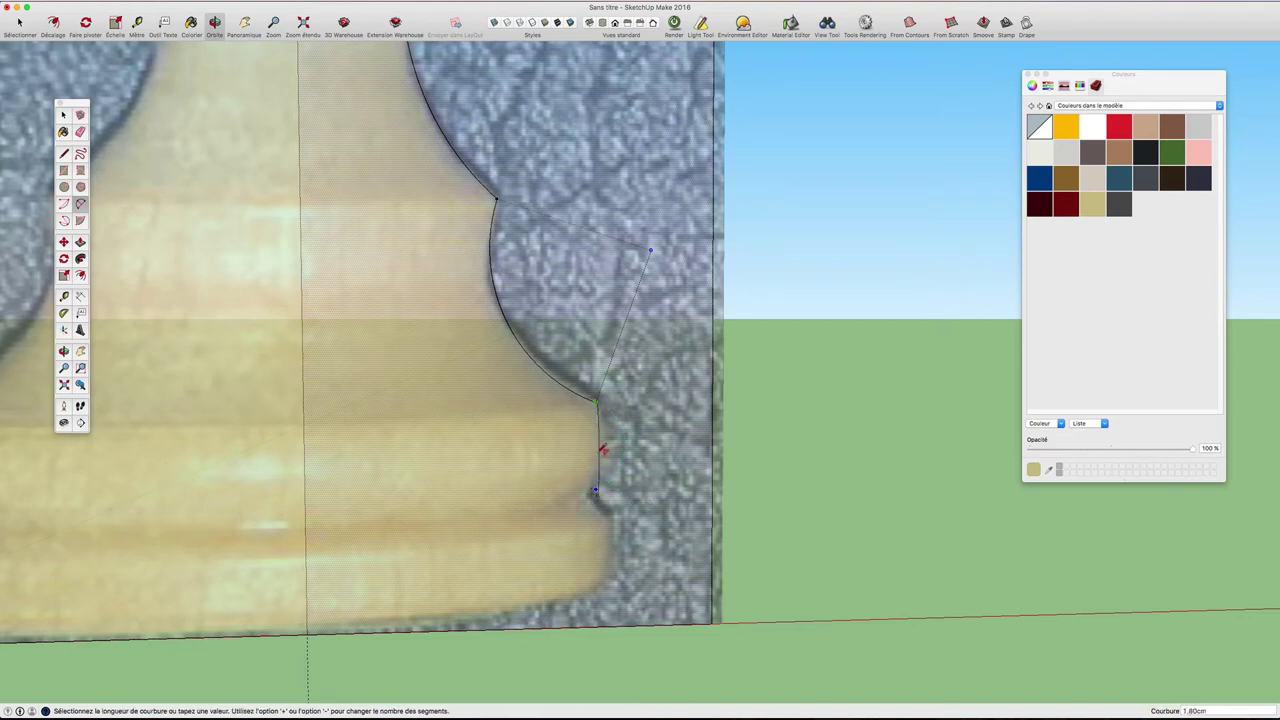
{"action": "scroll", "coordinate": [606, 447], "scroll_direction": "up", "scroll_amount": 1}
{"action": "scroll", "coordinate": [605, 445], "scroll_direction": "up", "scroll_amount": 1}
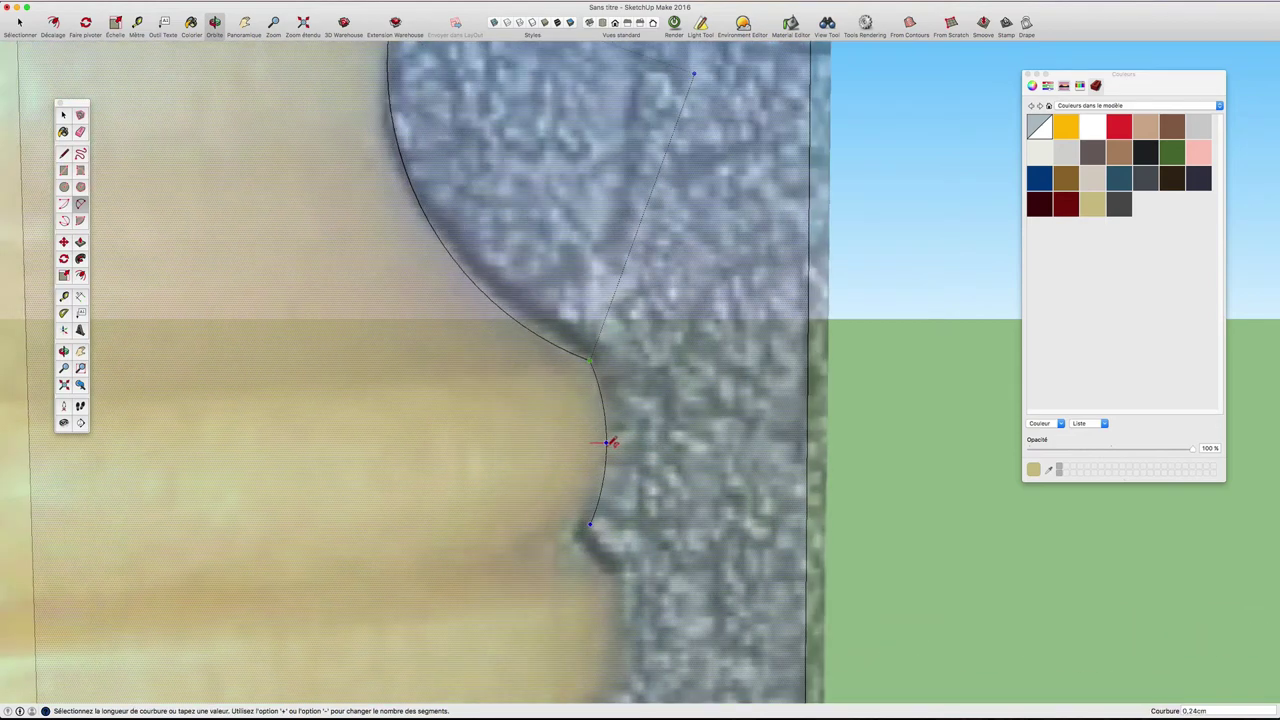
{"action": "left_click", "coordinate": [609, 443]}
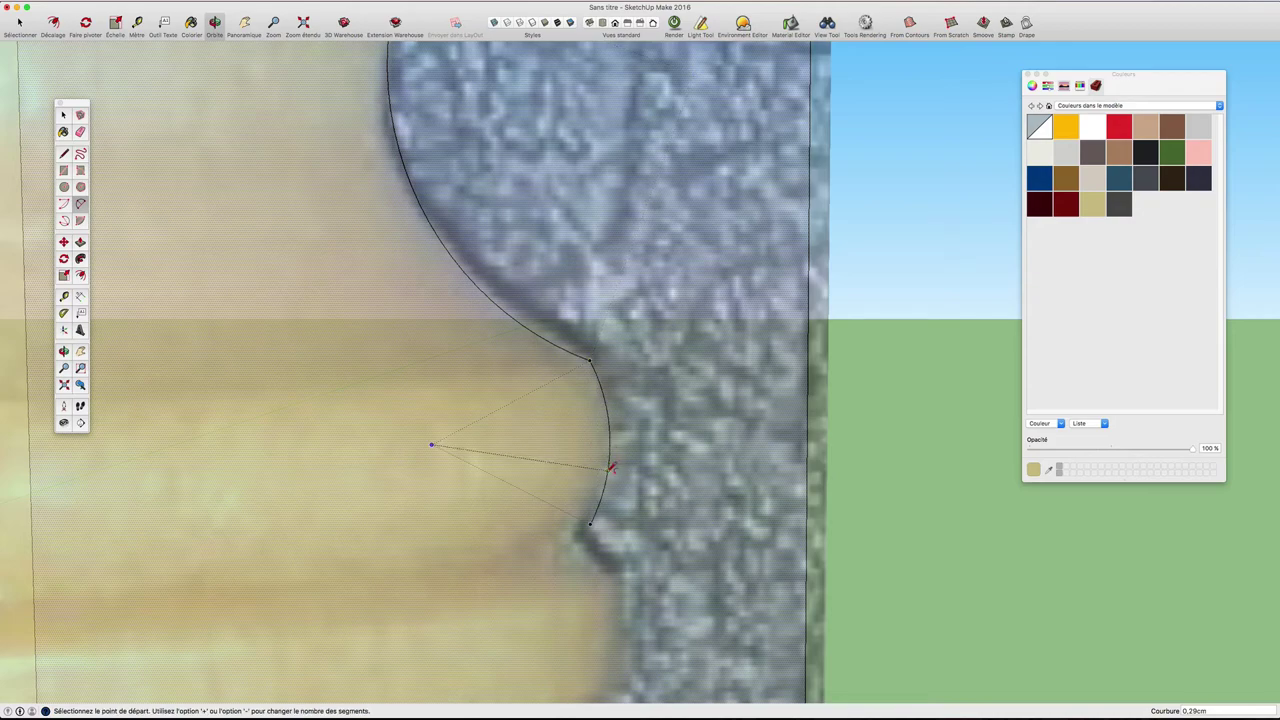
{"action": "scroll", "coordinate": [609, 443], "scroll_direction": "down", "scroll_amount": 1}
{"action": "scroll", "coordinate": [630, 360], "scroll_direction": "down", "scroll_amount": 1}
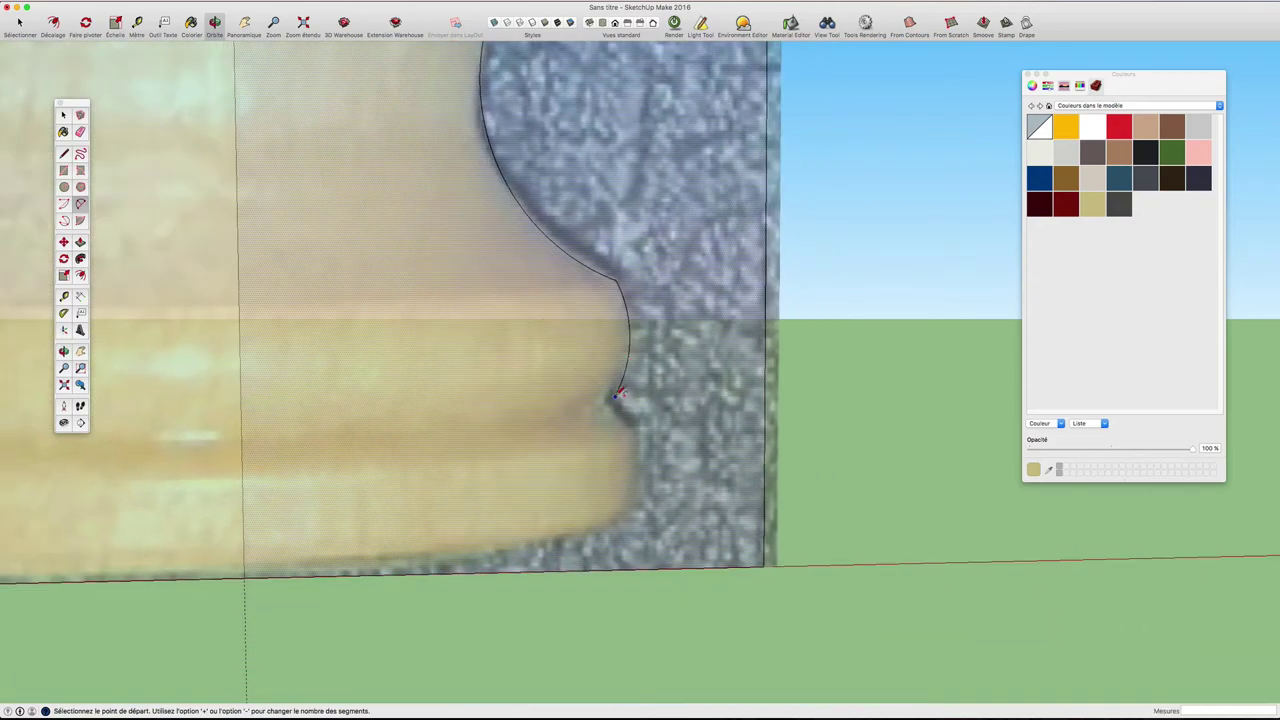
- Add a small arc at the notch, then draw and erase a trial vertical edge
{"action": "left_click", "coordinate": [616, 396]}
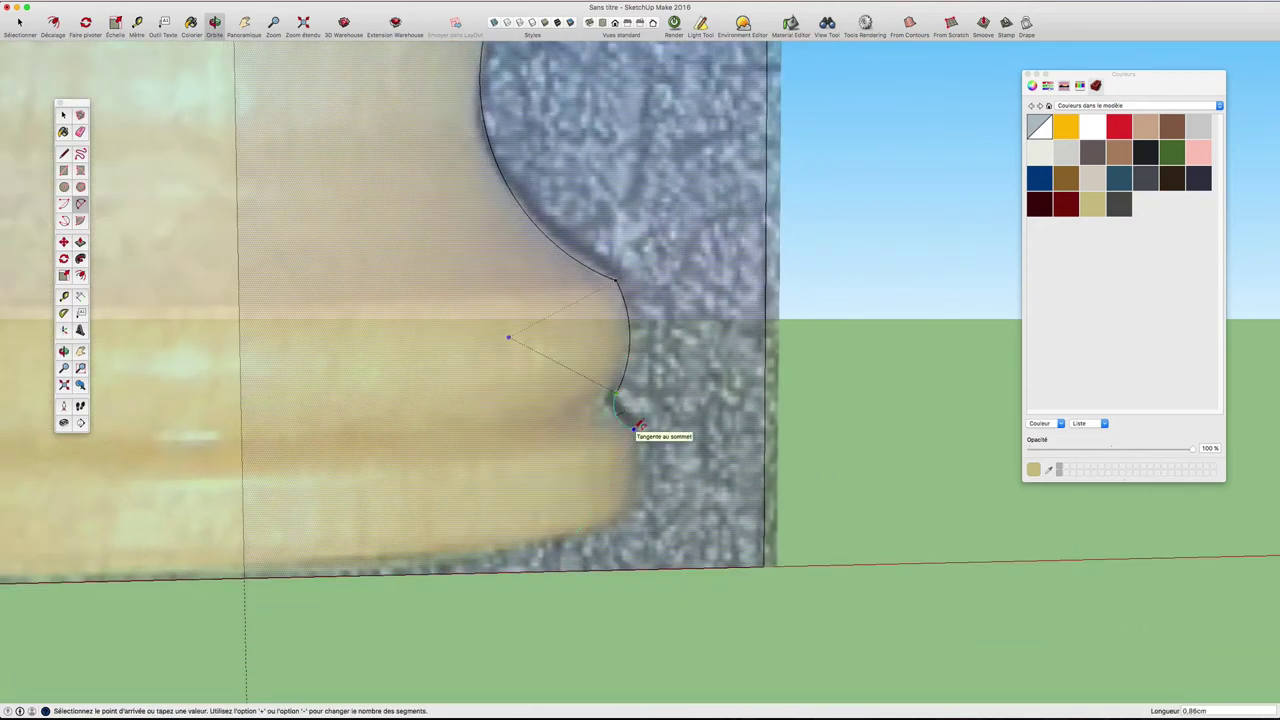
{"action": "left_click", "coordinate": [637, 424]}
{"action": "left_click", "coordinate": [639, 425]}
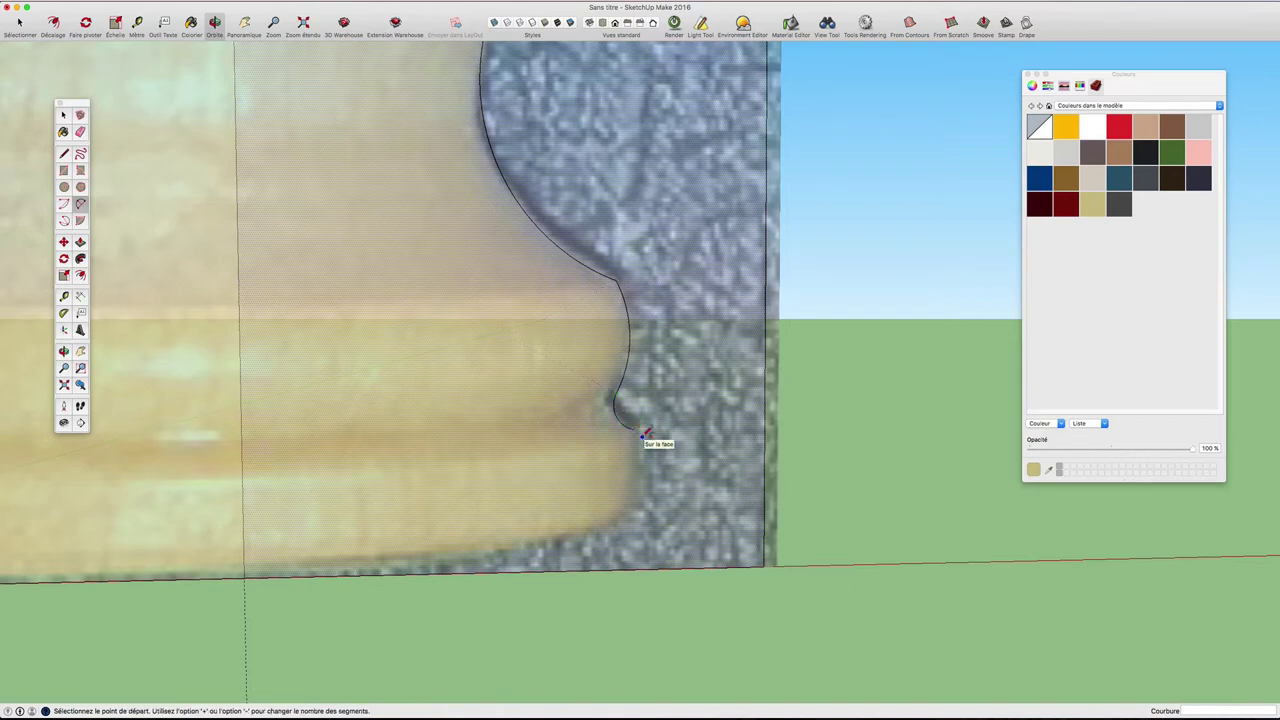
{"action": "key", "text": "l"}
{"action": "left_click", "coordinate": [637, 427]}
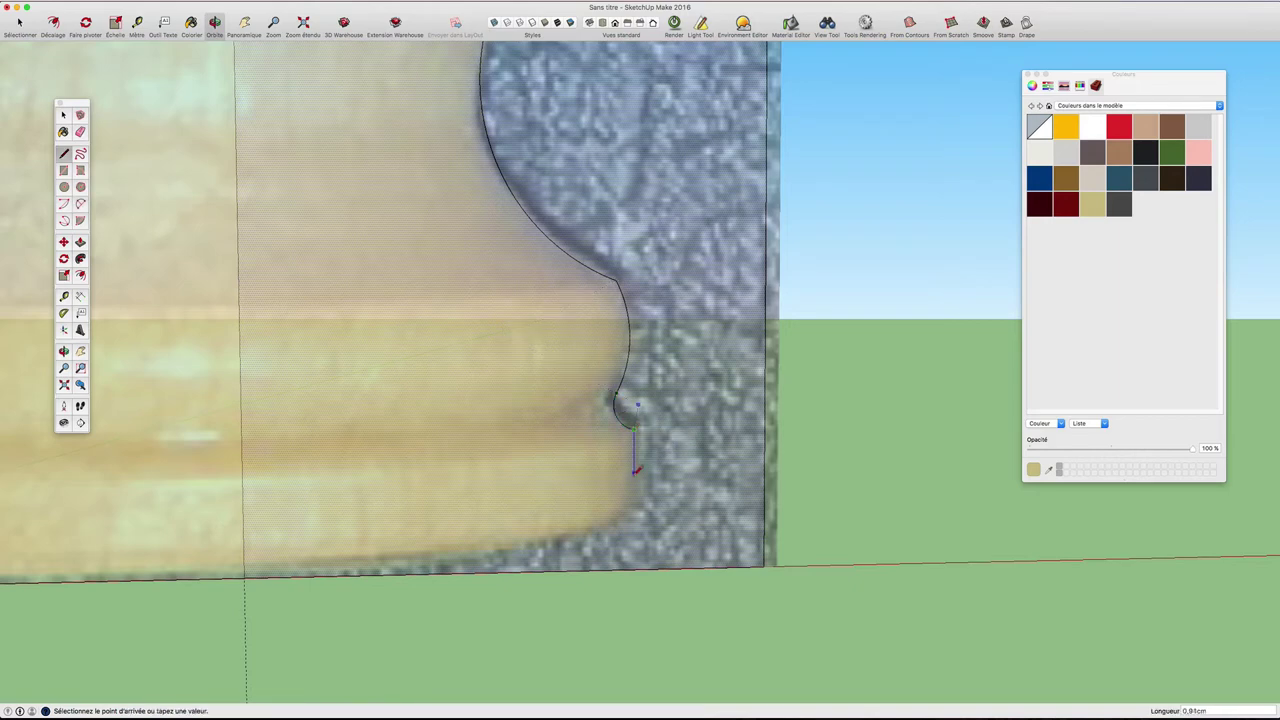
{"action": "left_click", "coordinate": [634, 523]}
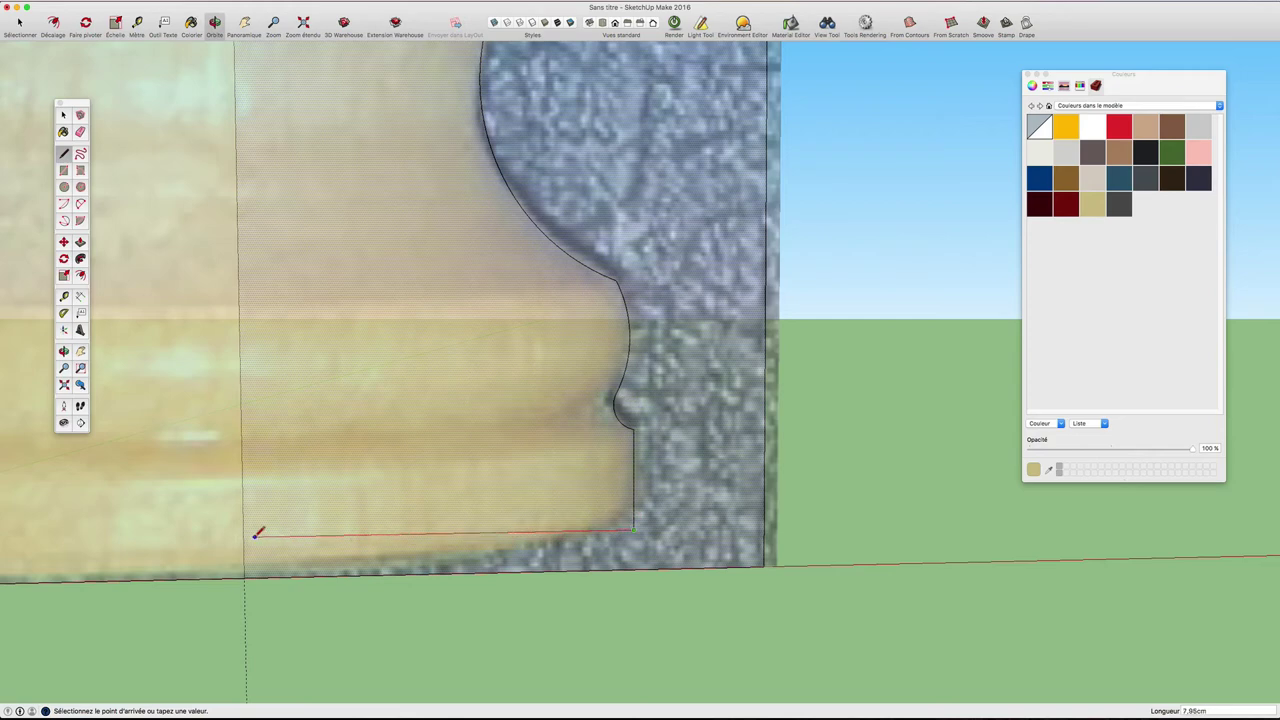
{"action": "key", "text": "Escape"}
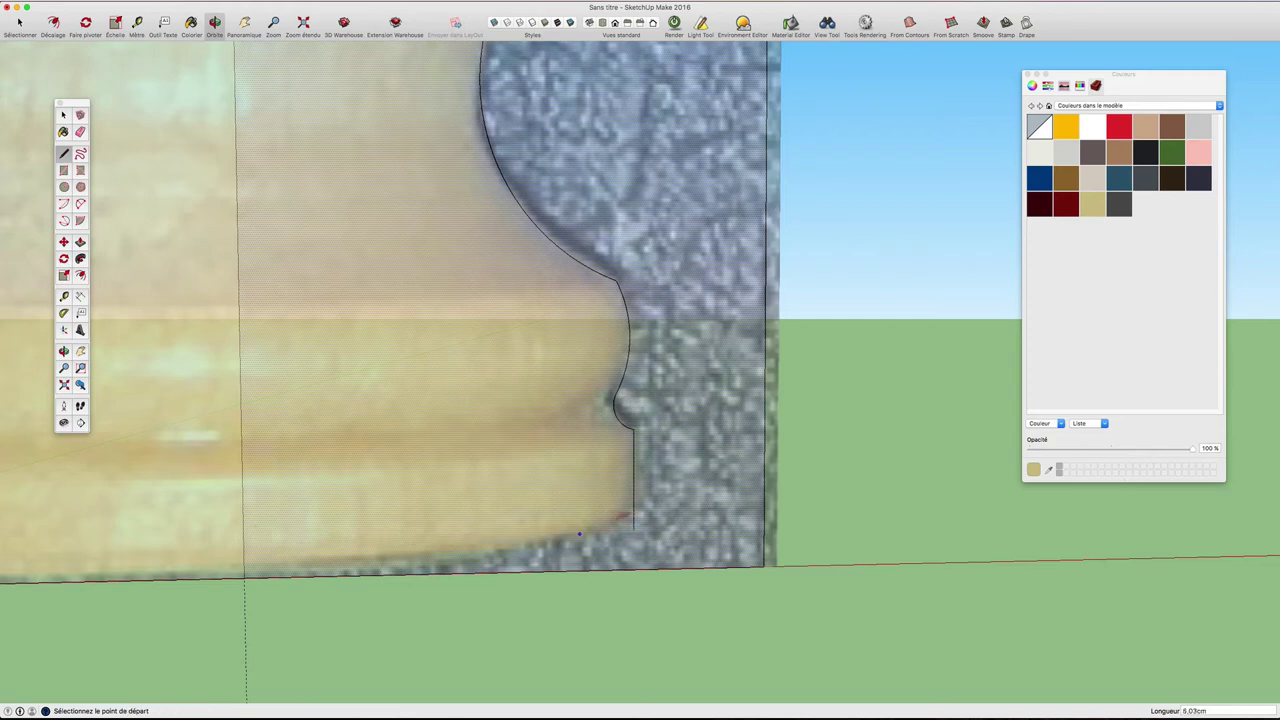
{"action": "key", "text": "e"}
{"action": "left_click", "coordinate": [636, 505]}
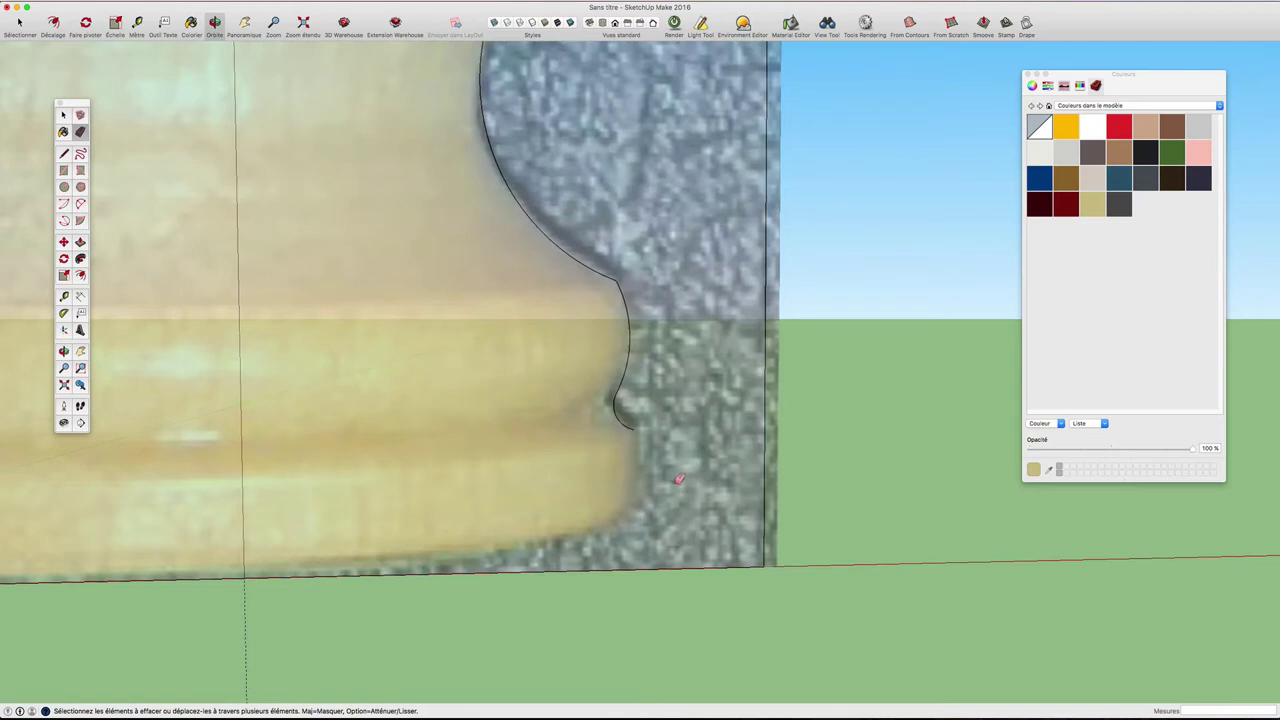
{"action": "key", "text": "l"}
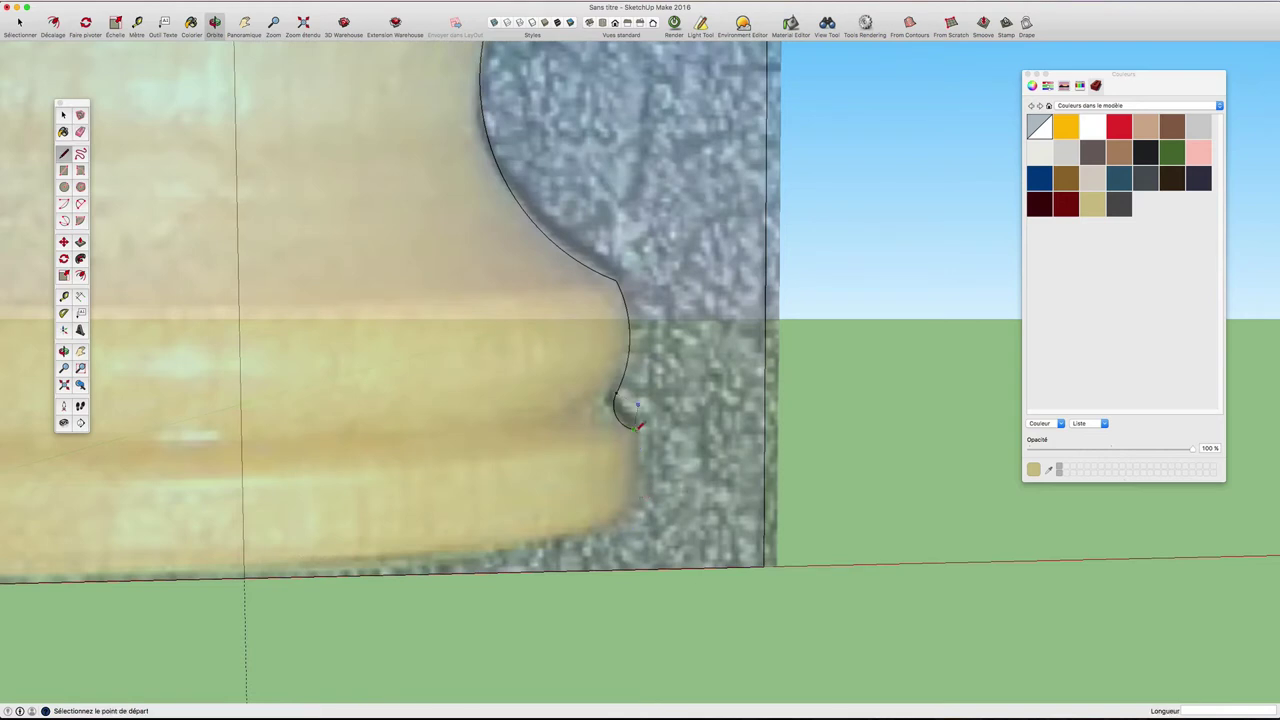
- Place a guide just above the bottom edge and draw lines down to it and back to the centre line
{"action": "key", "text": "t"}
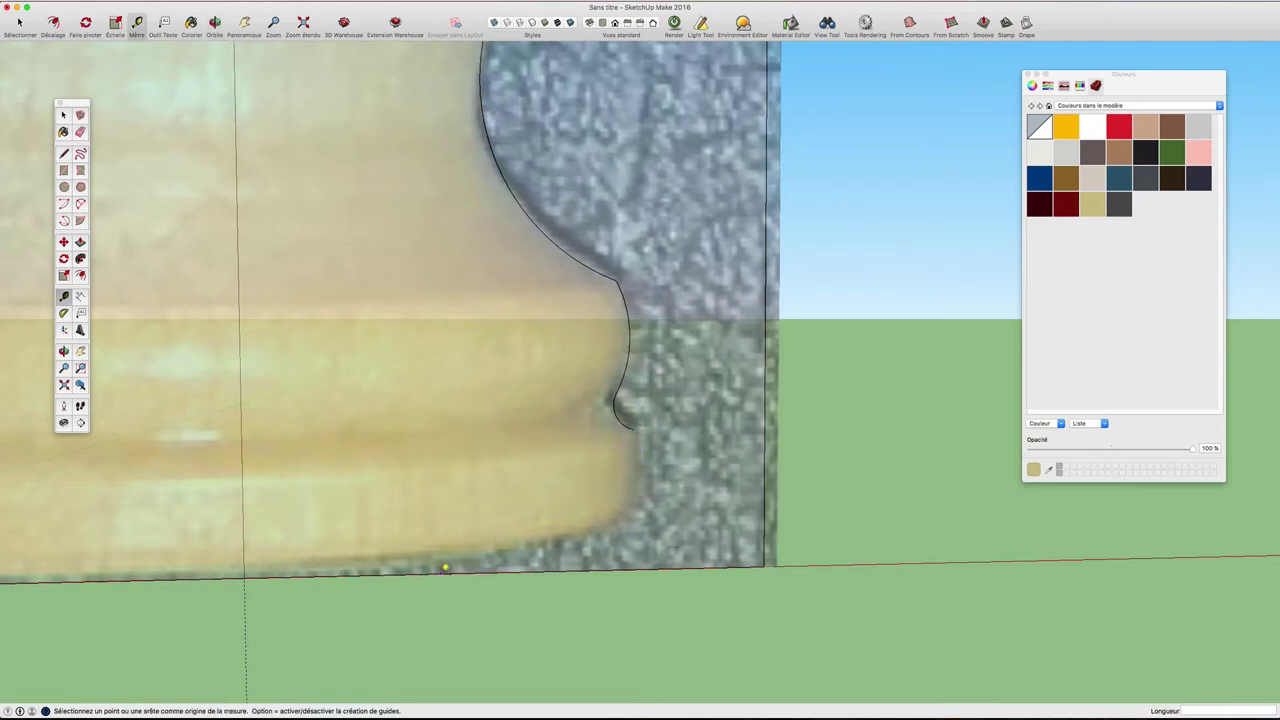
{"action": "left_click", "coordinate": [445, 569]}
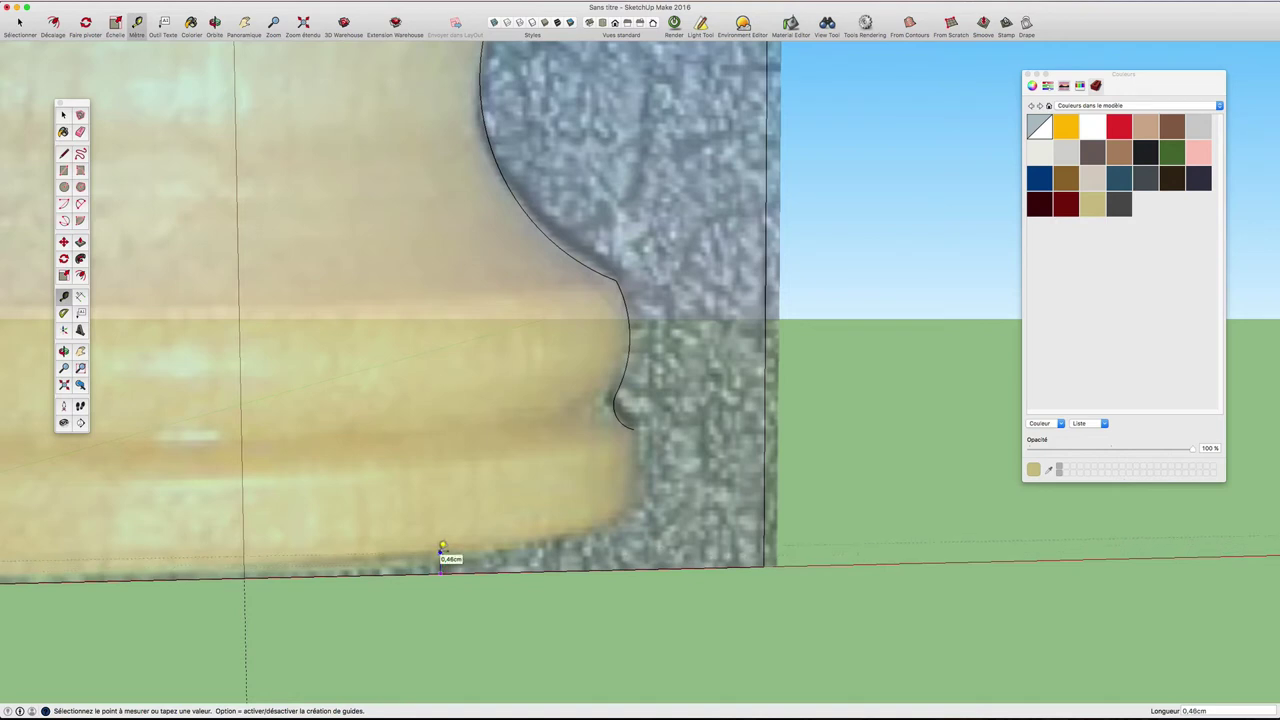
{"action": "left_click", "coordinate": [443, 551]}
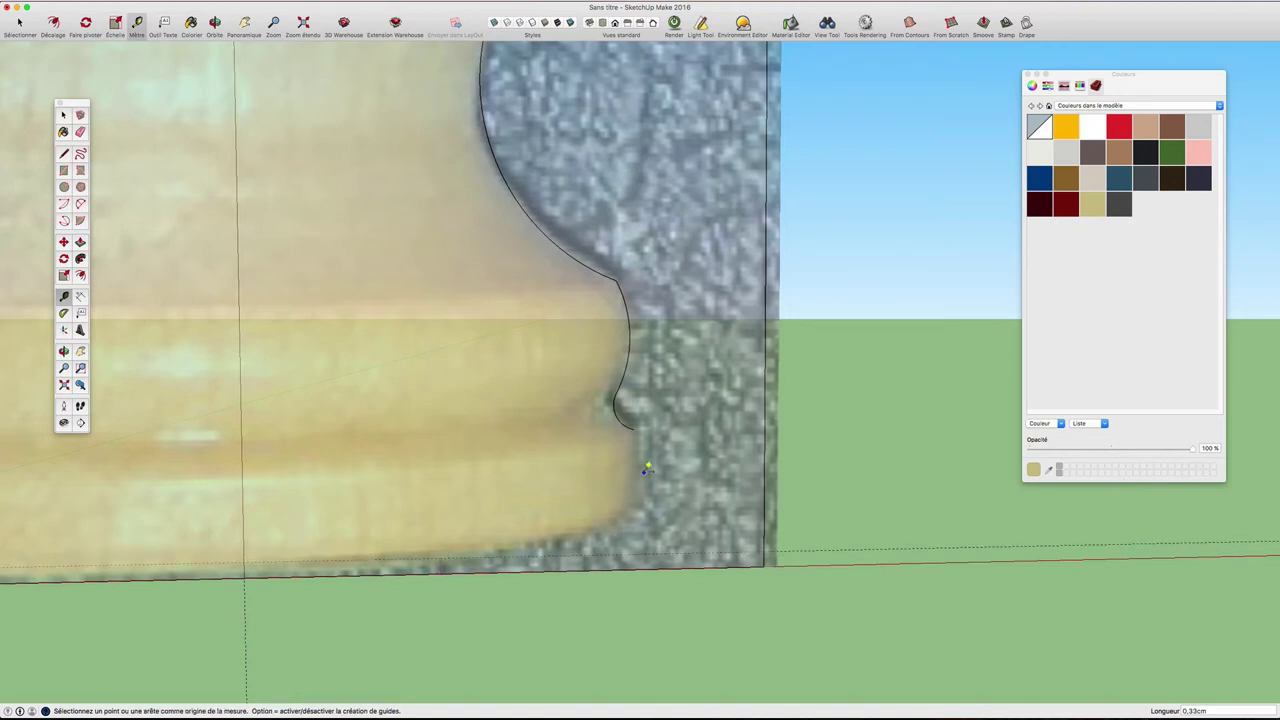
{"action": "key", "text": "l"}
{"action": "left_click", "coordinate": [633, 429]}
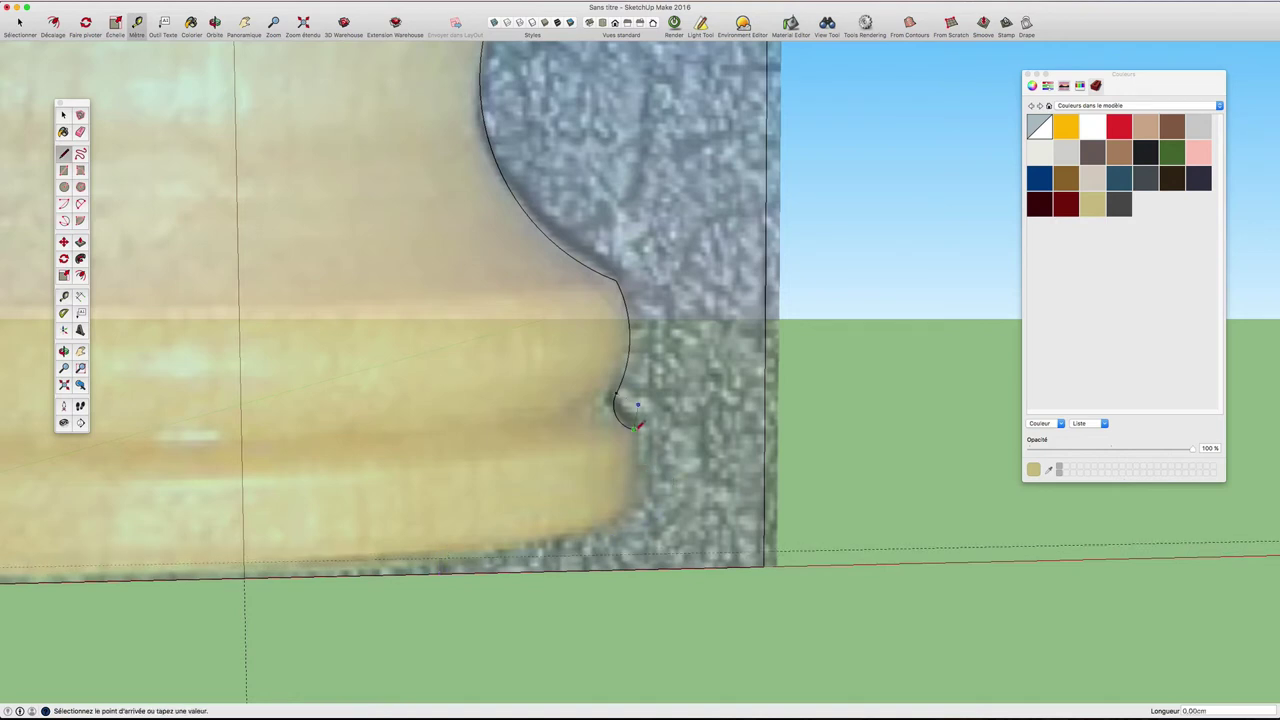
{"action": "left_click", "coordinate": [634, 552]}
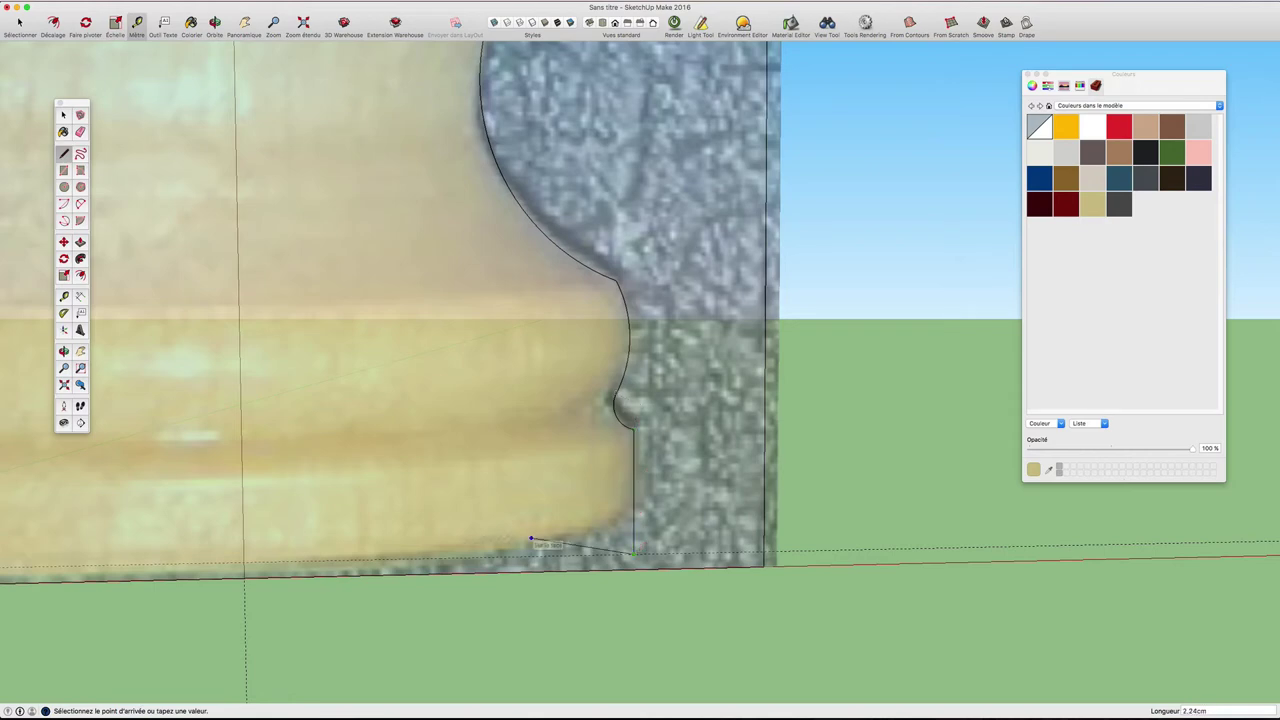
{"action": "left_click", "coordinate": [248, 557]}
{"action": "scroll", "coordinate": [352, 512], "scroll_direction": "down", "scroll_amount": 3}
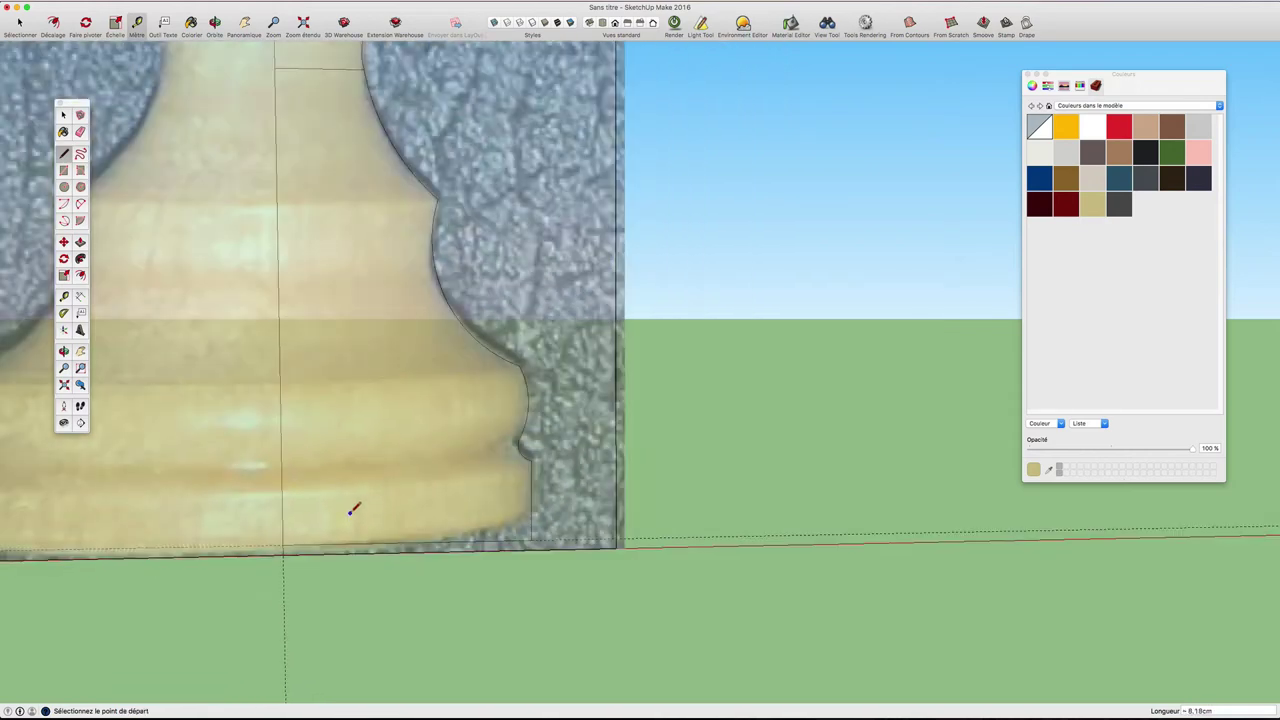
{"action": "scroll", "coordinate": [354, 509], "scroll_direction": "down", "scroll_amount": 3}
{"action": "key", "text": "space"}
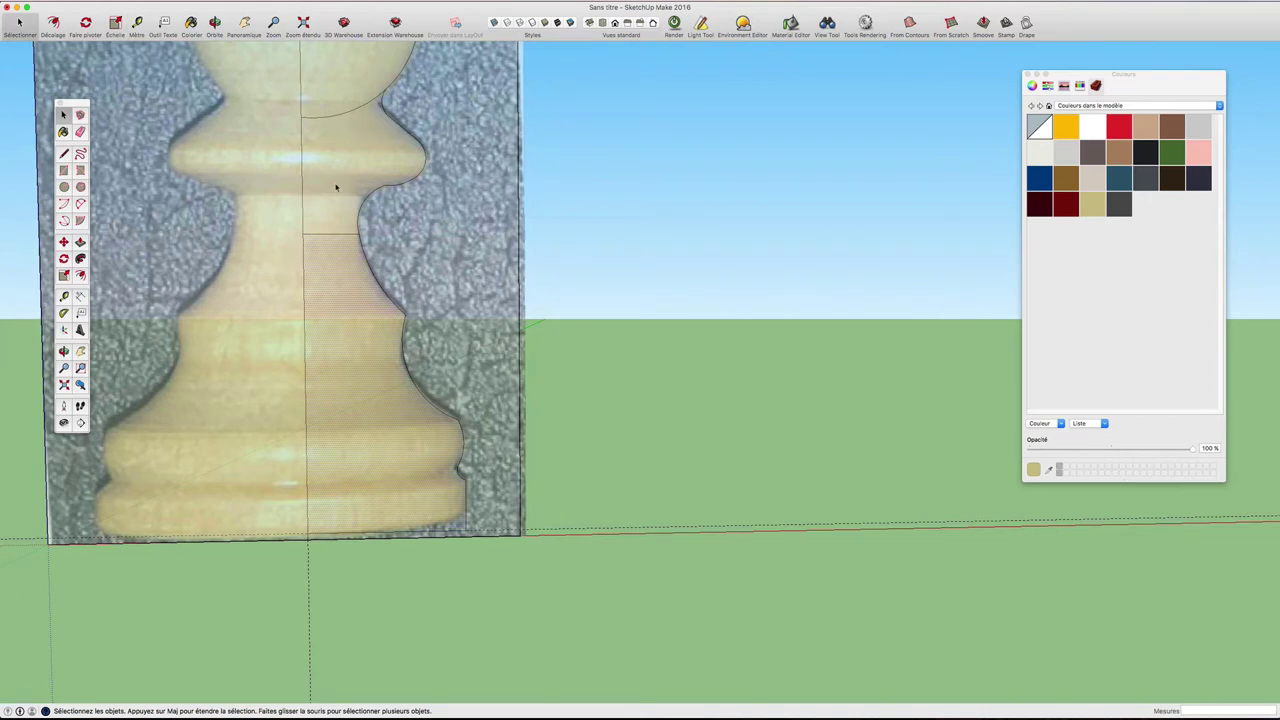
- Draw a 20,63 cm radius circle on the ground, centred at the profile's bottom endpoint
{"action": "middle_click_drag", "start_coordinate": [337, 186], "coordinate": [366, 256]}
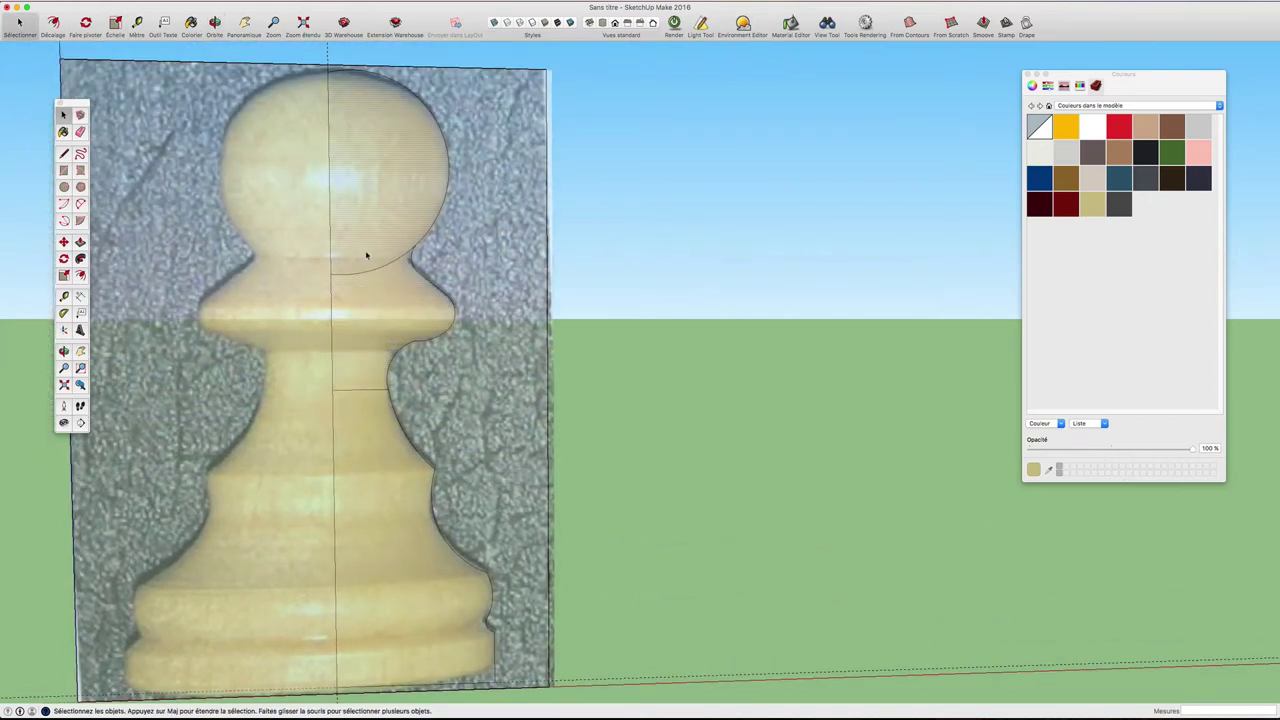
{"action": "scroll", "coordinate": [366, 256], "scroll_direction": "down", "scroll_amount": 3}
{"action": "middle_click_drag", "start_coordinate": [377, 397], "coordinate": [380, 246]}
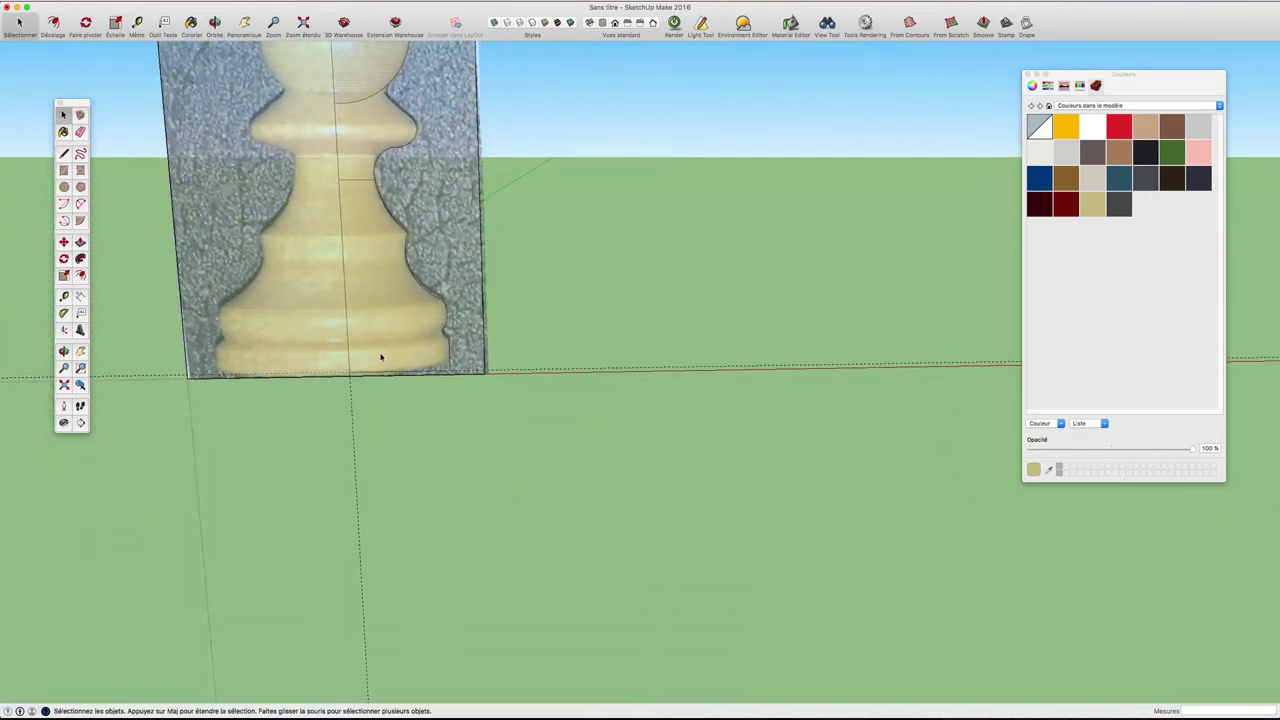
{"action": "key", "text": "c"}
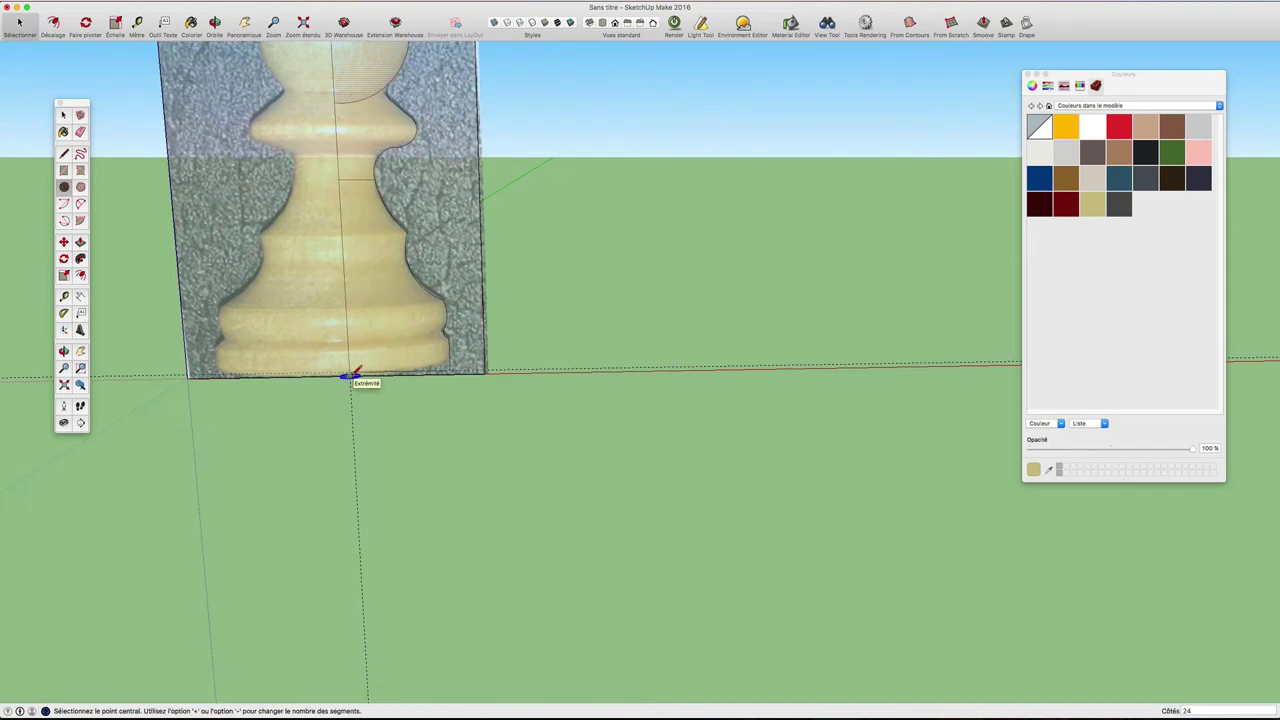
{"action": "left_click", "coordinate": [351, 375]}
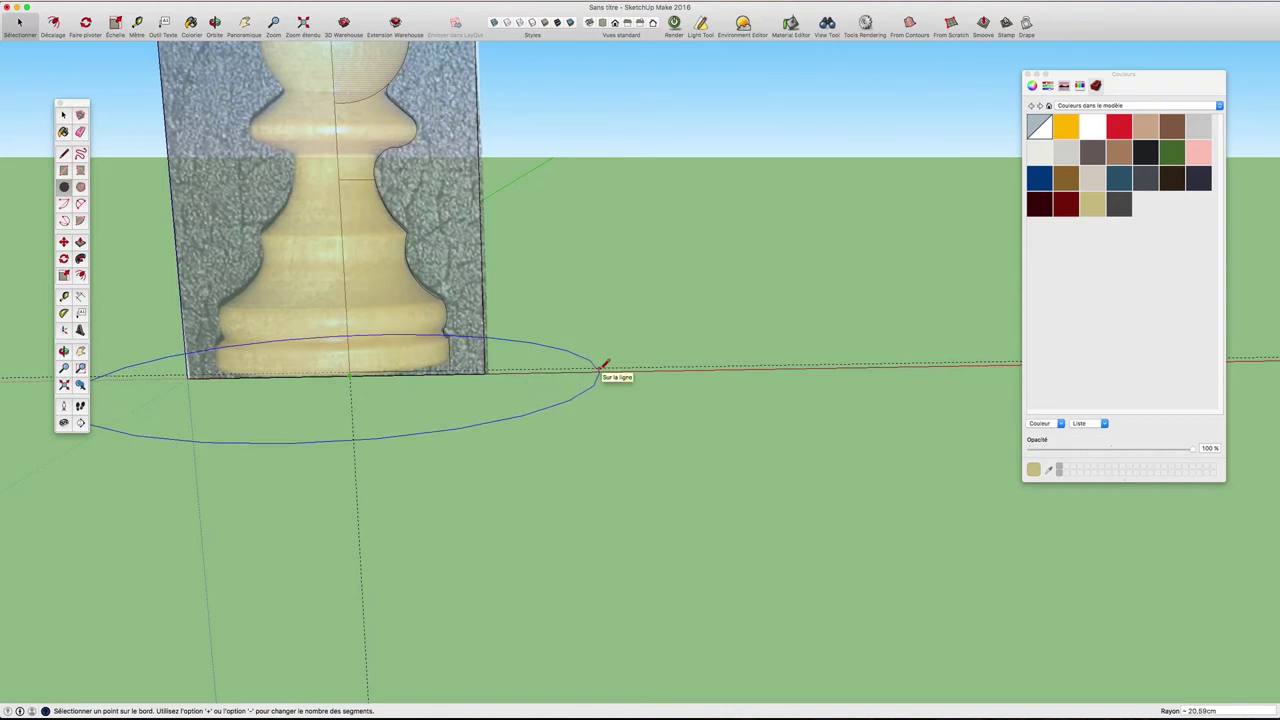
{"action": "left_click", "coordinate": [599, 369]}
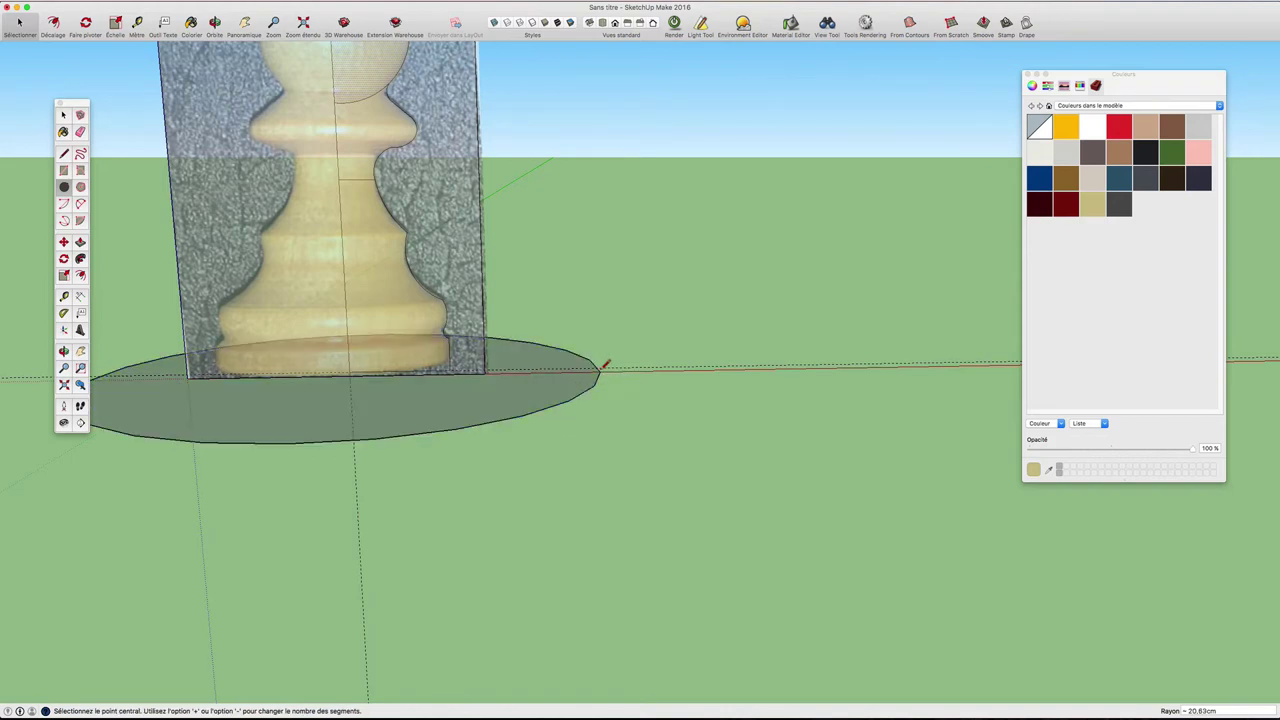
{"action": "key", "text": "space"}
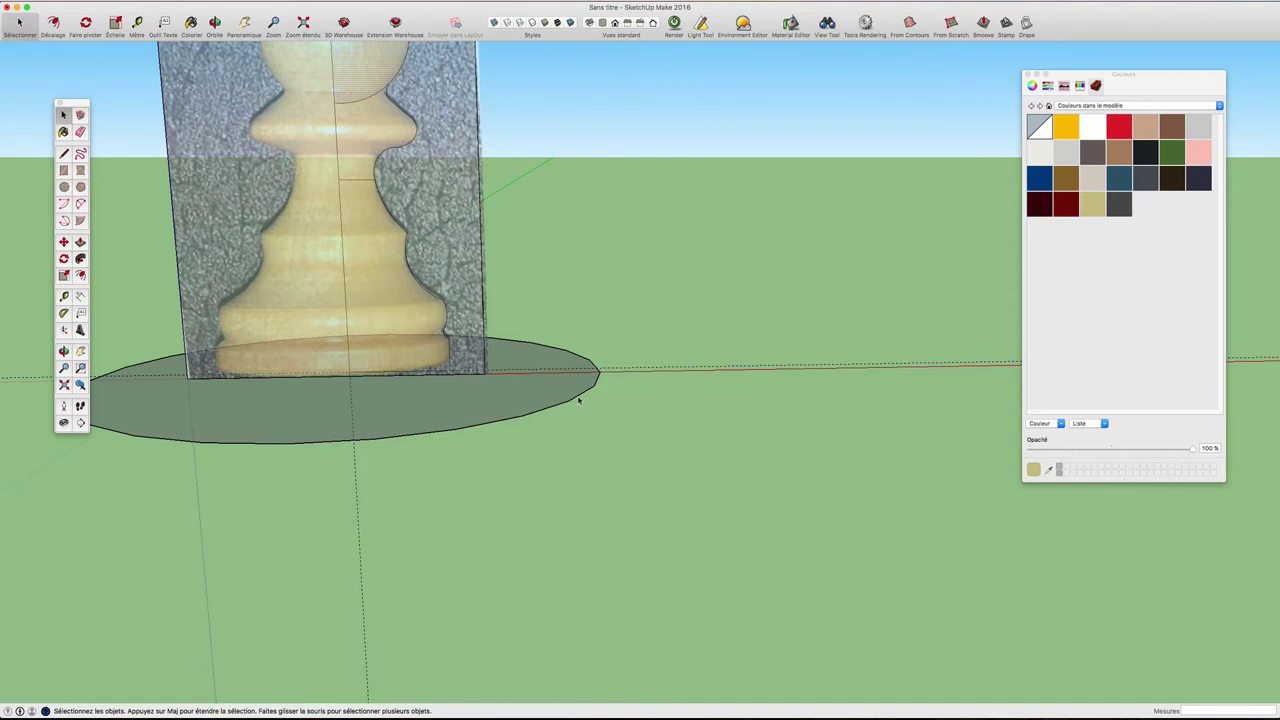
- Set the circle's segment count to 48 in Entity Info
{"action": "right_click", "coordinate": [578, 400]}
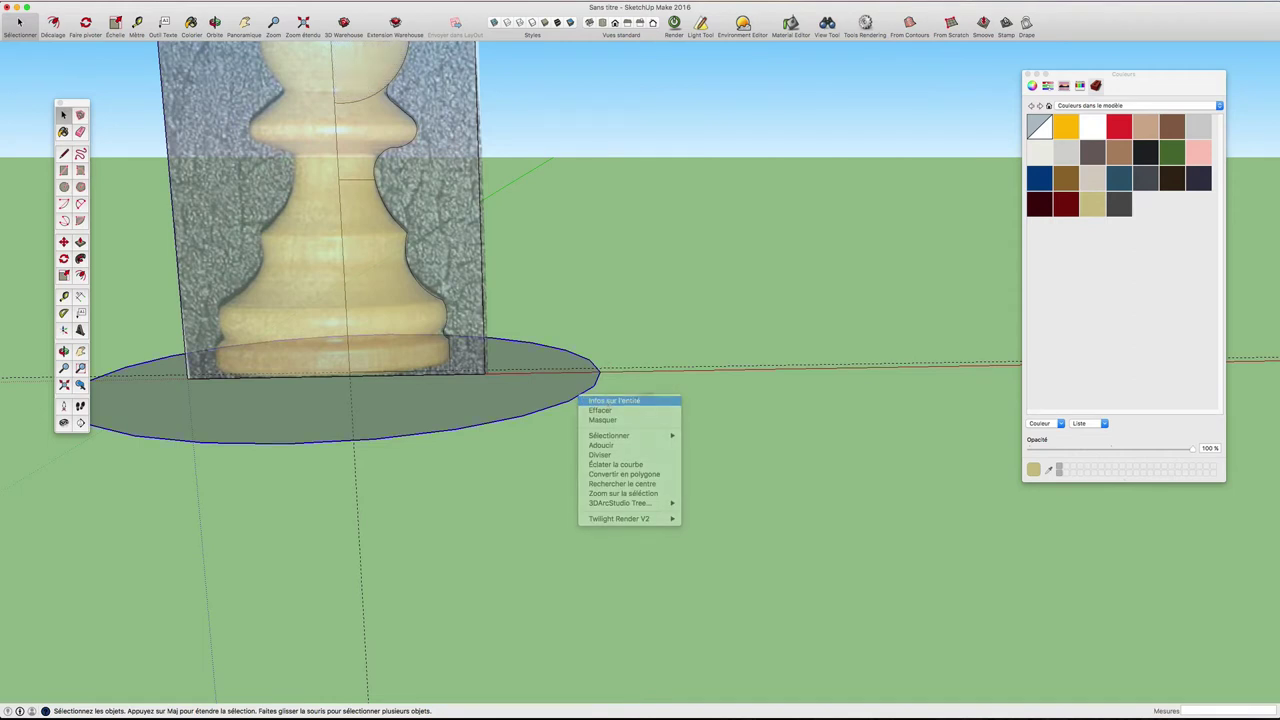
{"action": "left_click", "coordinate": [600, 401]}
{"action": "left_click_drag", "start_coordinate": [1048, 122], "coordinate": [724, 195]}
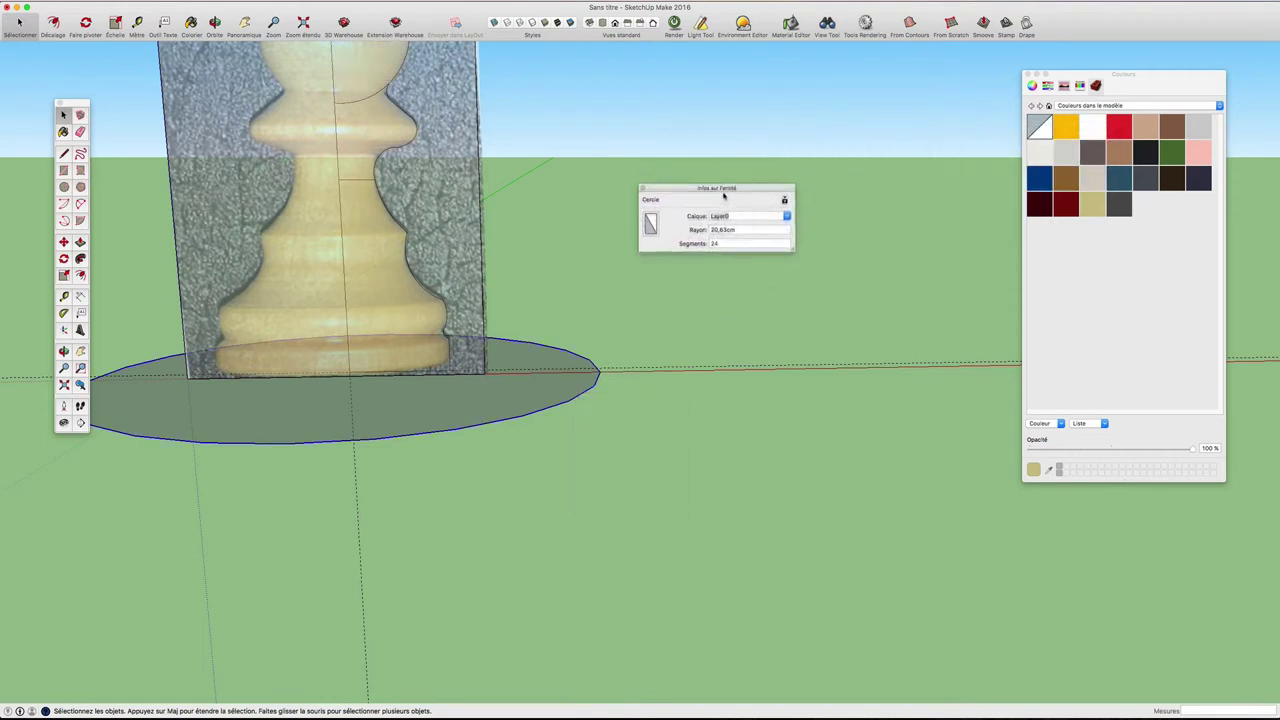
{"action": "left_click", "coordinate": [712, 251]}
{"action": "type", "text": "48"}
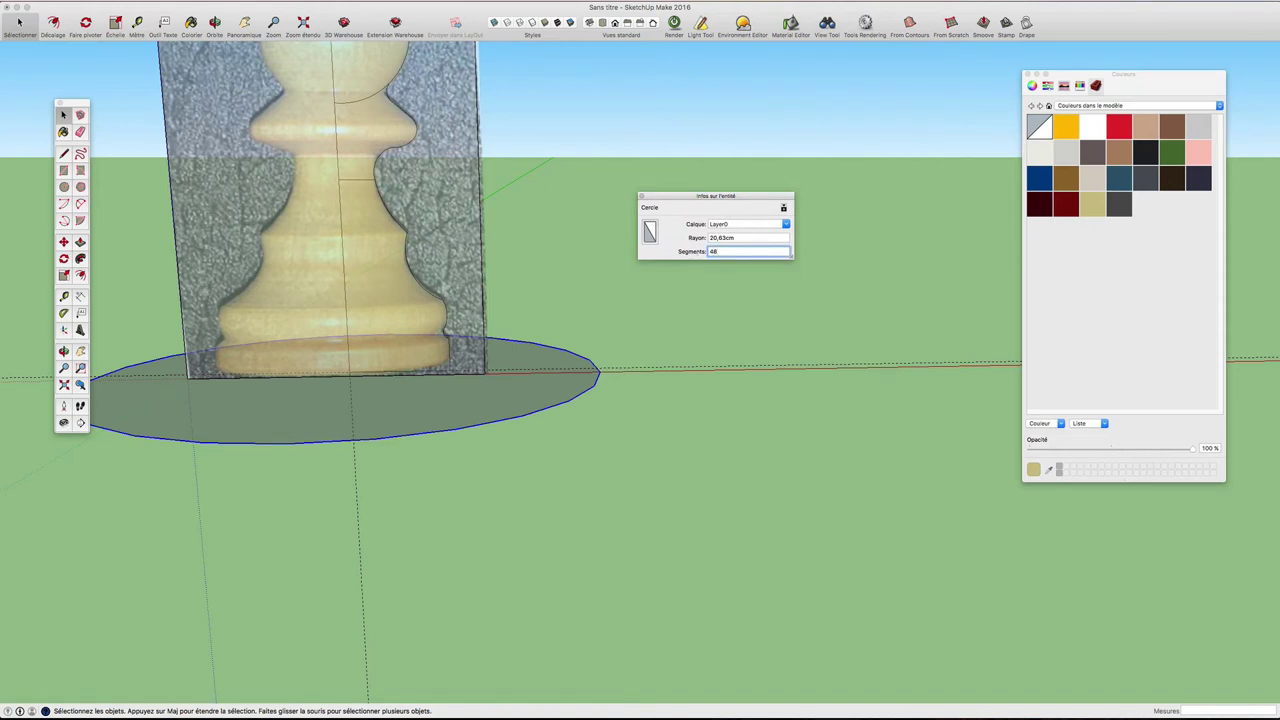
{"action": "key", "text": "Return"}
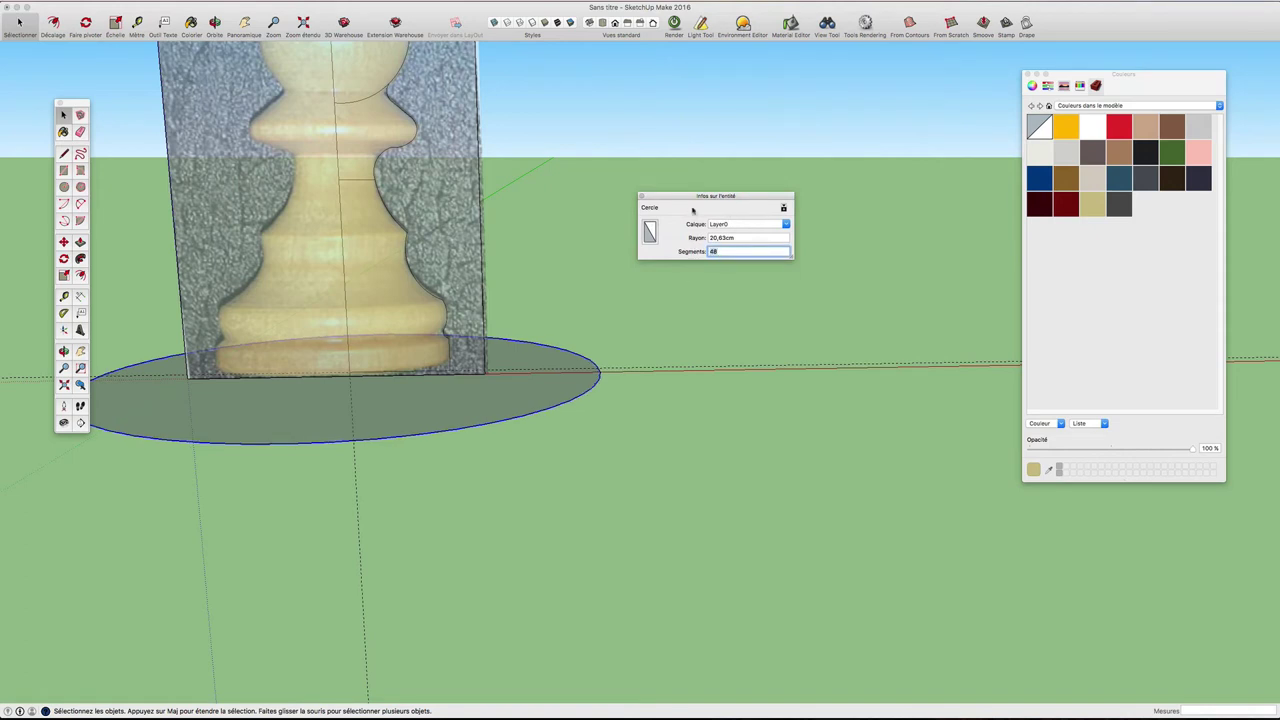
{"action": "left_click_drag", "start_coordinate": [688, 196], "coordinate": [741, 243]}
{"action": "scroll", "coordinate": [674, 378], "scroll_direction": "down", "scroll_amount": 3}
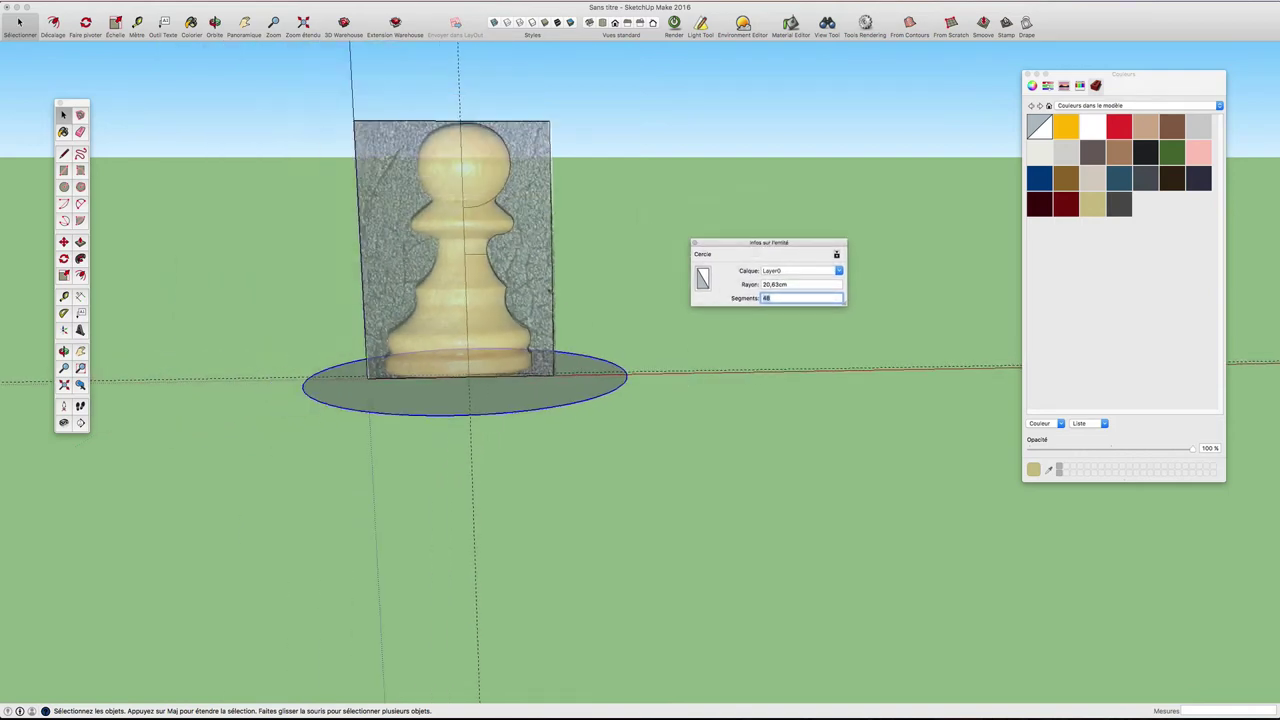
{"action": "scroll", "coordinate": [491, 290], "scroll_direction": "up", "scroll_amount": 2}
{"action": "scroll", "coordinate": [491, 290], "scroll_direction": "up", "scroll_amount": 3}
- Hide the pawn reference photo and turn off display of hidden geometry
{"action": "left_click", "coordinate": [625, 75]}
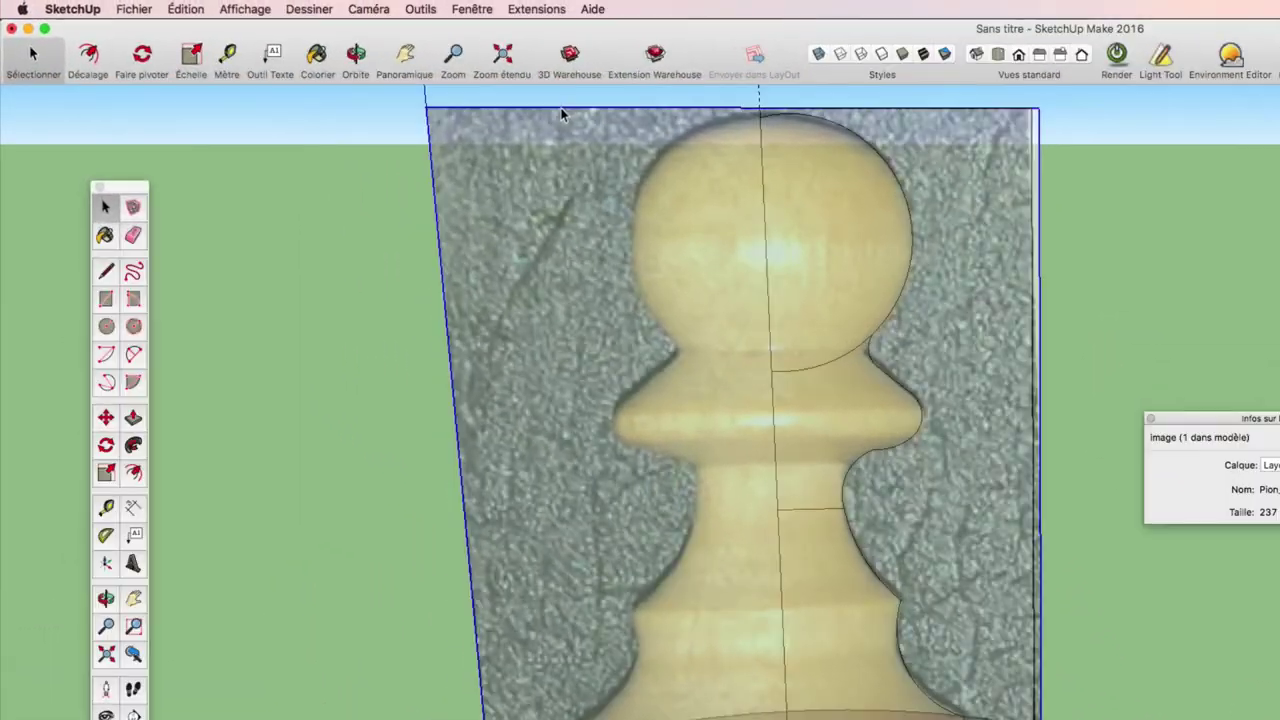
{"action": "left_click", "coordinate": [198, 14]}
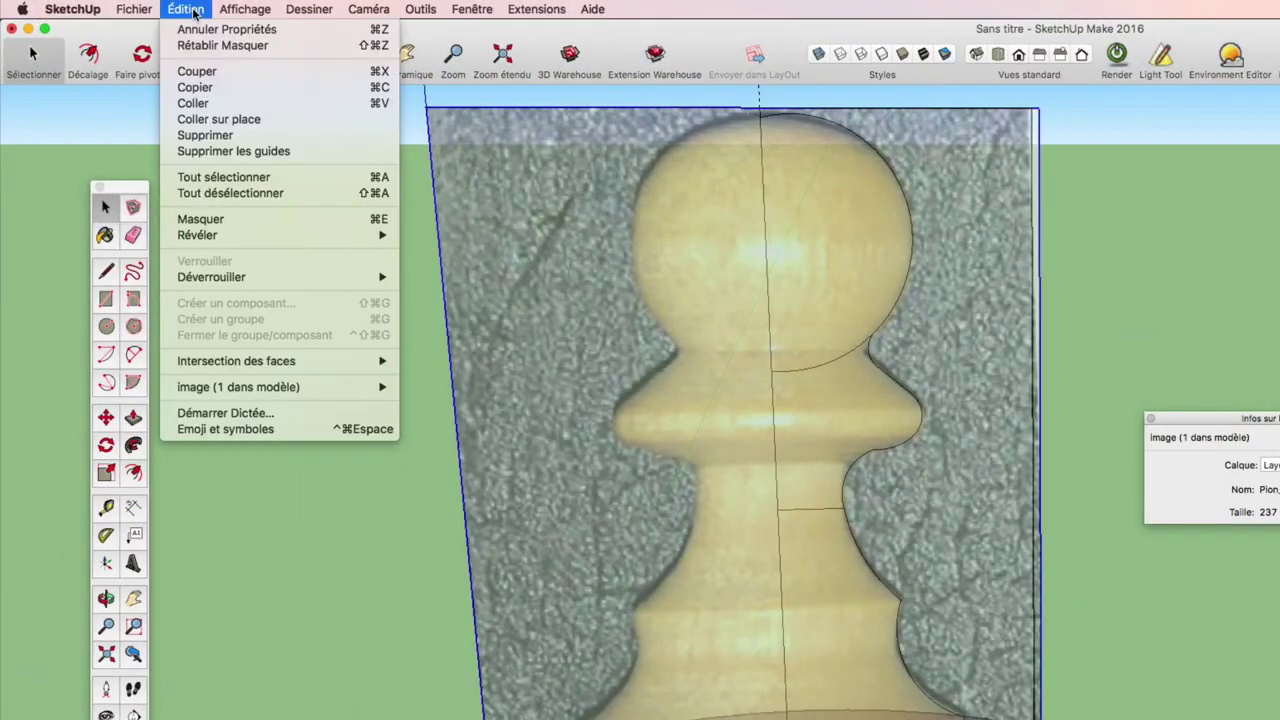
{"action": "left_click", "coordinate": [240, 220]}
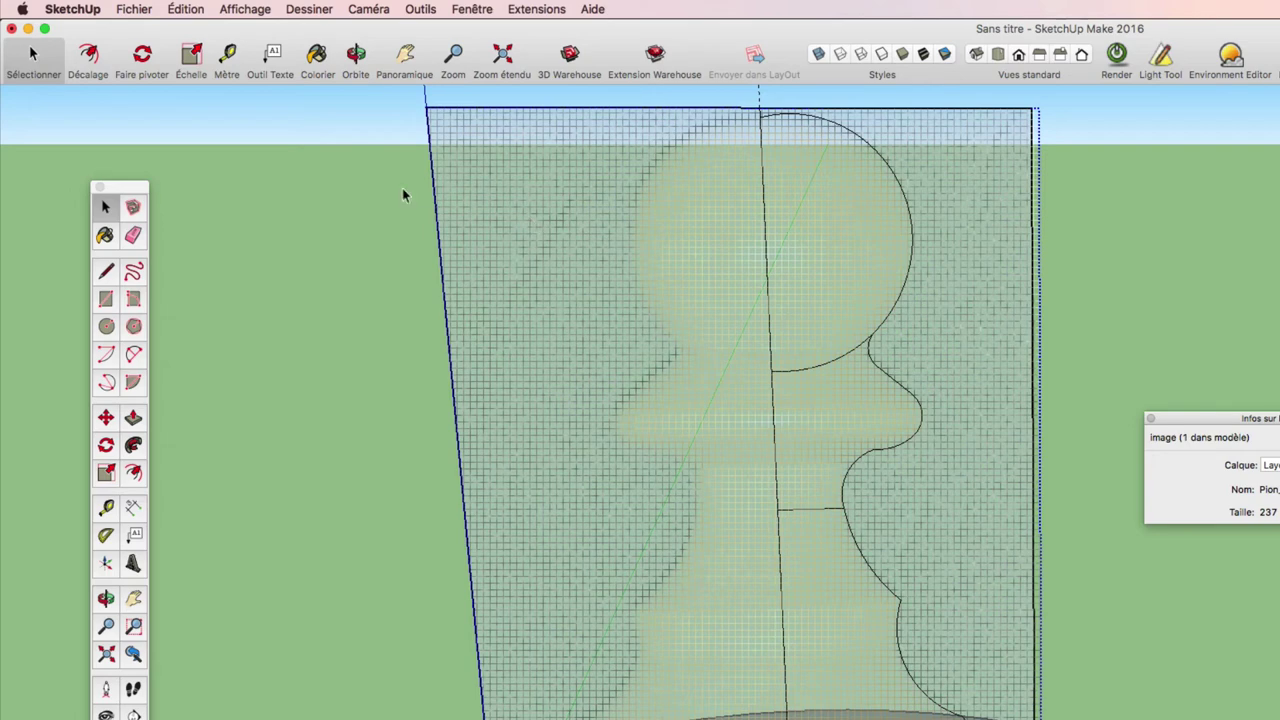
{"action": "left_click", "coordinate": [245, 12]}
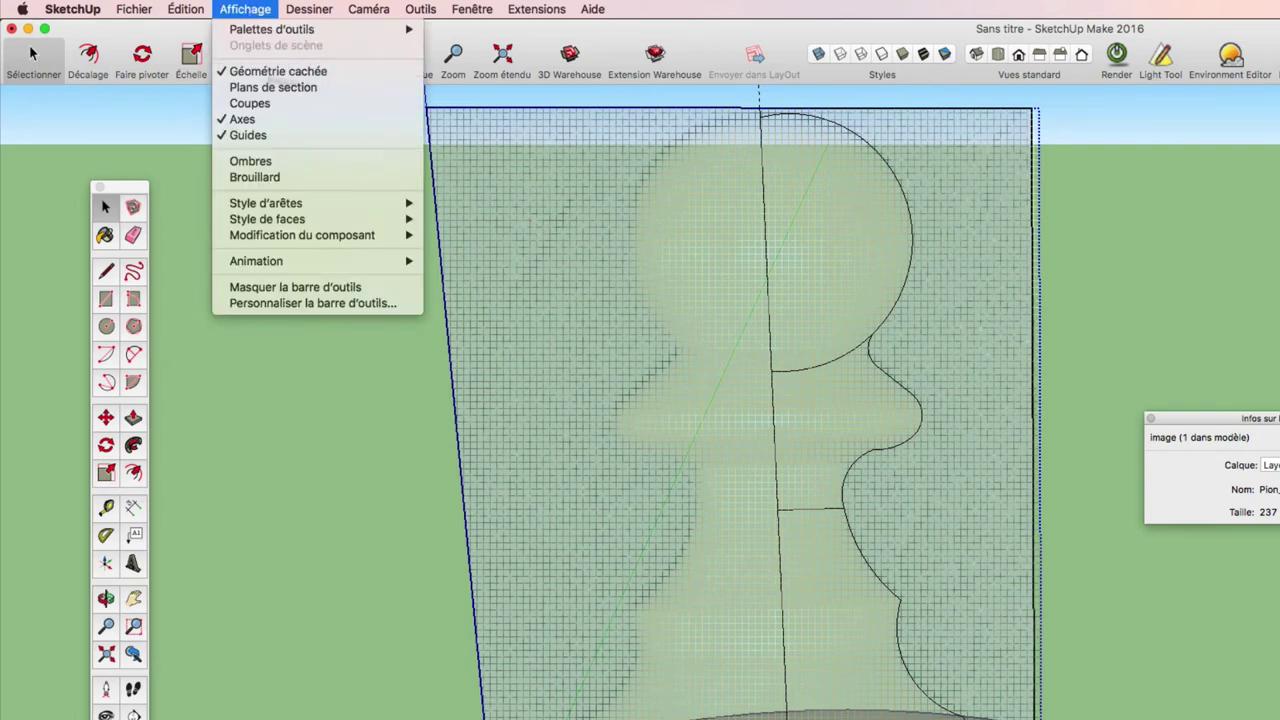
{"action": "left_click", "coordinate": [275, 71]}
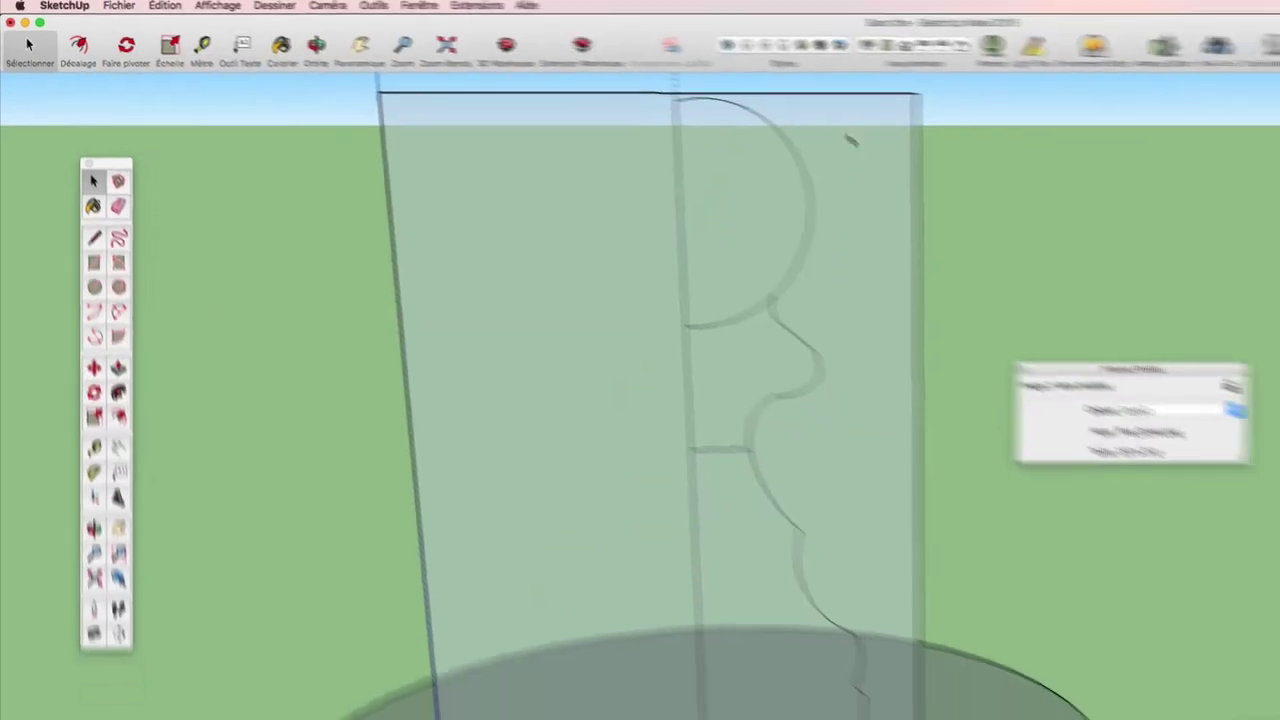
- Erase the leftover rectangle edges to the right of the pawn profile
{"action": "key", "text": "e"}
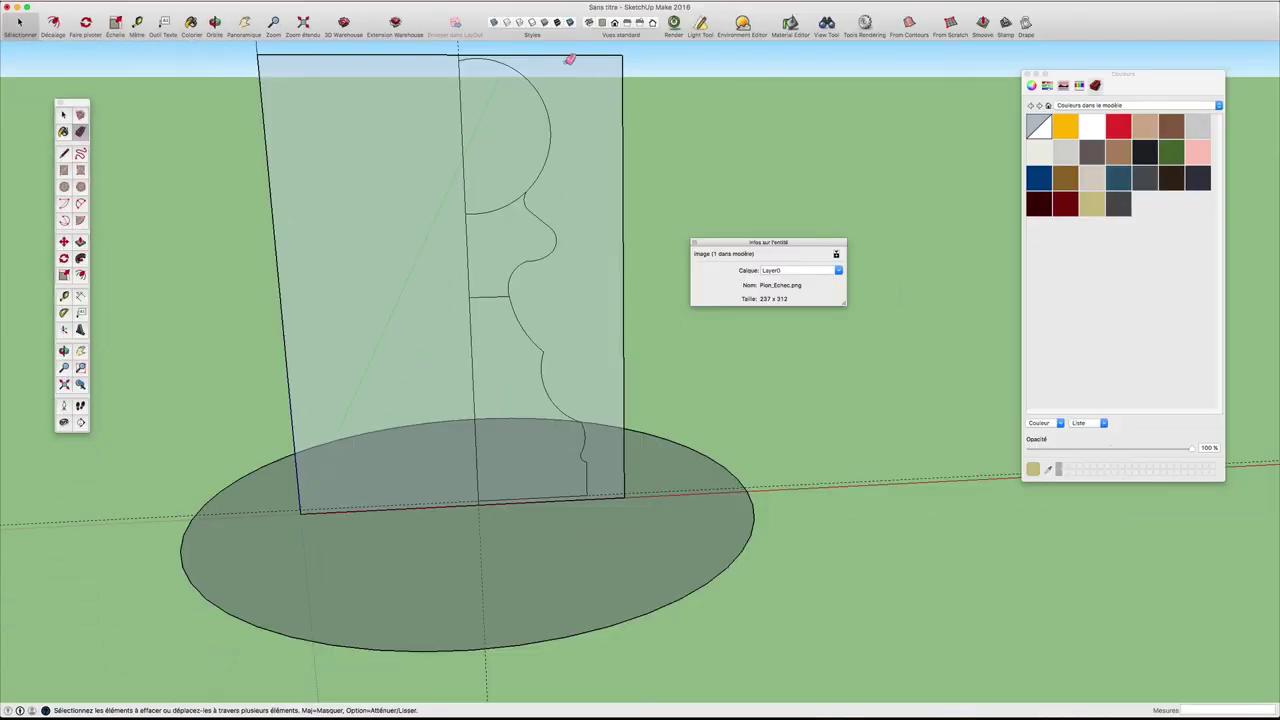
{"action": "left_click", "coordinate": [585, 55]}
{"action": "left_click_drag", "start_coordinate": [629, 79], "coordinate": [613, 282]}
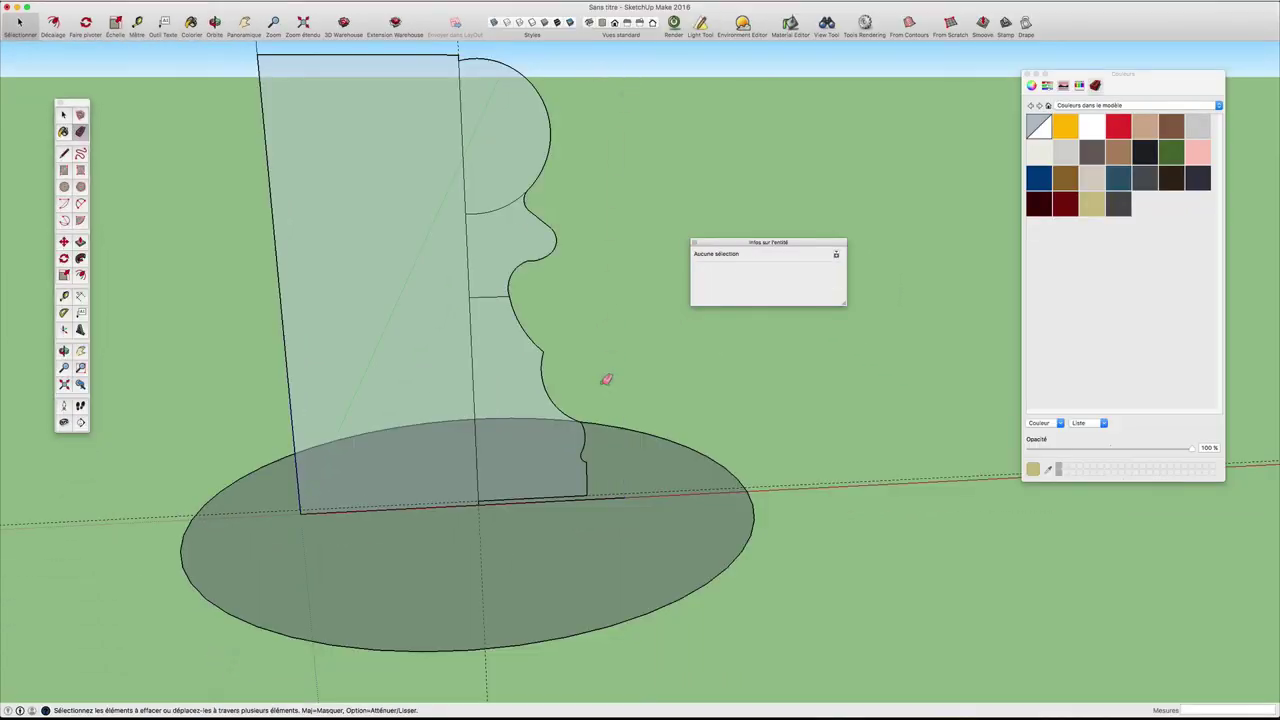
{"action": "scroll", "coordinate": [620, 531], "scroll_direction": "up", "scroll_amount": 3}
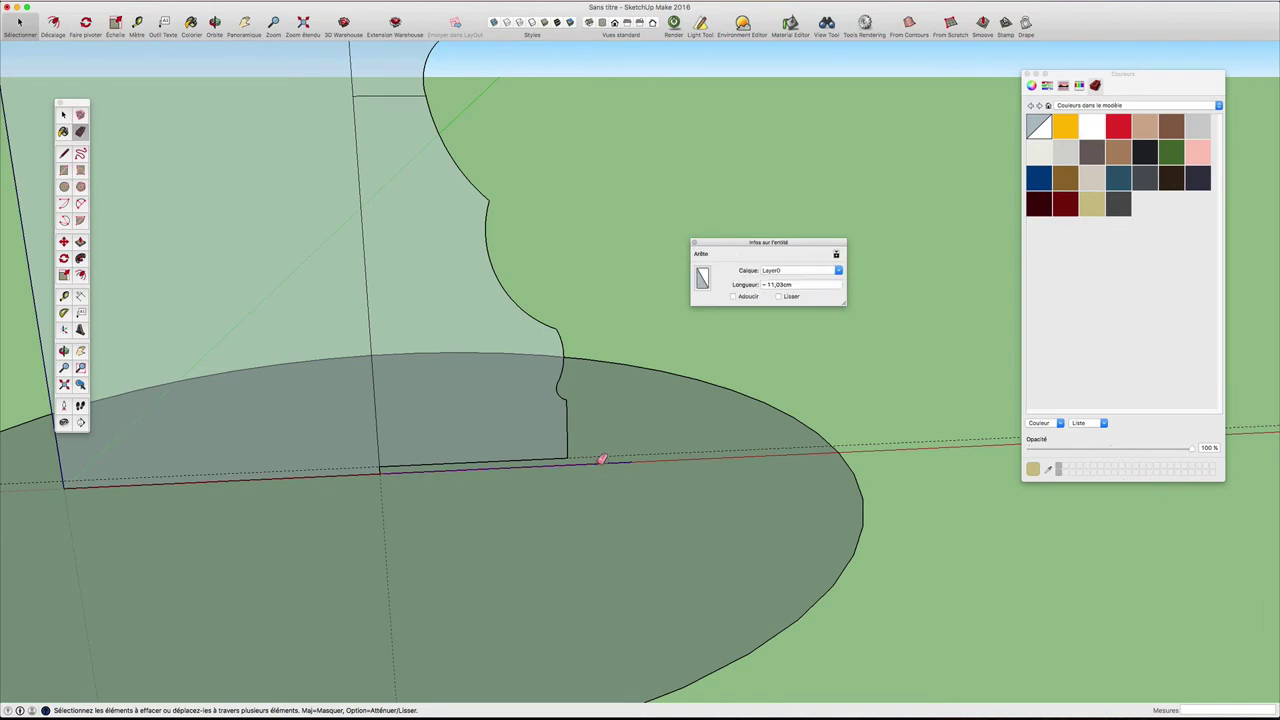
{"action": "scroll", "coordinate": [602, 465], "scroll_direction": "down", "scroll_amount": 3}
{"action": "scroll", "coordinate": [602, 460], "scroll_direction": "down", "scroll_amount": 2}
- Erase the arc line inside the pawn's head and select the profile face
{"action": "key", "text": "space"}
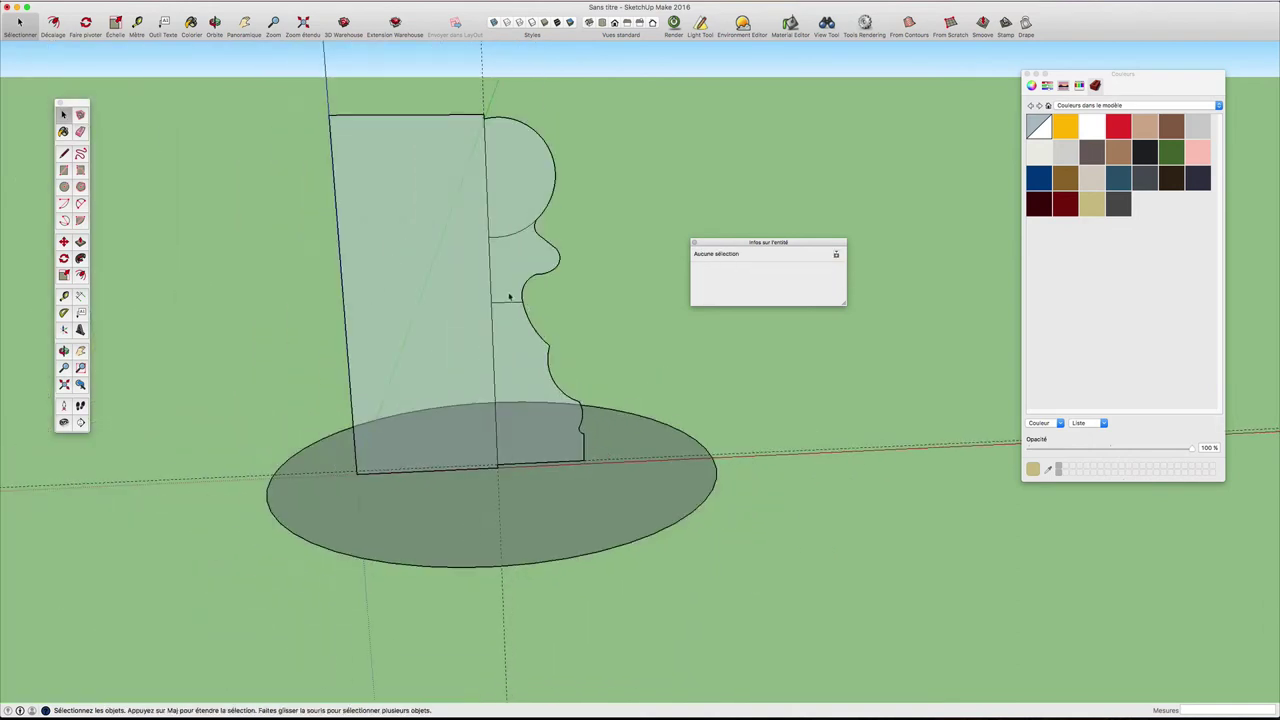
{"action": "key", "text": "e"}
{"action": "left_click", "coordinate": [508, 236]}
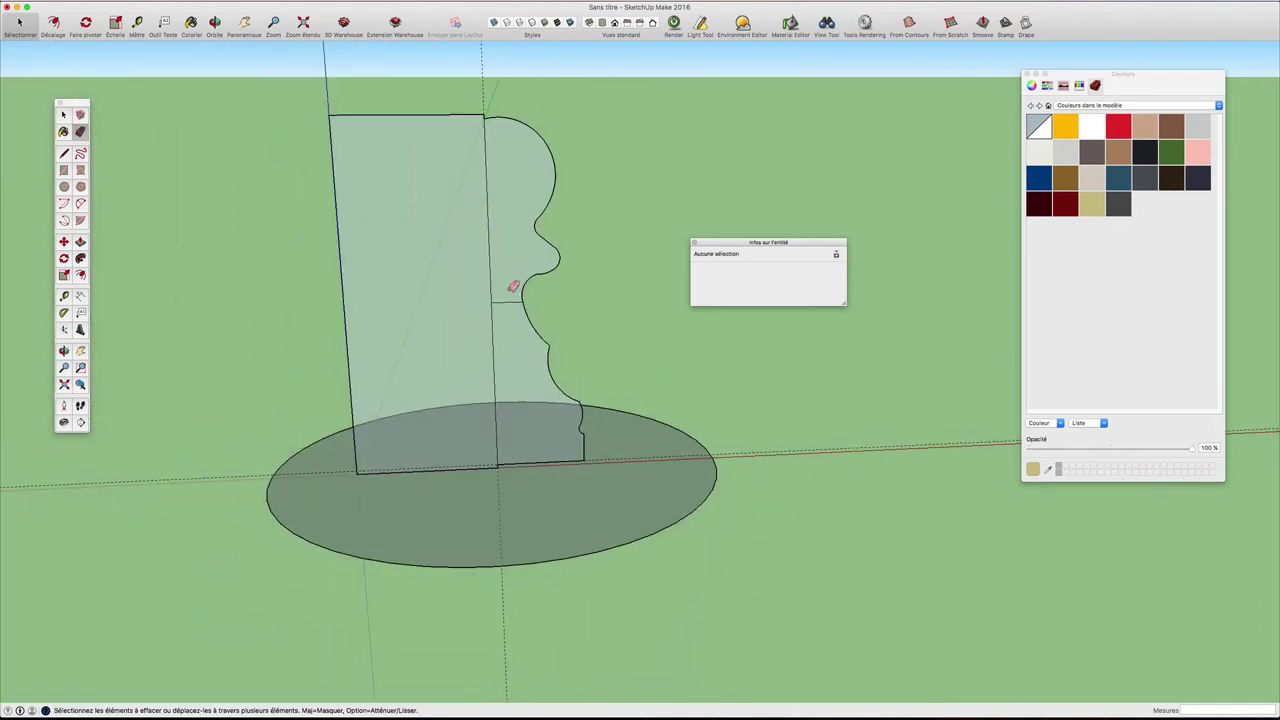
{"action": "key", "text": "space"}
{"action": "left_click", "coordinate": [521, 265]}
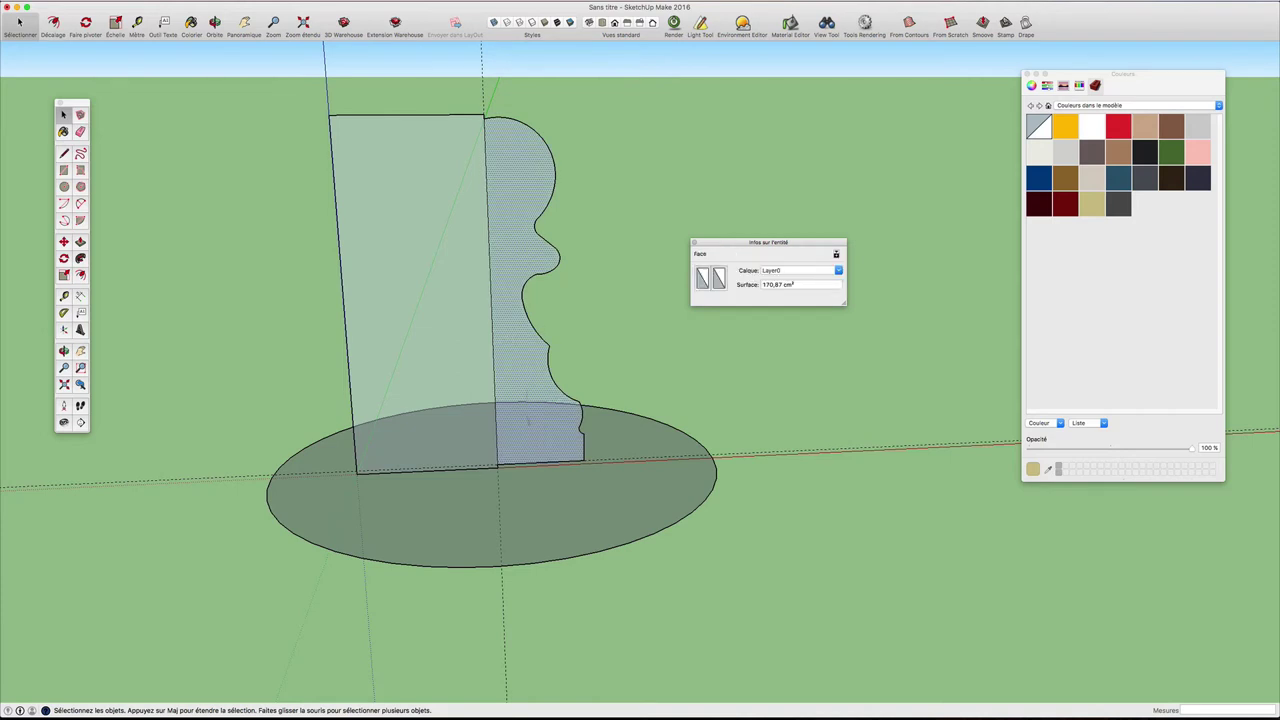
{"action": "middle_click_drag", "start_coordinate": [563, 423], "coordinate": [570, 484]}
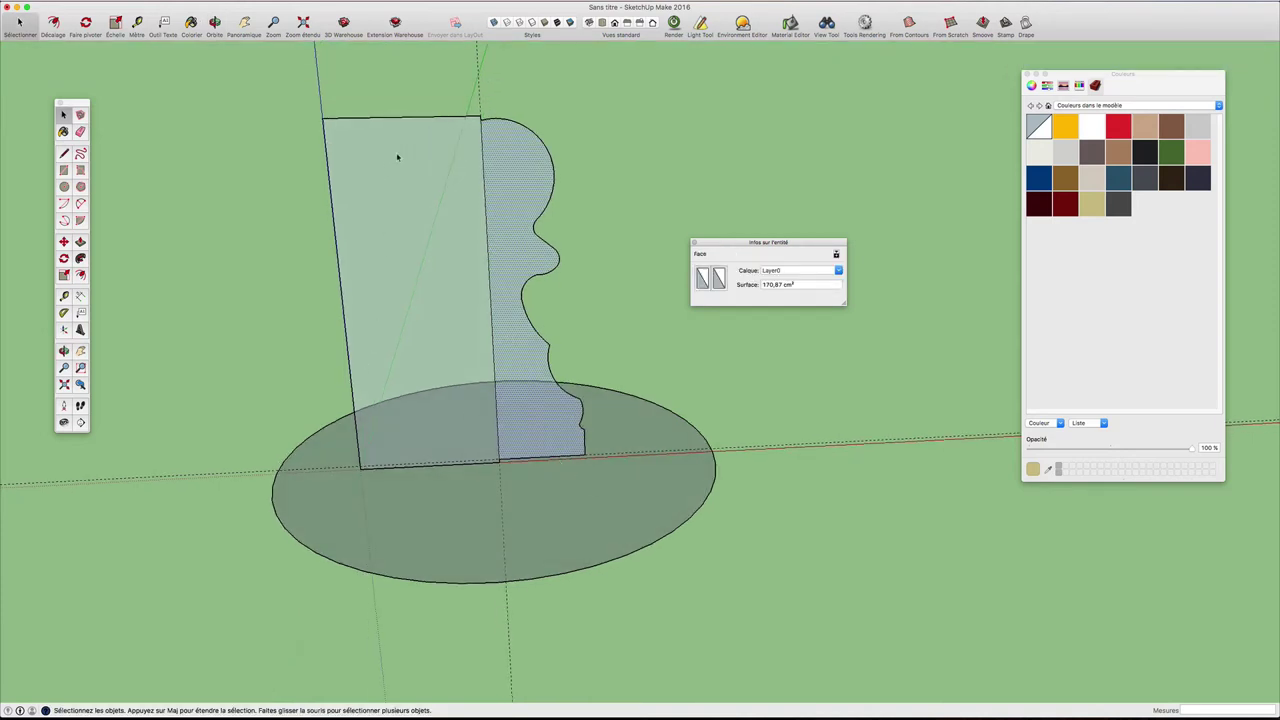
- Erase the rectangle's top and left edges and the stray edge under the profile
{"action": "key", "text": "e"}
{"action": "left_click", "coordinate": [447, 117]}
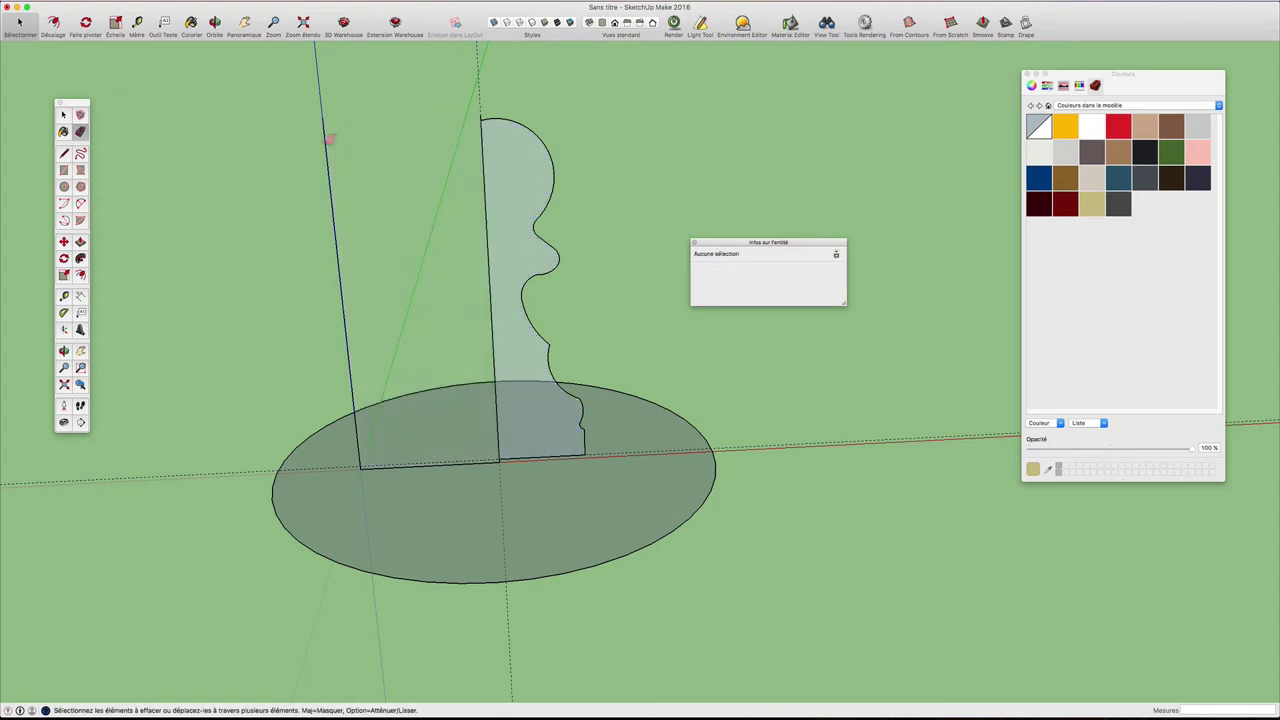
{"action": "left_click", "coordinate": [325, 142]}
{"action": "left_click", "coordinate": [407, 469]}
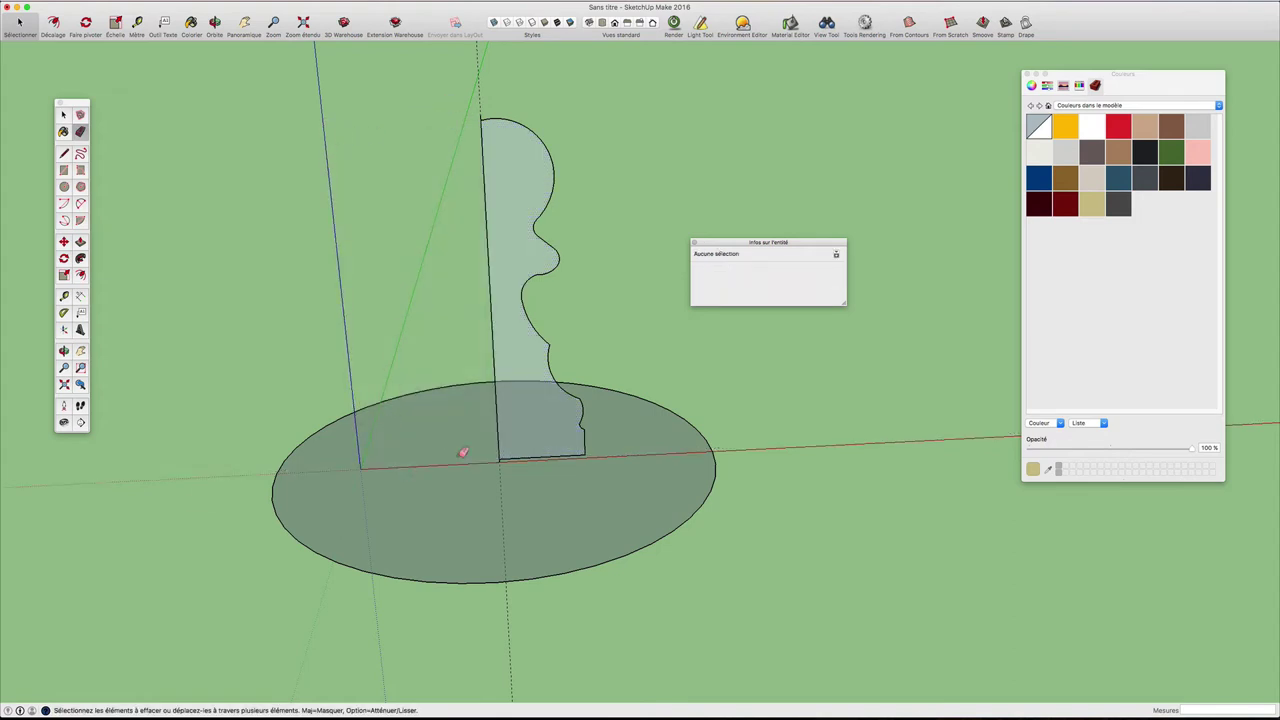
{"action": "scroll", "coordinate": [497, 455], "scroll_direction": "up", "scroll_amount": 1}
{"action": "scroll", "coordinate": [497, 452], "scroll_direction": "up", "scroll_amount": 5}
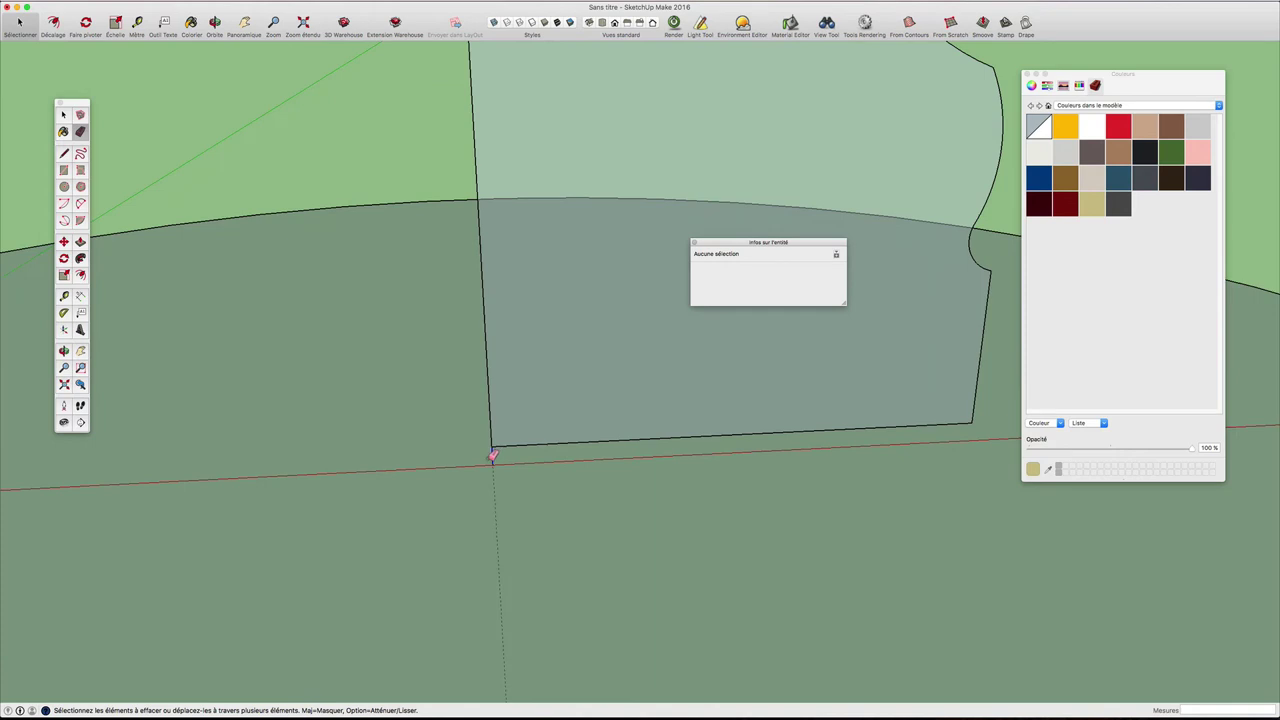
{"action": "scroll", "coordinate": [491, 455], "scroll_direction": "down", "scroll_amount": 2}
{"action": "scroll", "coordinate": [491, 423], "scroll_direction": "down", "scroll_amount": 3}
{"action": "scroll", "coordinate": [491, 403], "scroll_direction": "down", "scroll_amount": 2}
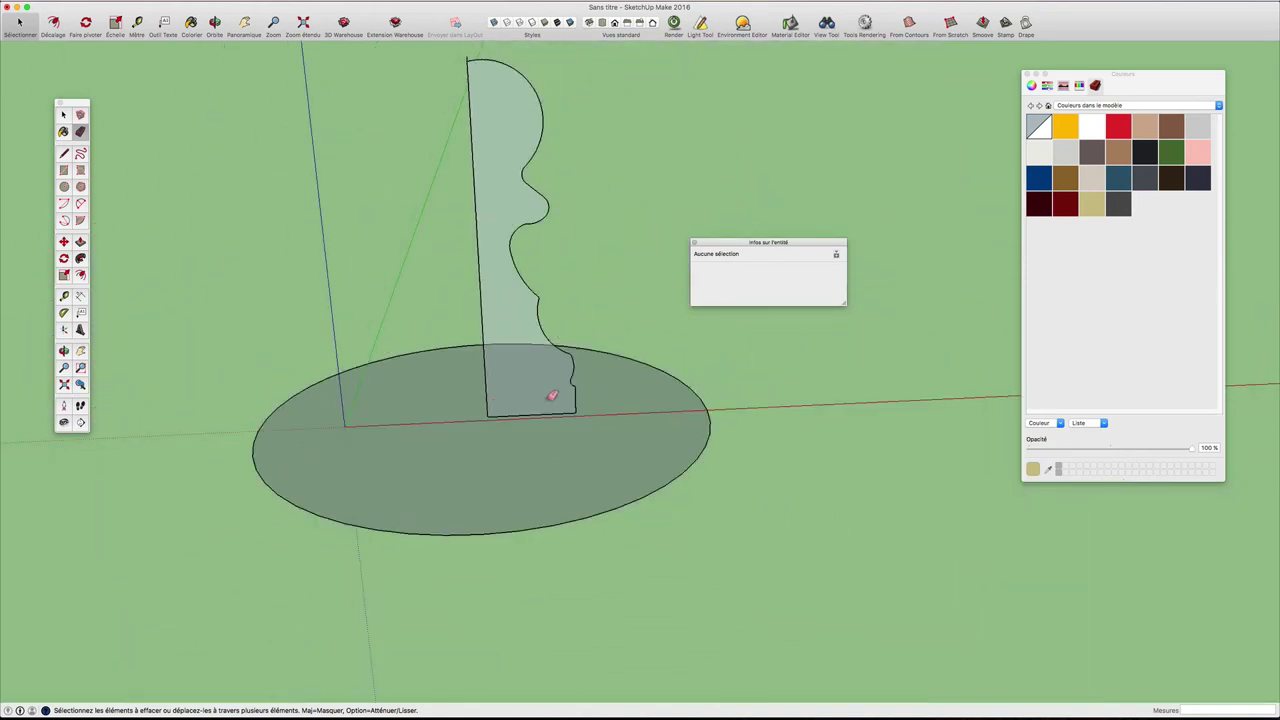
{"action": "mouse_move", "coordinate": [557, 394]}
{"action": "middle_mouse_down"}
{"action": "mouse_move", "coordinate": [569, 286]}
{"action": "mouse_move", "coordinate": [591, 251]}
{"action": "mouse_move", "coordinate": [564, 342]}
{"action": "middle_mouse_up"}
- Select the ellipse disk to use as the sweep path
{"action": "key", "text": "space"}
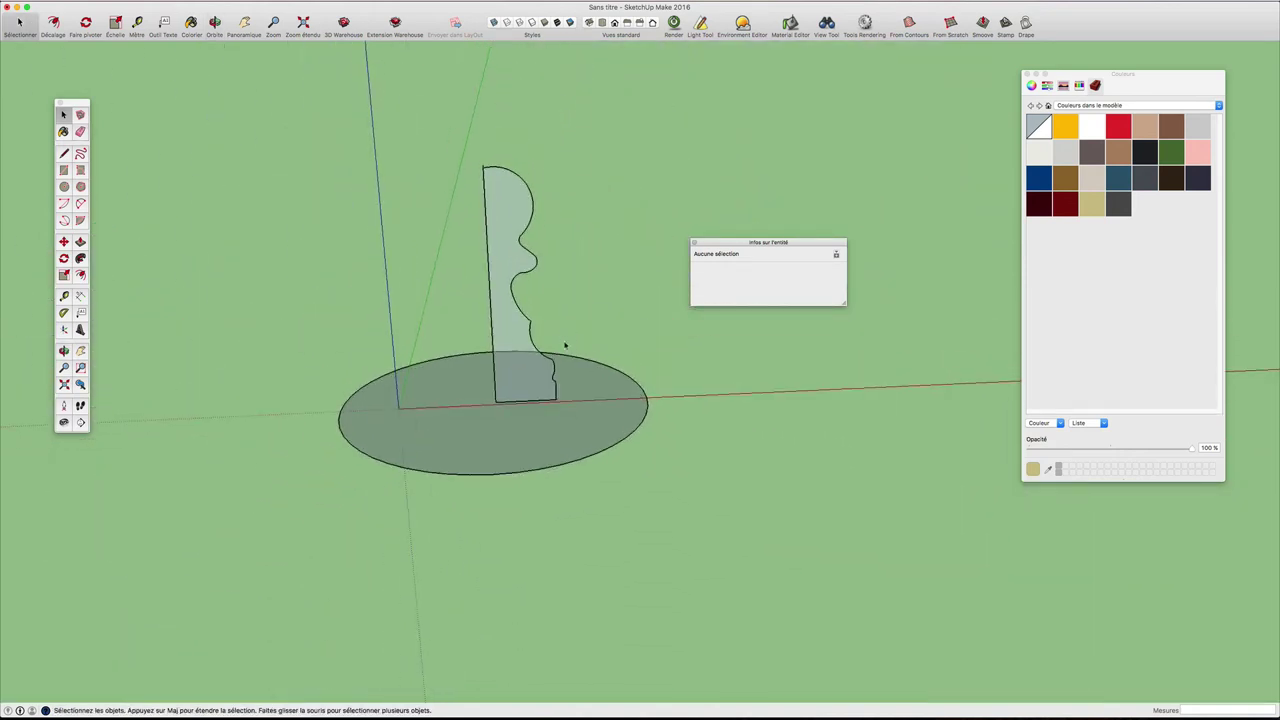
{"action": "scroll", "coordinate": [486, 194], "scroll_direction": "up", "scroll_amount": 3}
{"action": "scroll", "coordinate": [478, 162], "scroll_direction": "up", "scroll_amount": 3}
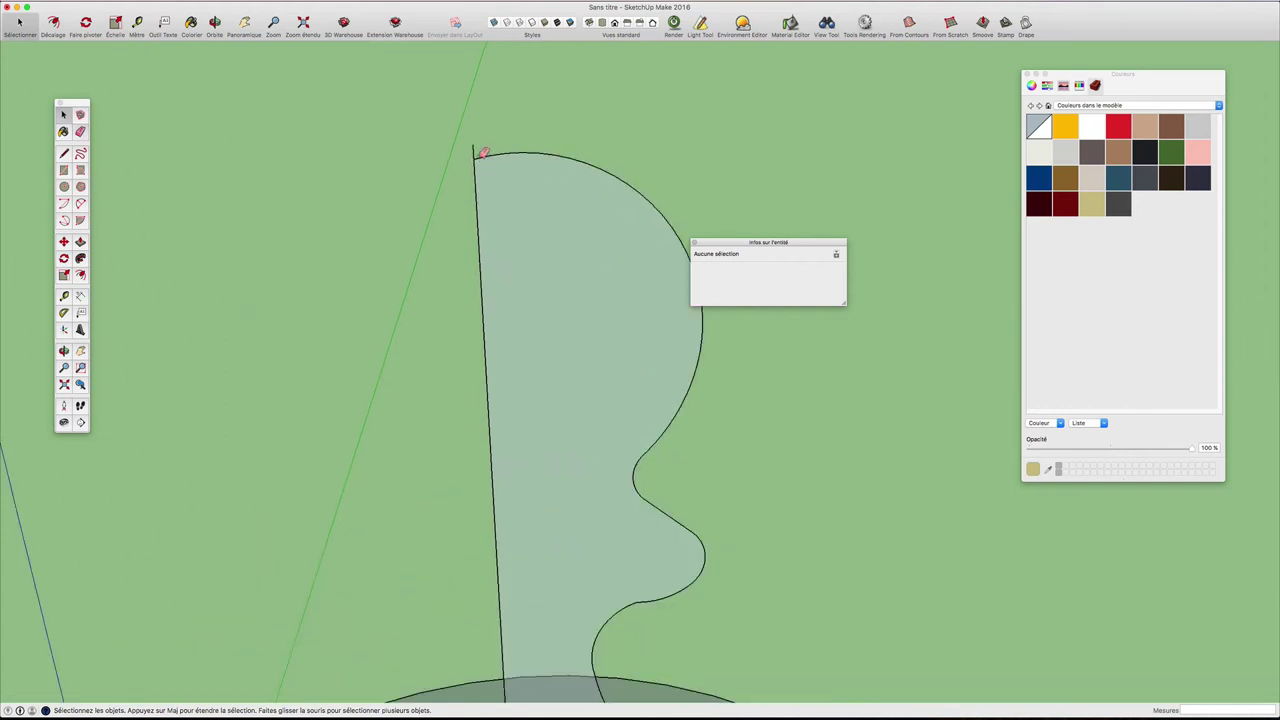
{"action": "key", "text": "e"}
{"action": "scroll", "coordinate": [494, 138], "scroll_direction": "down", "scroll_amount": 2}
{"action": "scroll", "coordinate": [494, 141], "scroll_direction": "down", "scroll_amount": 3}
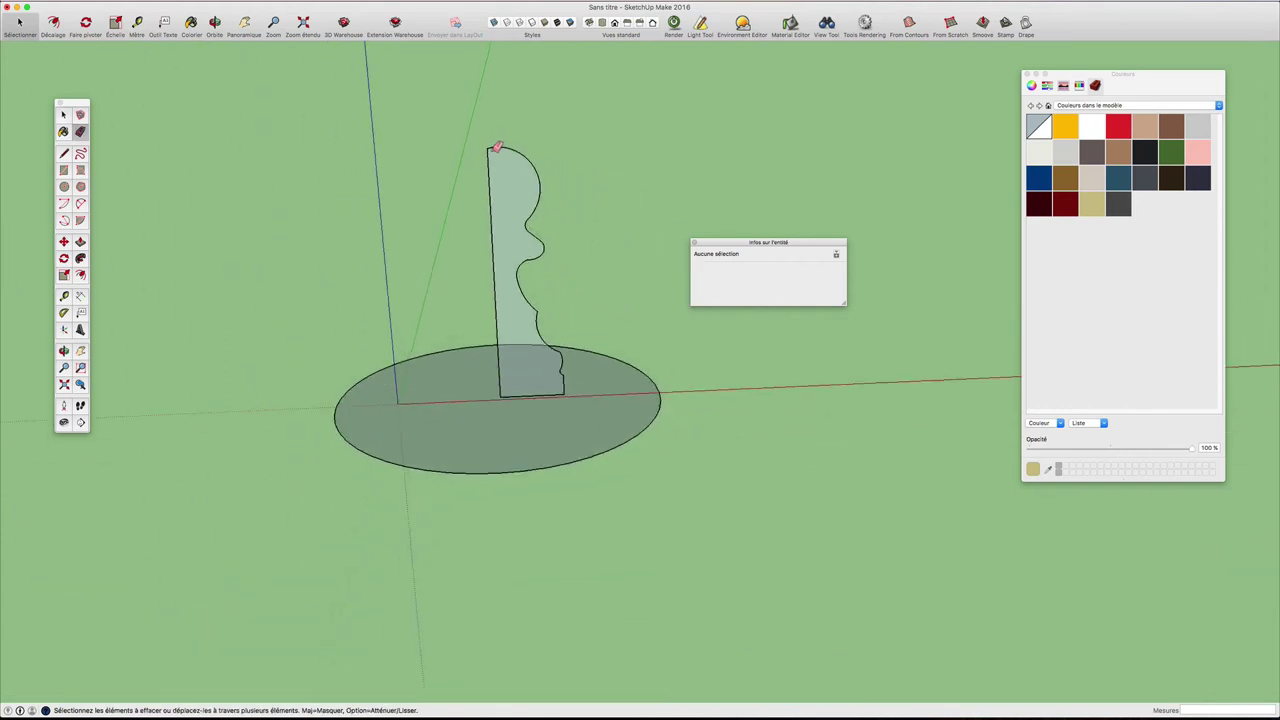
{"action": "key", "text": "space"}
{"action": "left_click", "coordinate": [494, 423]}
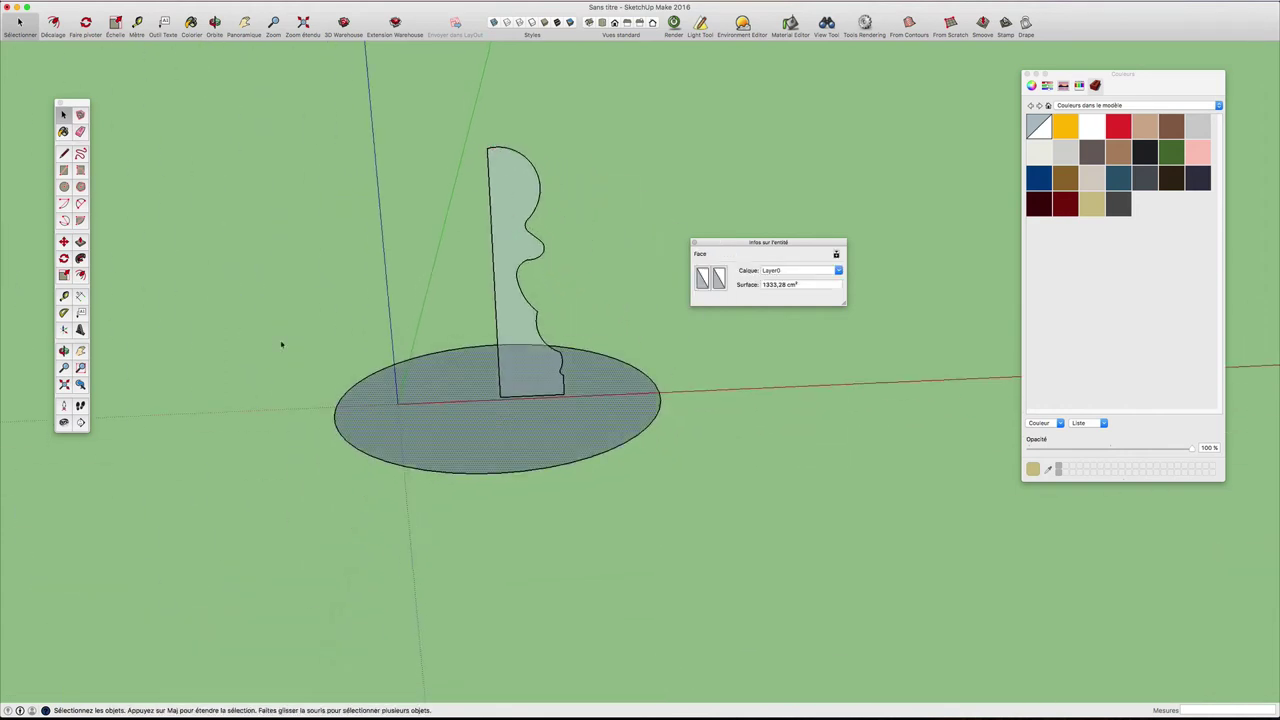
- Sweep the profile face around the disk with Follow Me and turn off X-ray
{"action": "left_click", "coordinate": [80, 258]}
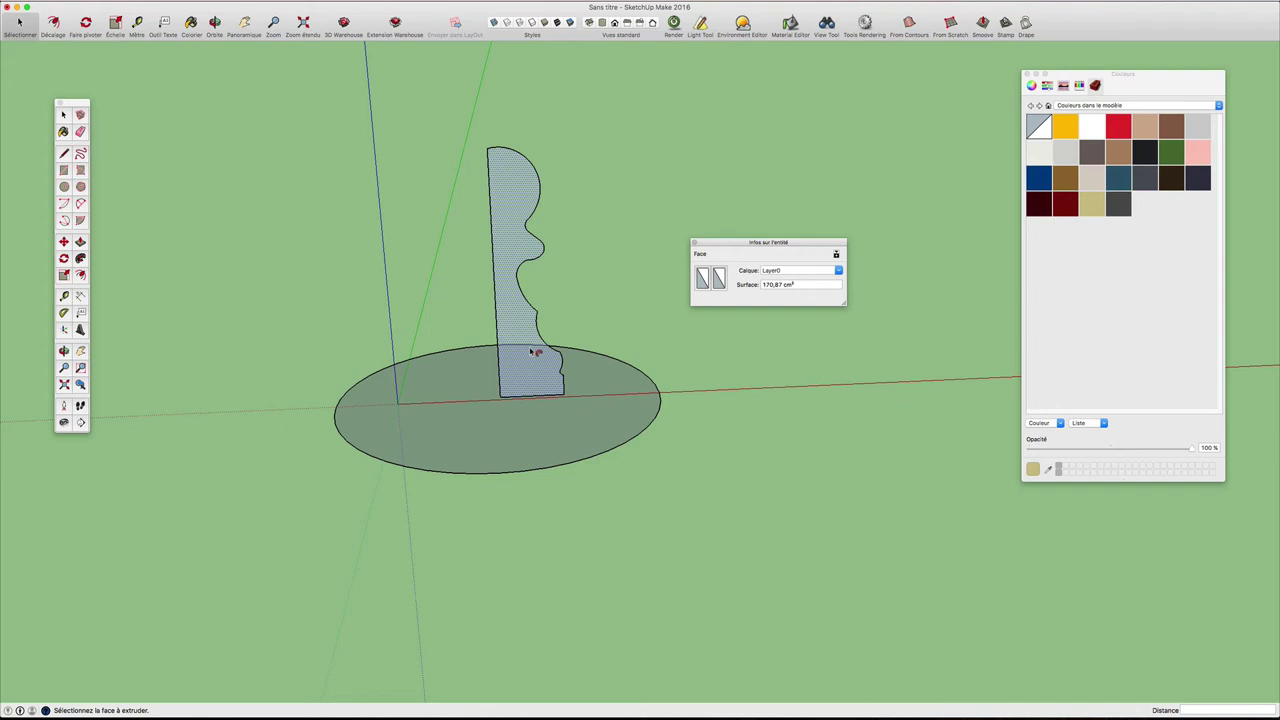
{"action": "left_click", "coordinate": [535, 352]}
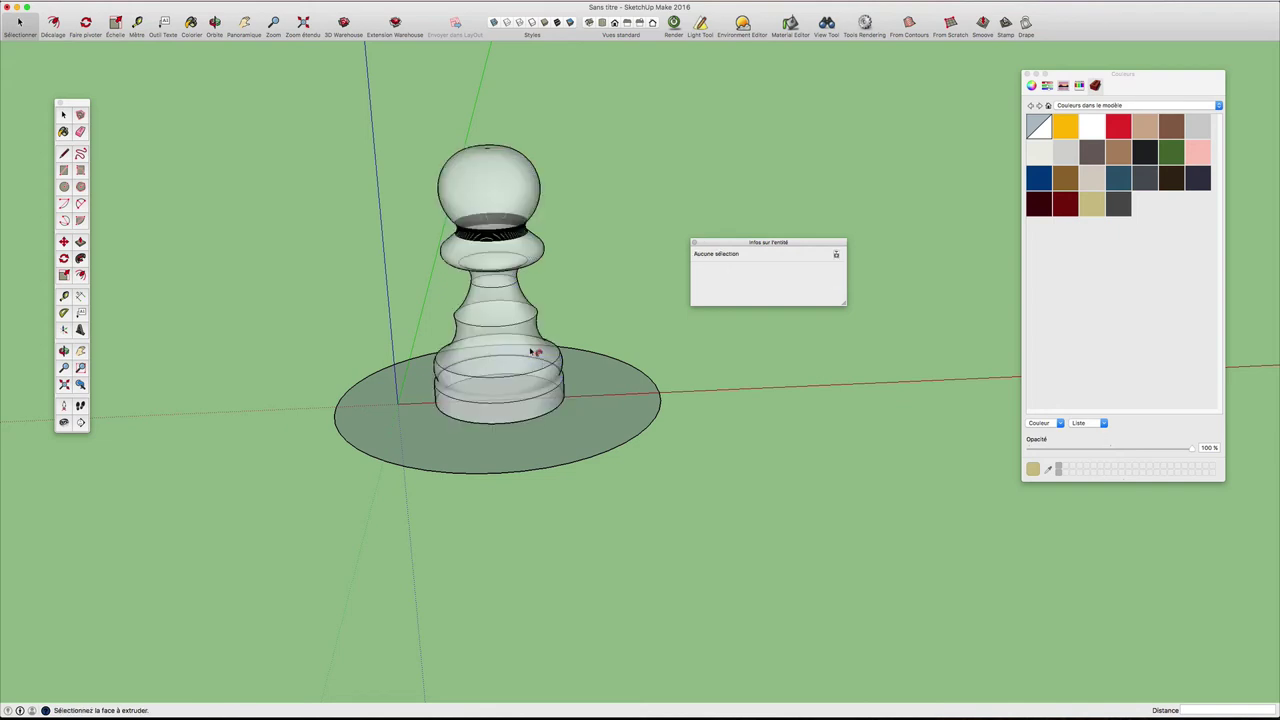
{"action": "left_click", "coordinate": [496, 22]}
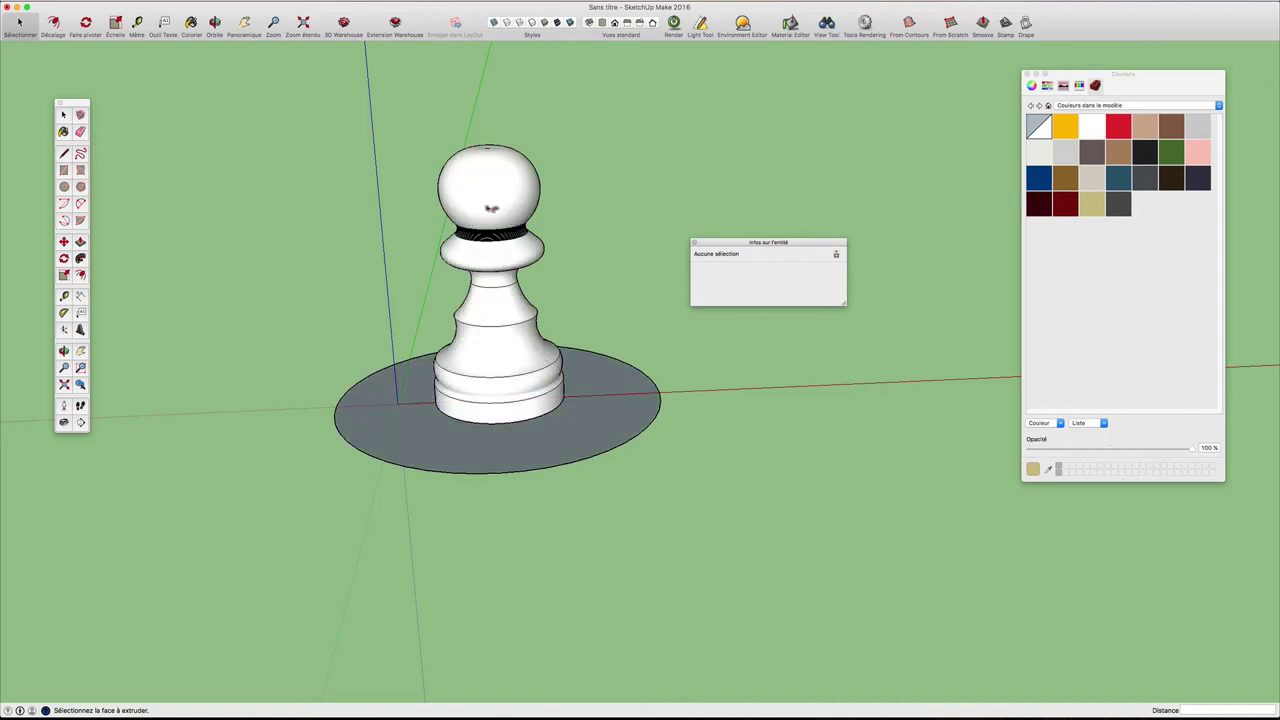
{"action": "mouse_move", "coordinate": [491, 208]}
{"action": "middle_mouse_down"}
{"action": "mouse_move", "coordinate": [541, 182]}
{"action": "mouse_move", "coordinate": [537, 237]}
{"action": "middle_mouse_up"}
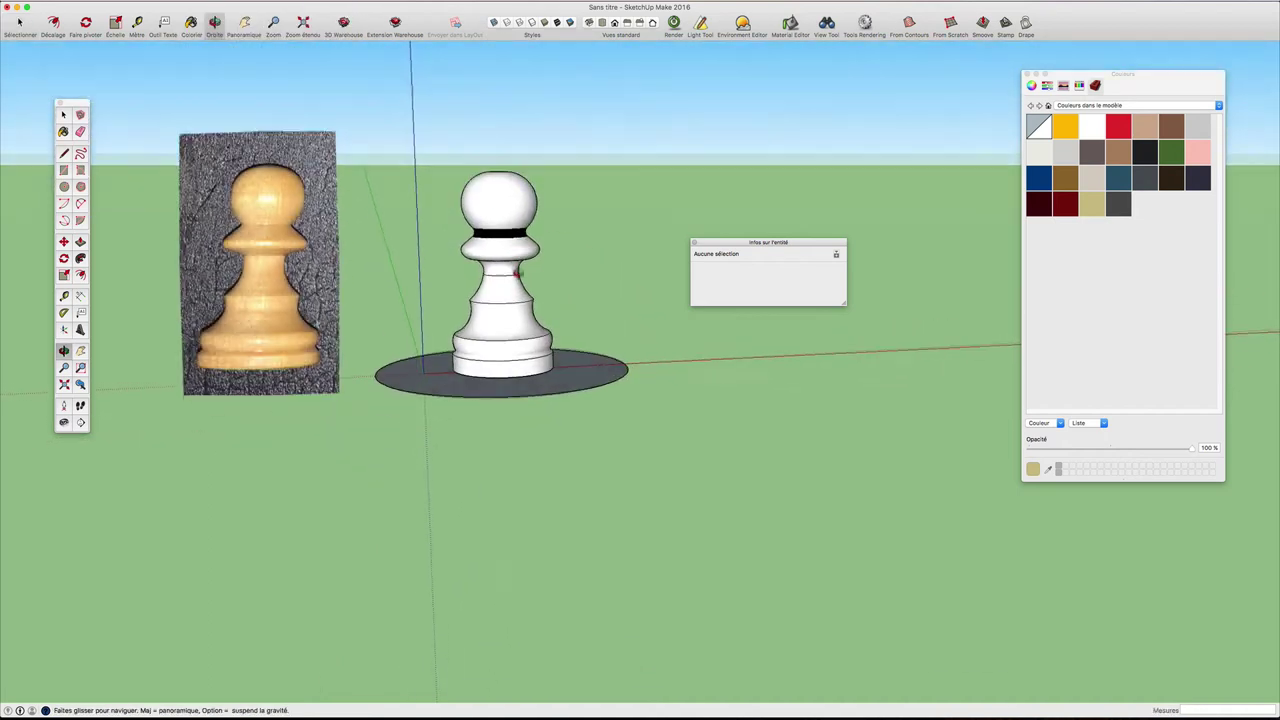
{"action": "mouse_move", "coordinate": [518, 272]}
{"action": "middle_mouse_down"}
{"action": "mouse_move", "coordinate": [470, 263]}
{"action": "mouse_move", "coordinate": [550, 275]}
{"action": "middle_mouse_up"}
{"action": "key", "text": "p"}
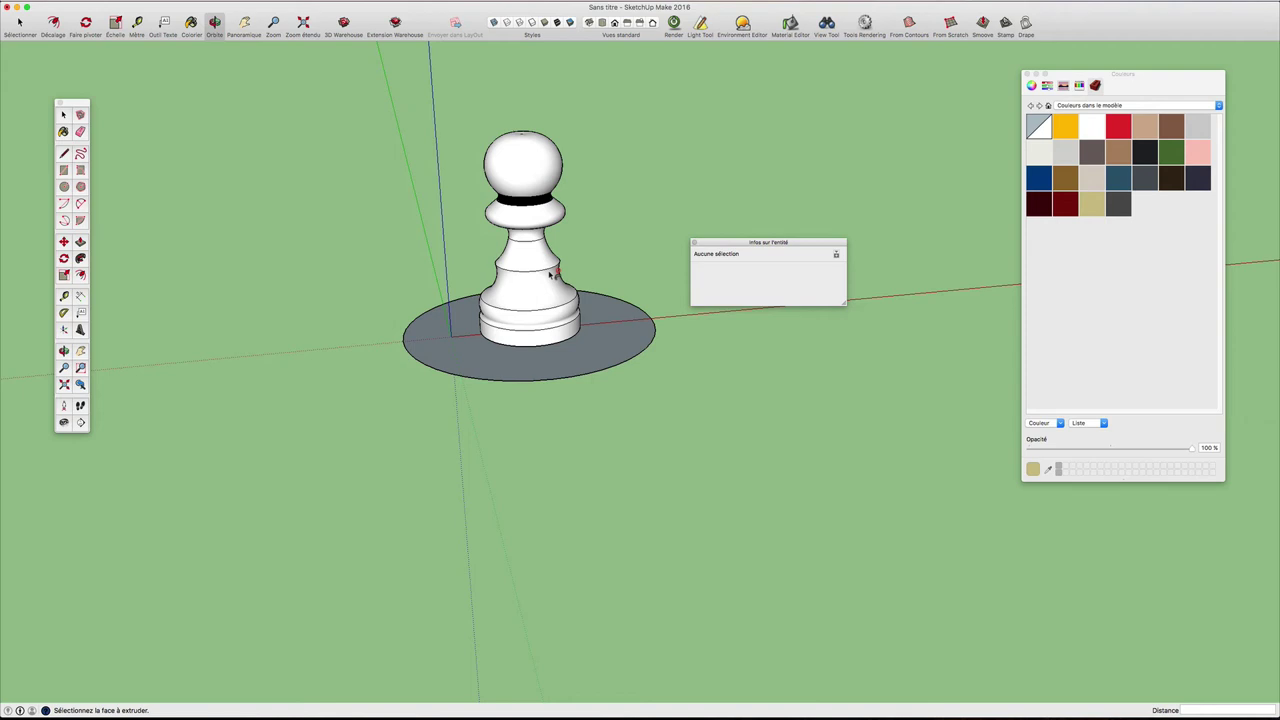
{"action": "middle_click_drag", "start_coordinate": [550, 272], "coordinate": [525, 318]}
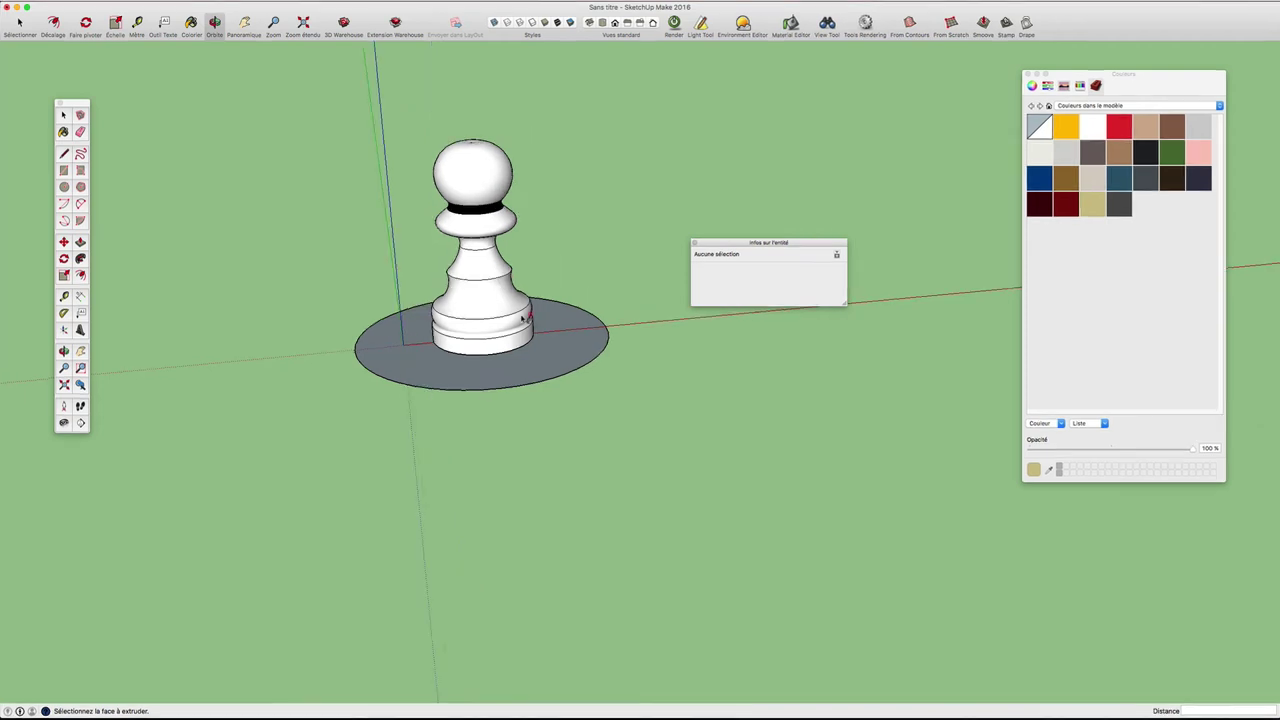
{"action": "key", "text": "space"}
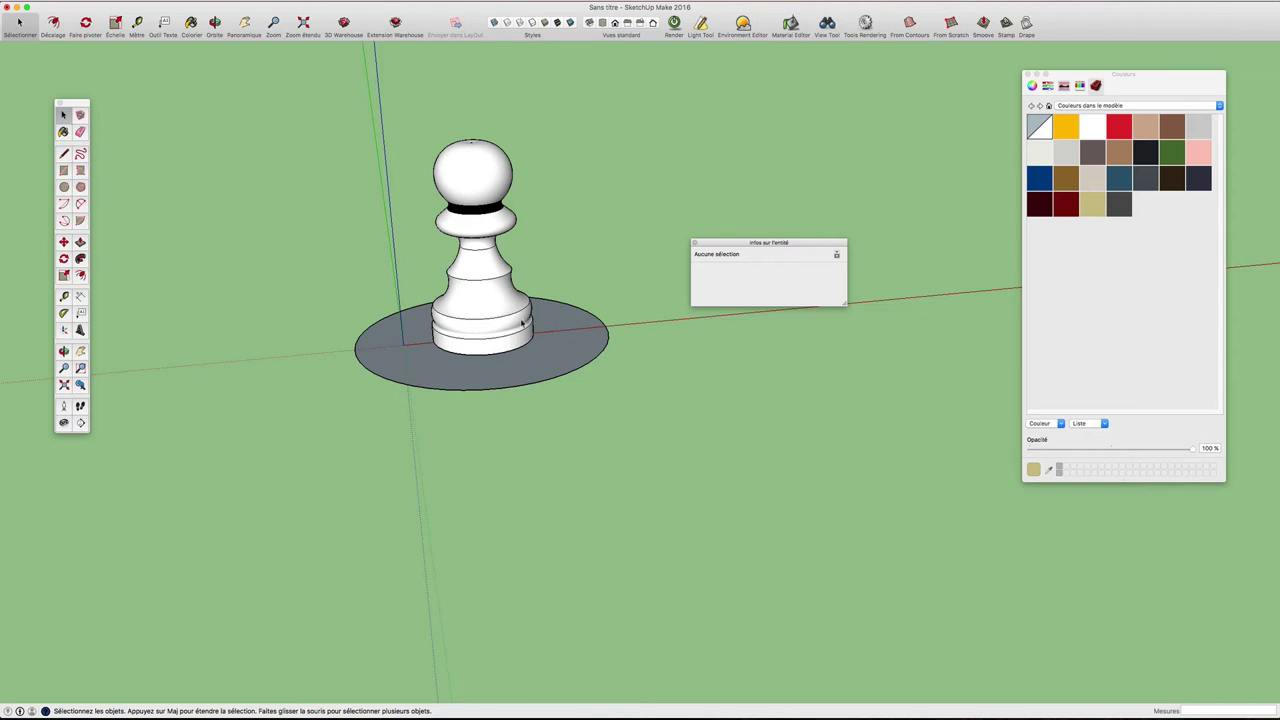
{"action": "middle_click_drag", "start_coordinate": [544, 333], "coordinate": [563, 263]}
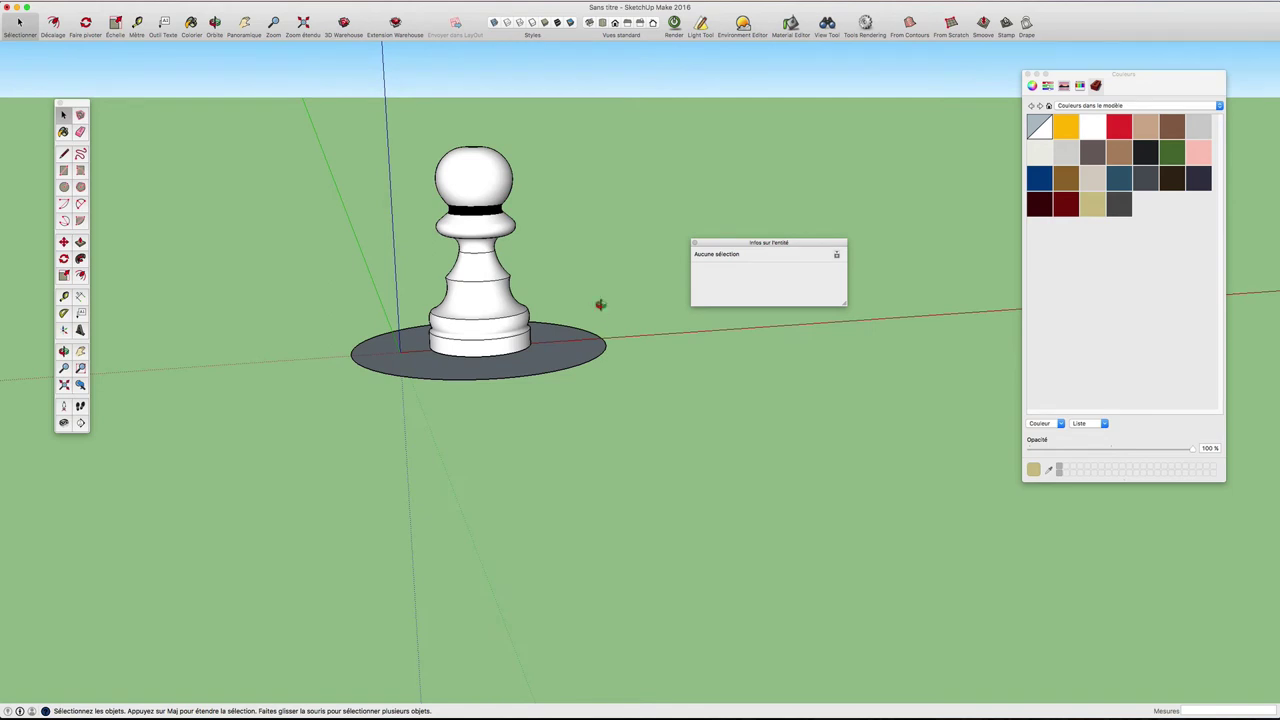
{"action": "mouse_move", "coordinate": [600, 306]}
{"action": "middle_mouse_down"}
{"action": "mouse_move", "coordinate": [556, 328]}
{"action": "mouse_move", "coordinate": [602, 306]}
{"action": "middle_mouse_up"}
{"action": "scroll", "coordinate": [593, 309], "scroll_direction": "down", "scroll_amount": 3}
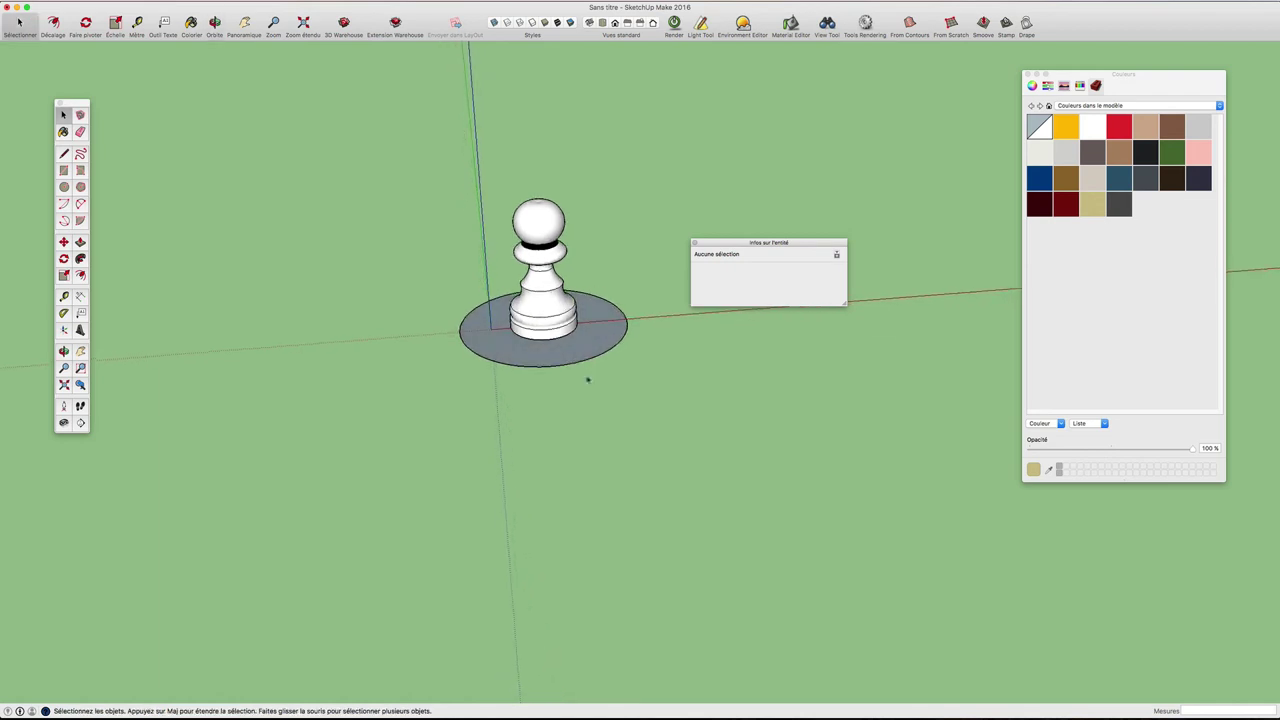
{"action": "scroll", "coordinate": [580, 340], "scroll_direction": "up", "scroll_amount": 5}
- Erase the grey base disk under the pawn
{"action": "key", "text": "o"}
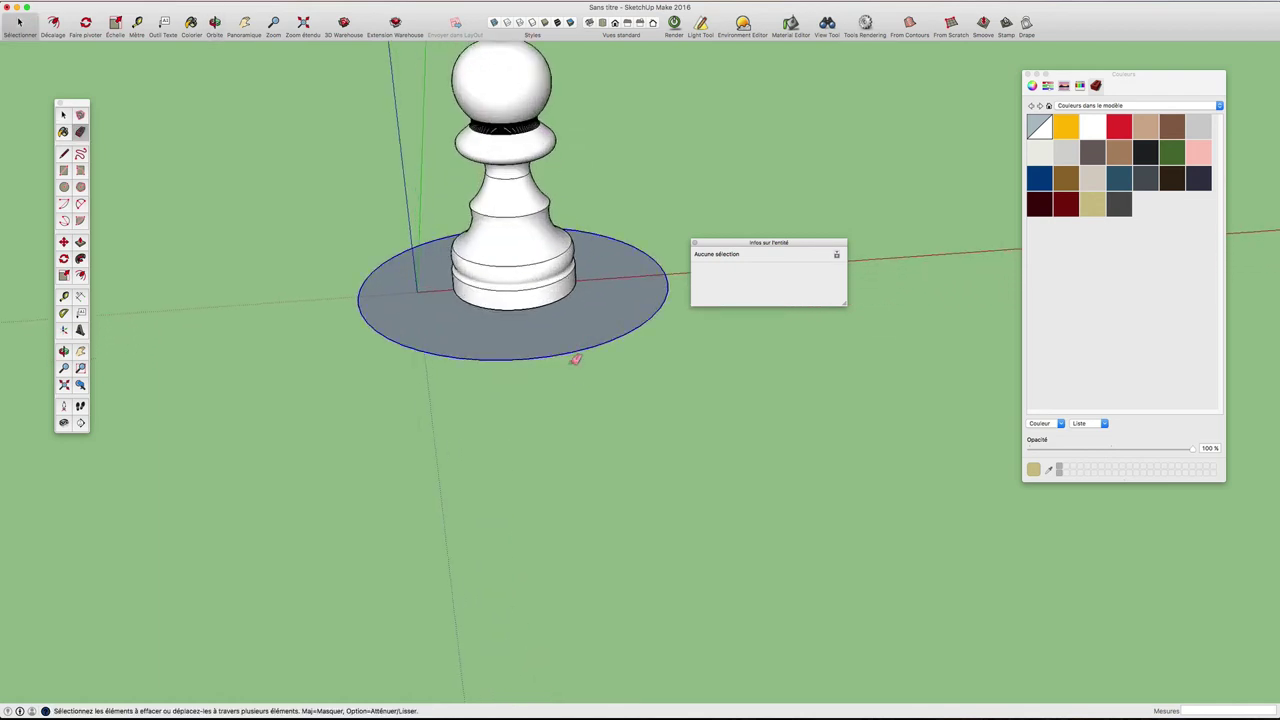
{"action": "scroll", "coordinate": [570, 340], "scroll_direction": "down", "scroll_amount": 5}
{"action": "left_click_drag", "start_coordinate": [553, 303], "coordinate": [540, 288]}
- Select the entire pawn and combine it into a single group
{"action": "key", "text": "space"}
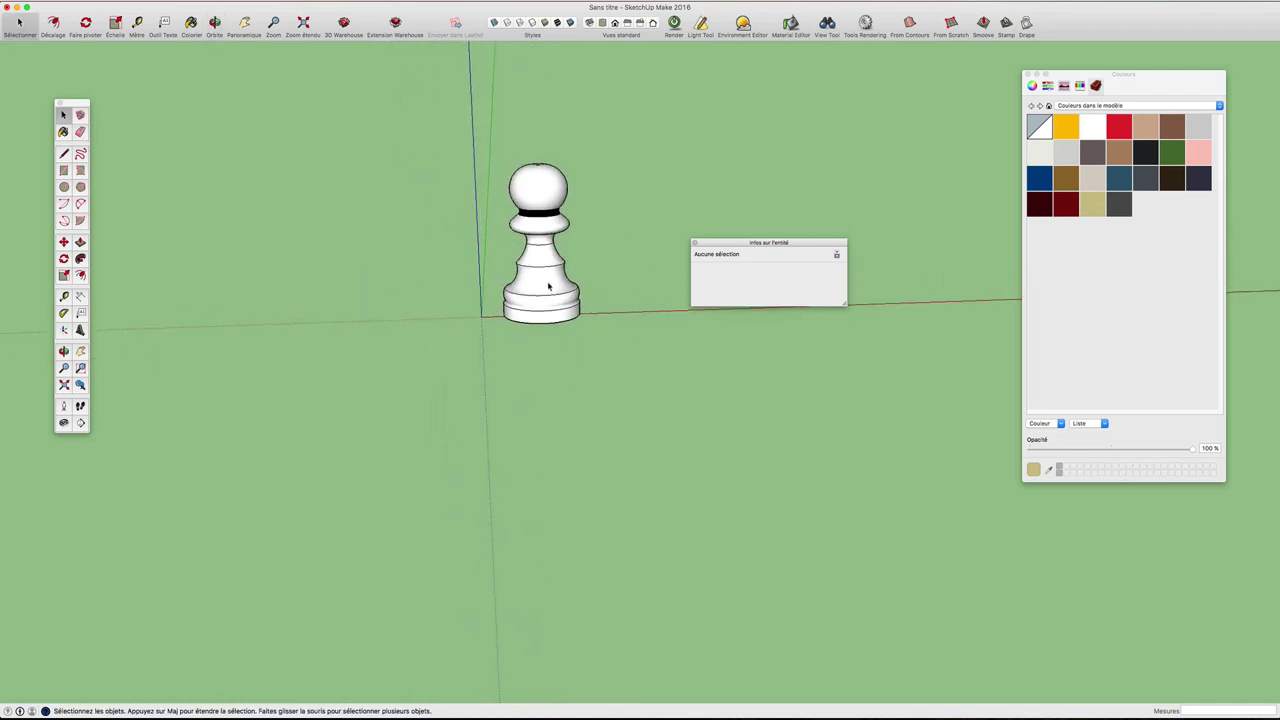
{"action": "triple_click", "coordinate": [540, 286]}
{"action": "right_click", "coordinate": [548, 286]}
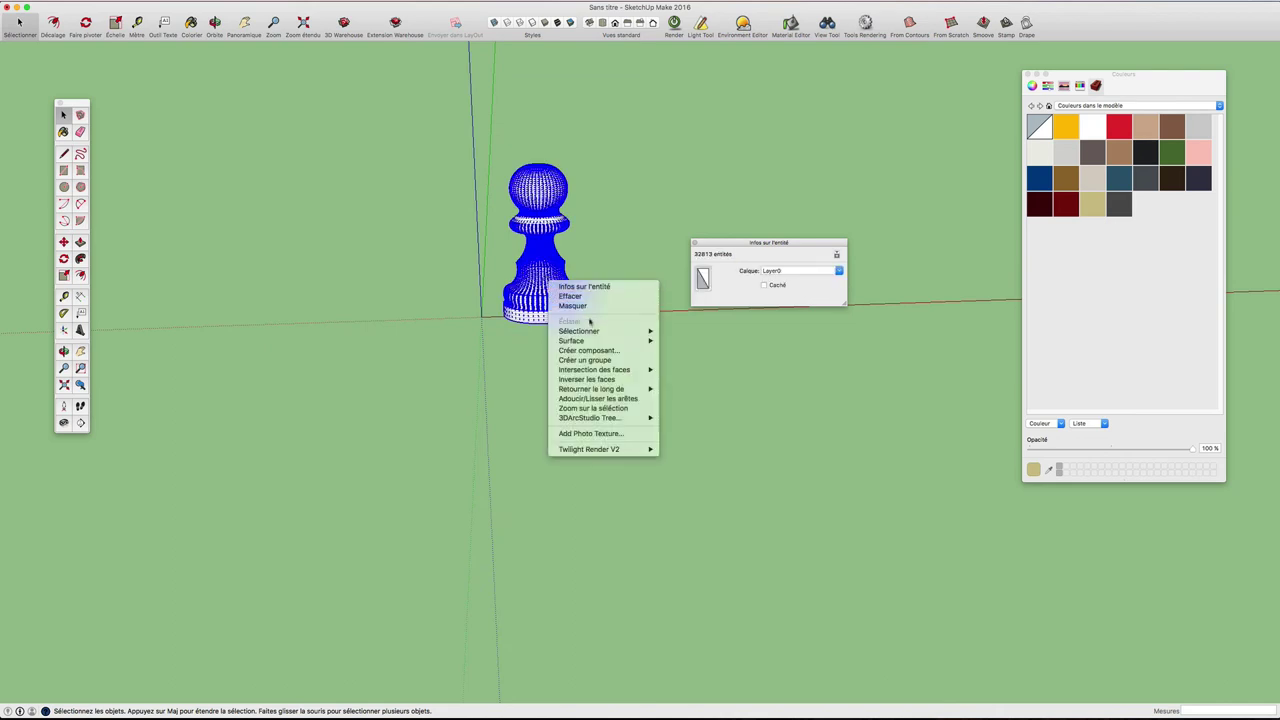
{"action": "left_click", "coordinate": [577, 287]}
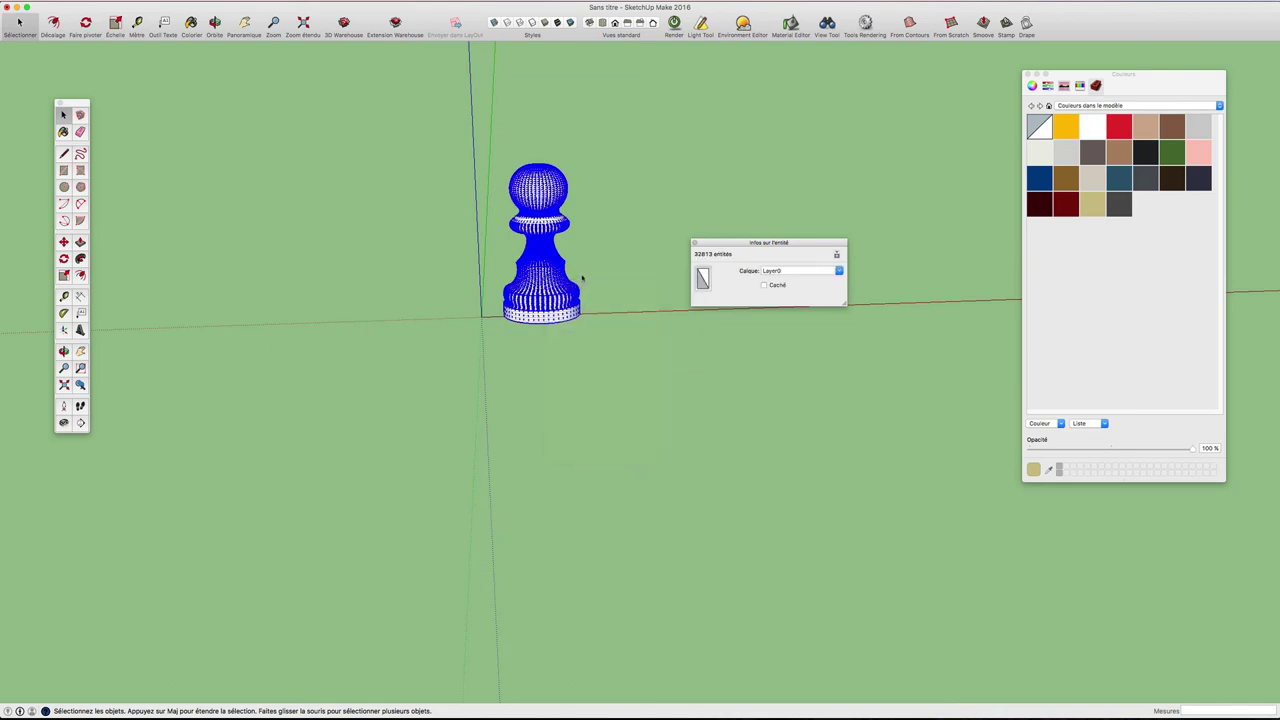
{"action": "left_click", "coordinate": [694, 242]}
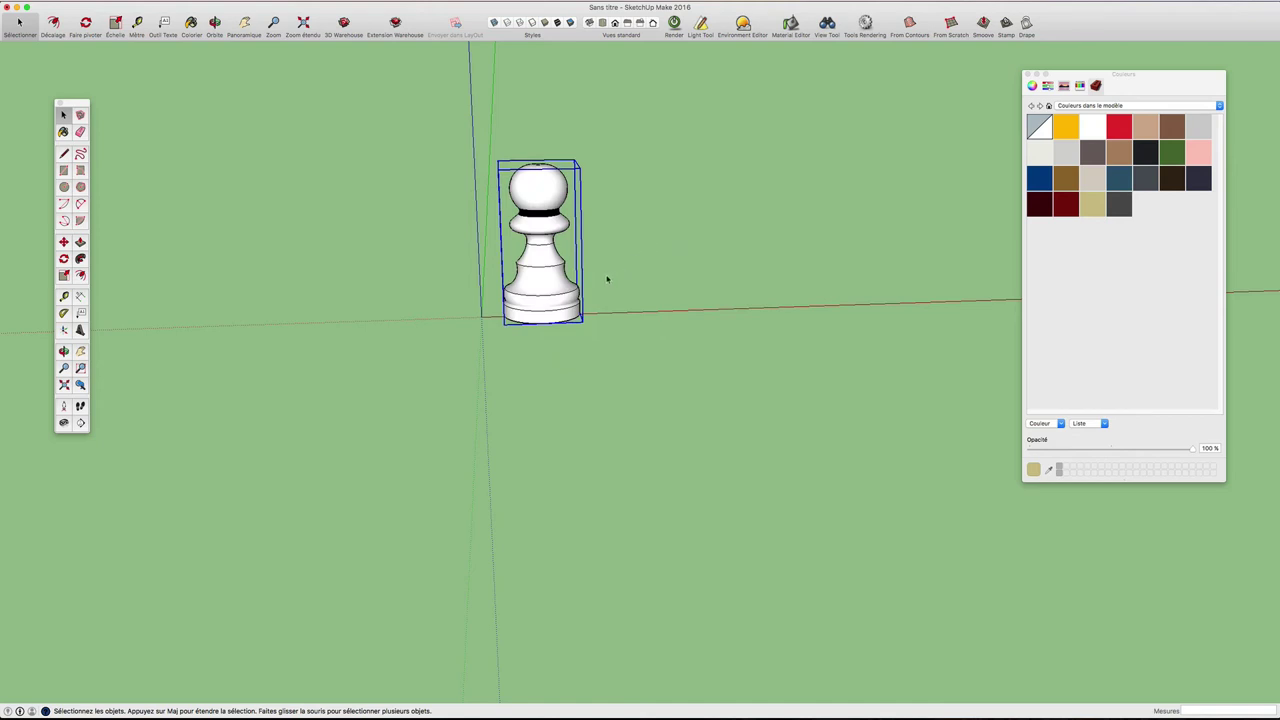
- Measure the pawn from base to top and resize the whole model so it is 3,2 cm tall
{"action": "key", "text": "t"}
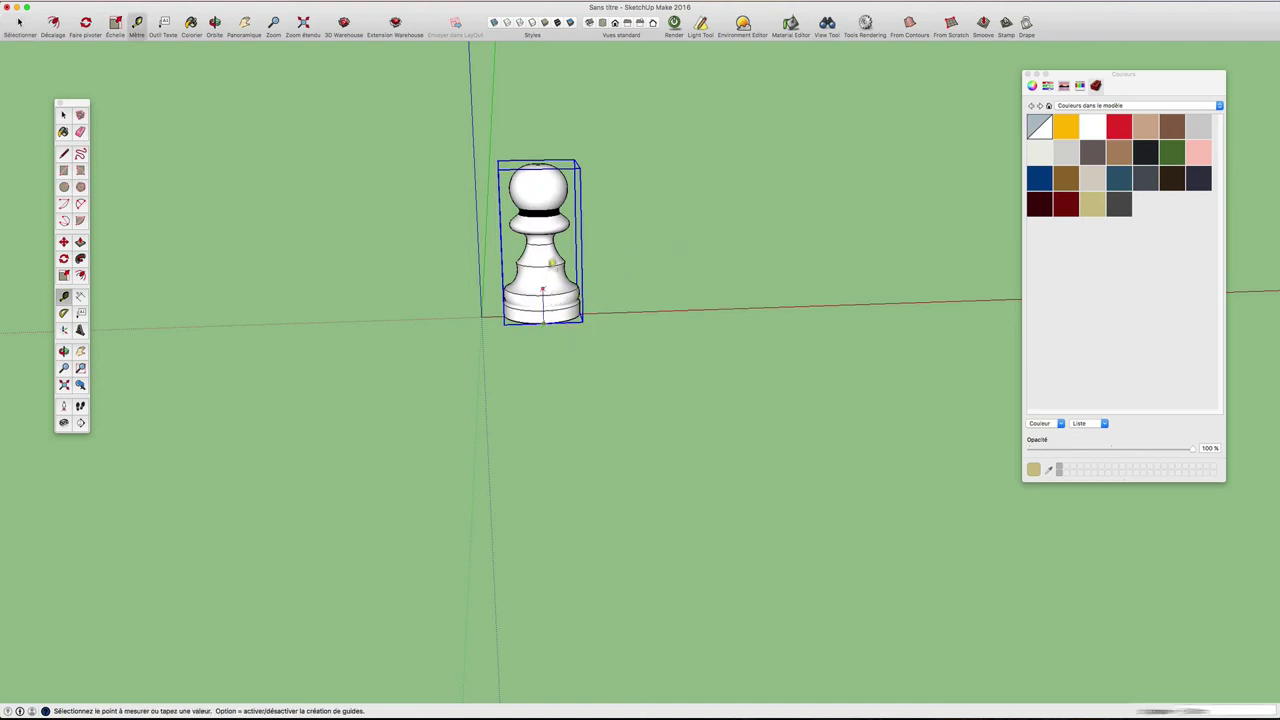
{"action": "left_click", "coordinate": [542, 320]}
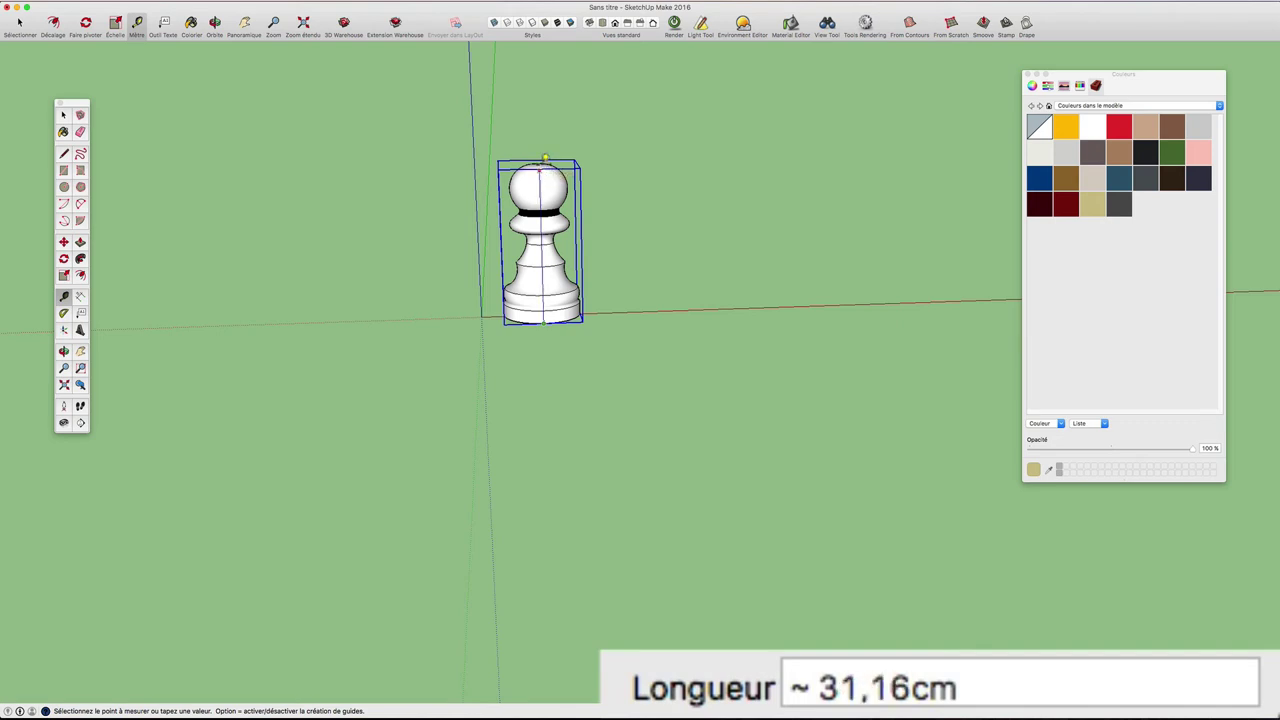
{"action": "left_click", "coordinate": [541, 170]}
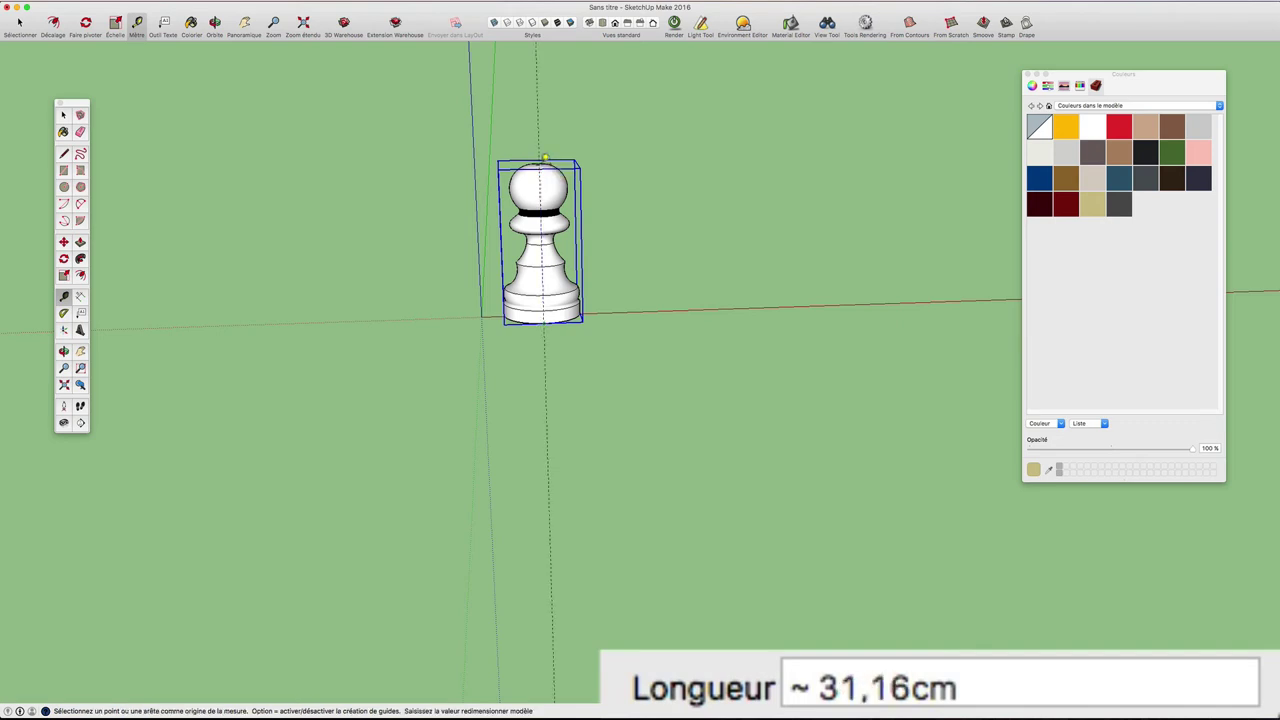
{"action": "left_click", "coordinate": [1020, 687]}
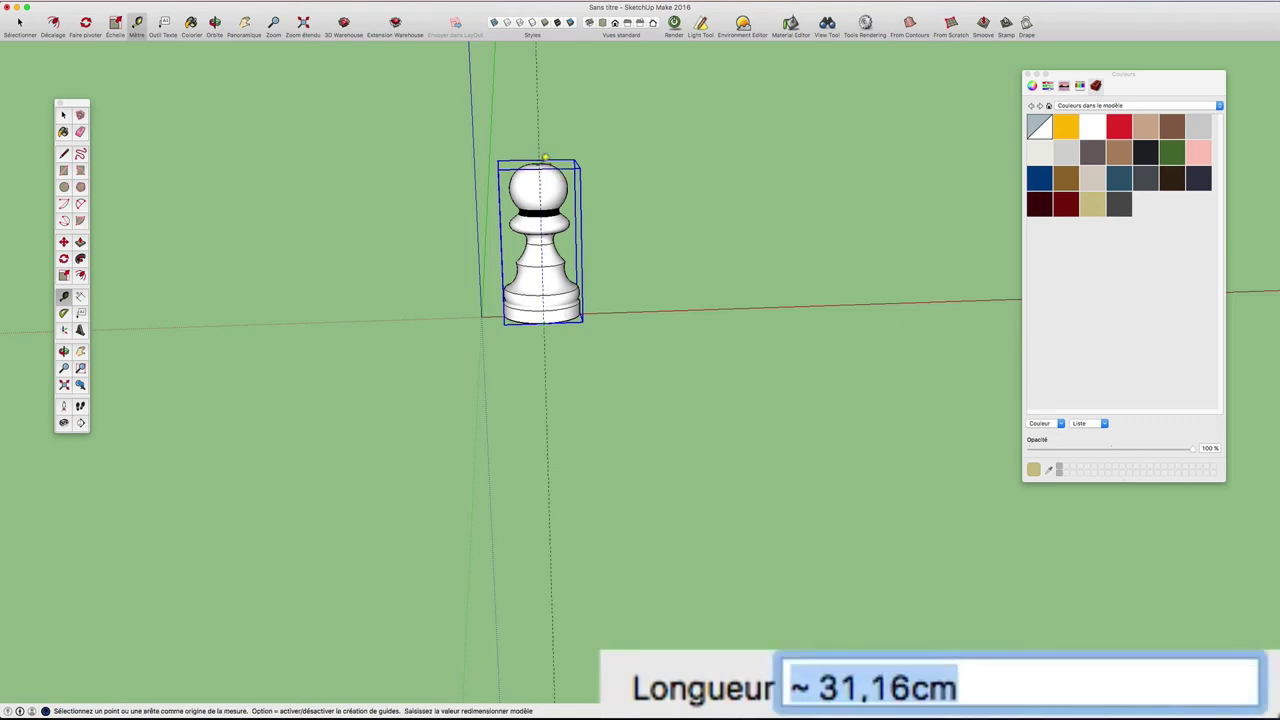
{"action": "type", "text": "3,2"}
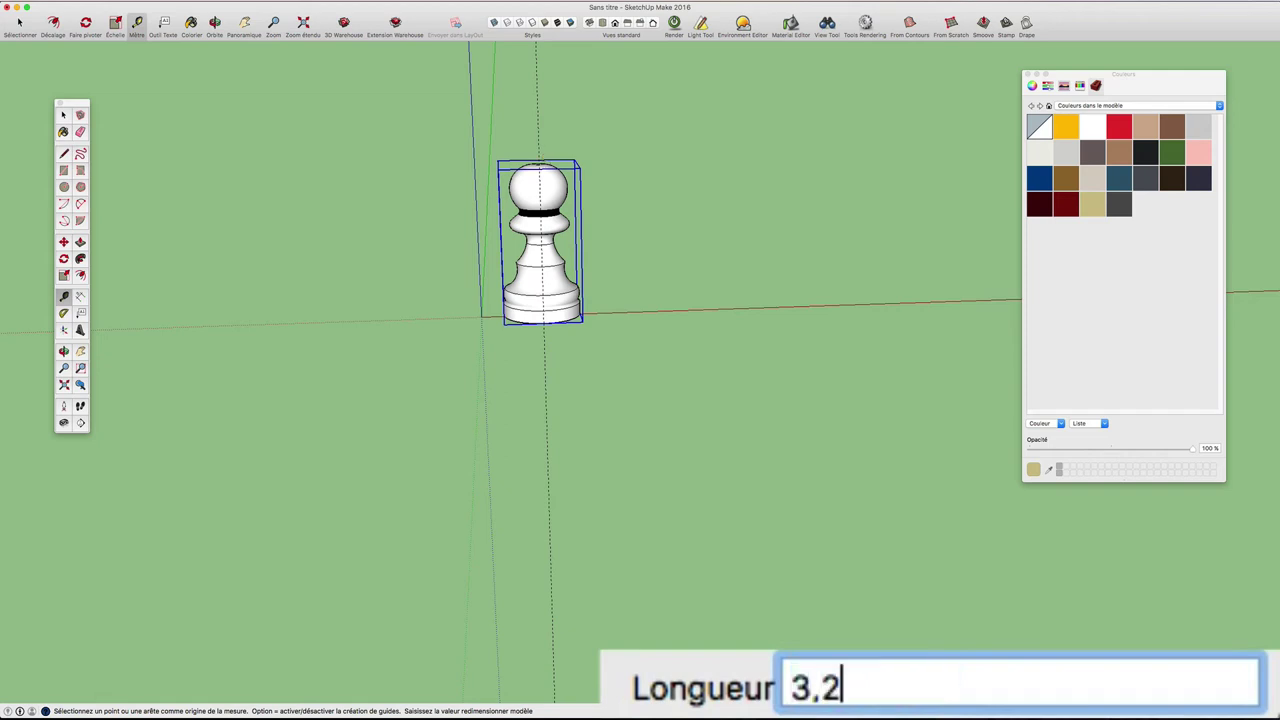
{"action": "key", "text": "Return"}
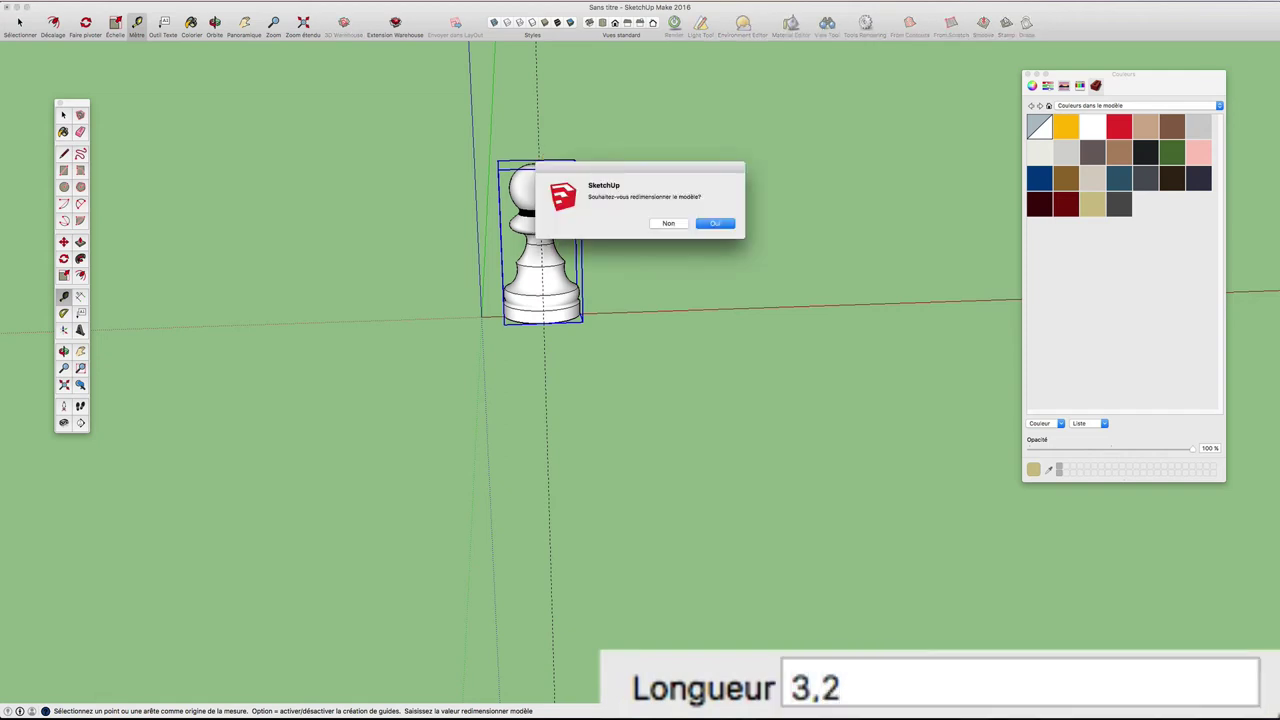
{"action": "left_click", "coordinate": [716, 224]}
{"action": "scroll", "coordinate": [486, 310], "scroll_direction": "up", "scroll_amount": 2}
{"action": "scroll", "coordinate": [486, 310], "scroll_direction": "up", "scroll_amount": 3}
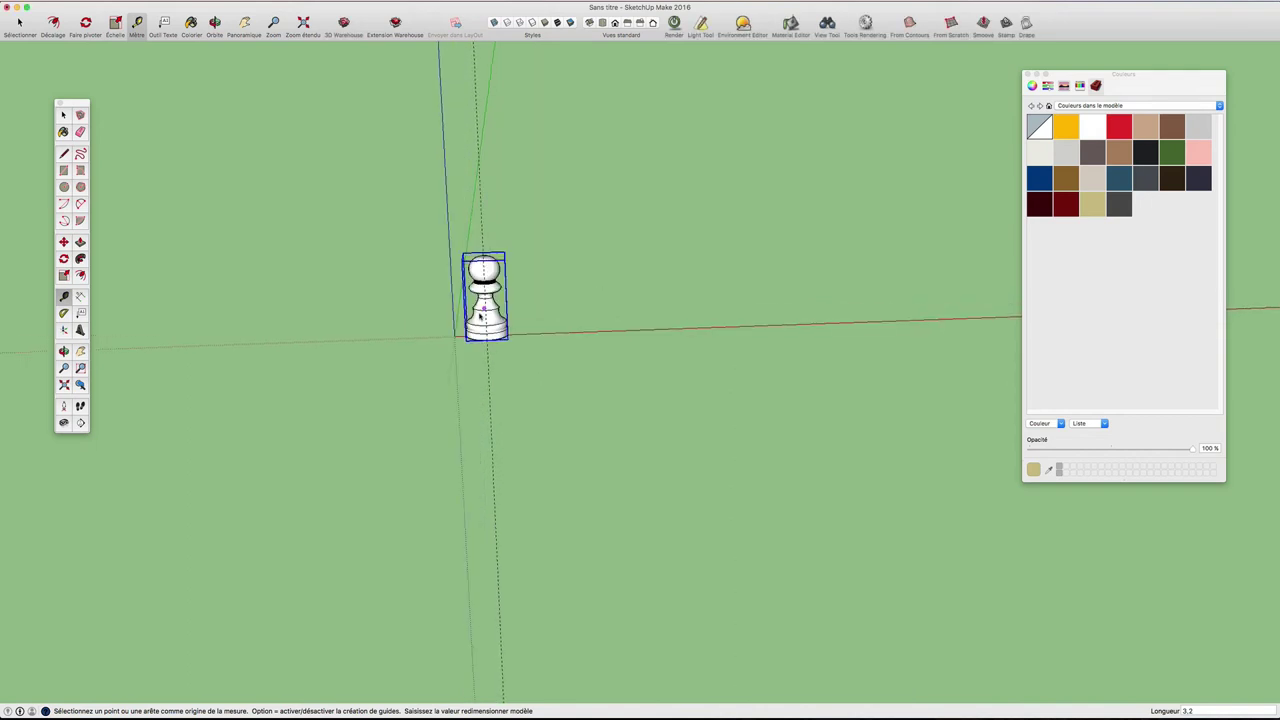
{"action": "scroll", "coordinate": [484, 314], "scroll_direction": "up", "scroll_amount": 4}
- In Soften Edges, enable soften coplanar faces and set the angle to 45°
{"action": "key", "text": "space"}
{"action": "left_click", "coordinate": [555, 294]}
{"action": "mouse_move", "coordinate": [543, 294]}
{"action": "middle_mouse_down"}
{"action": "mouse_move", "coordinate": [597, 426]}
{"action": "mouse_move", "coordinate": [548, 257]}
{"action": "middle_mouse_up"}
{"action": "scroll", "coordinate": [500, 225], "scroll_direction": "up", "scroll_amount": 2}
{"action": "left_click", "coordinate": [499, 228]}
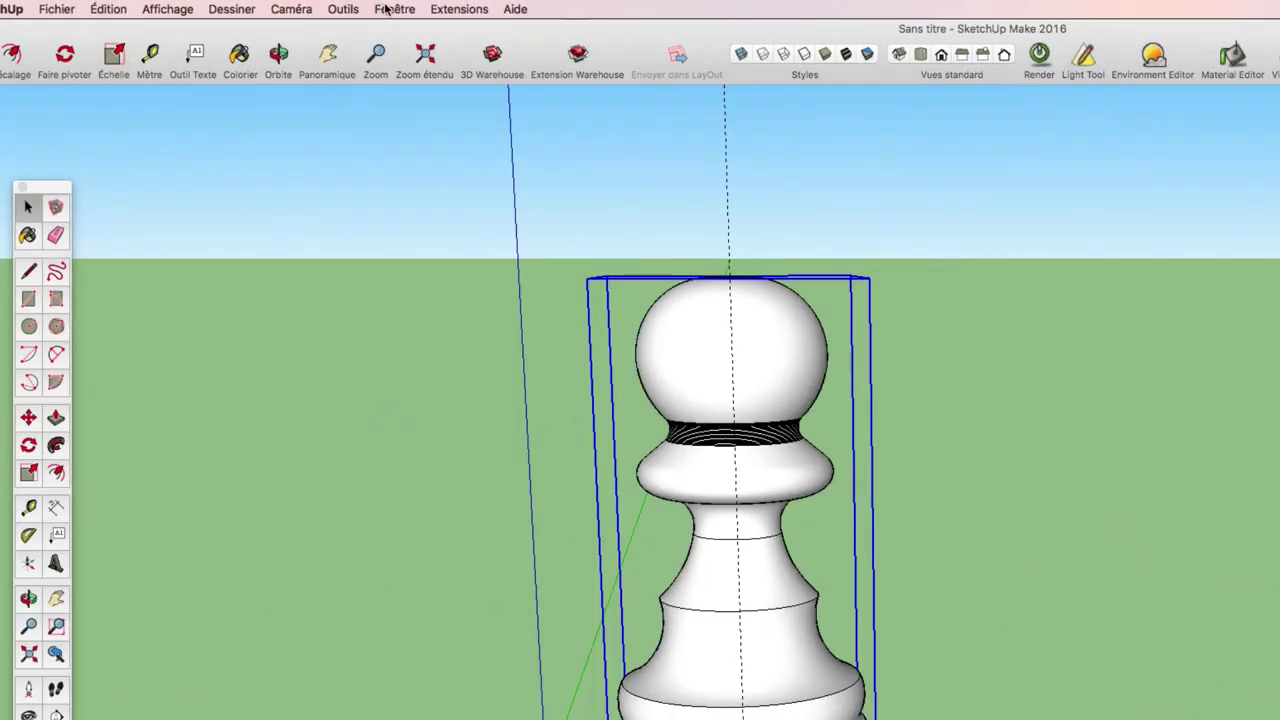
{"action": "left_click", "coordinate": [392, 9]}
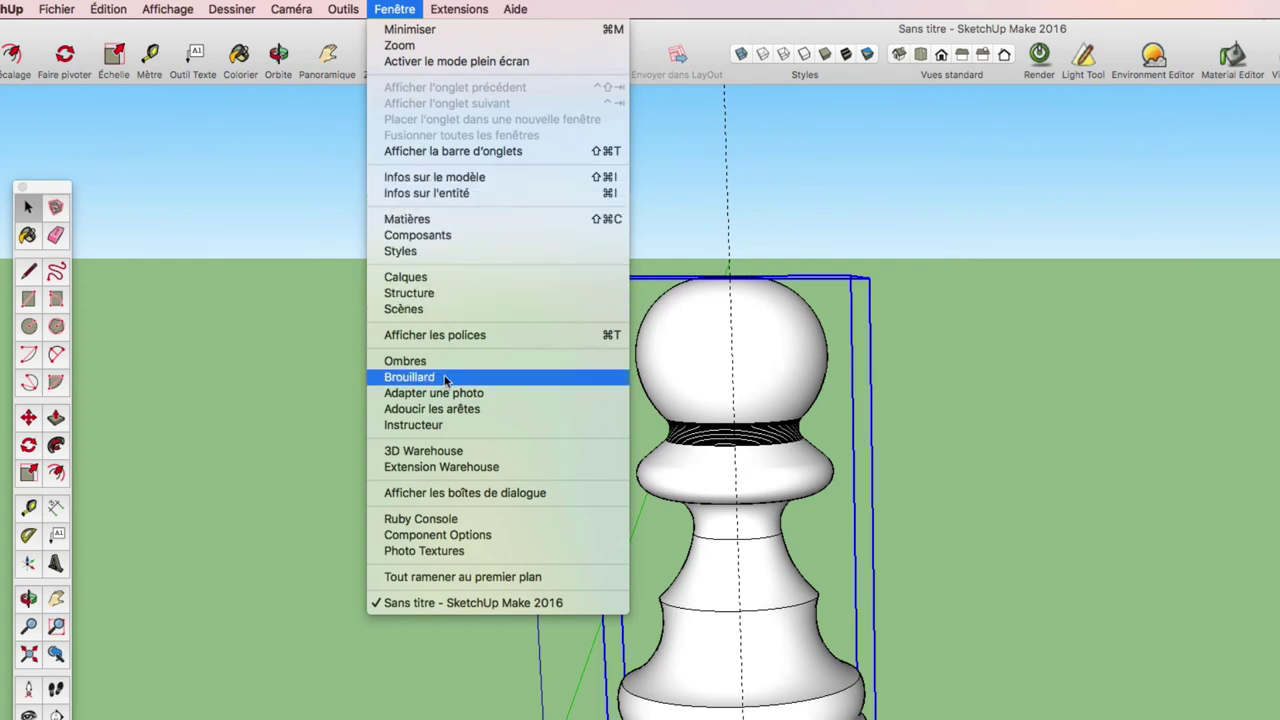
{"action": "left_click", "coordinate": [437, 408]}
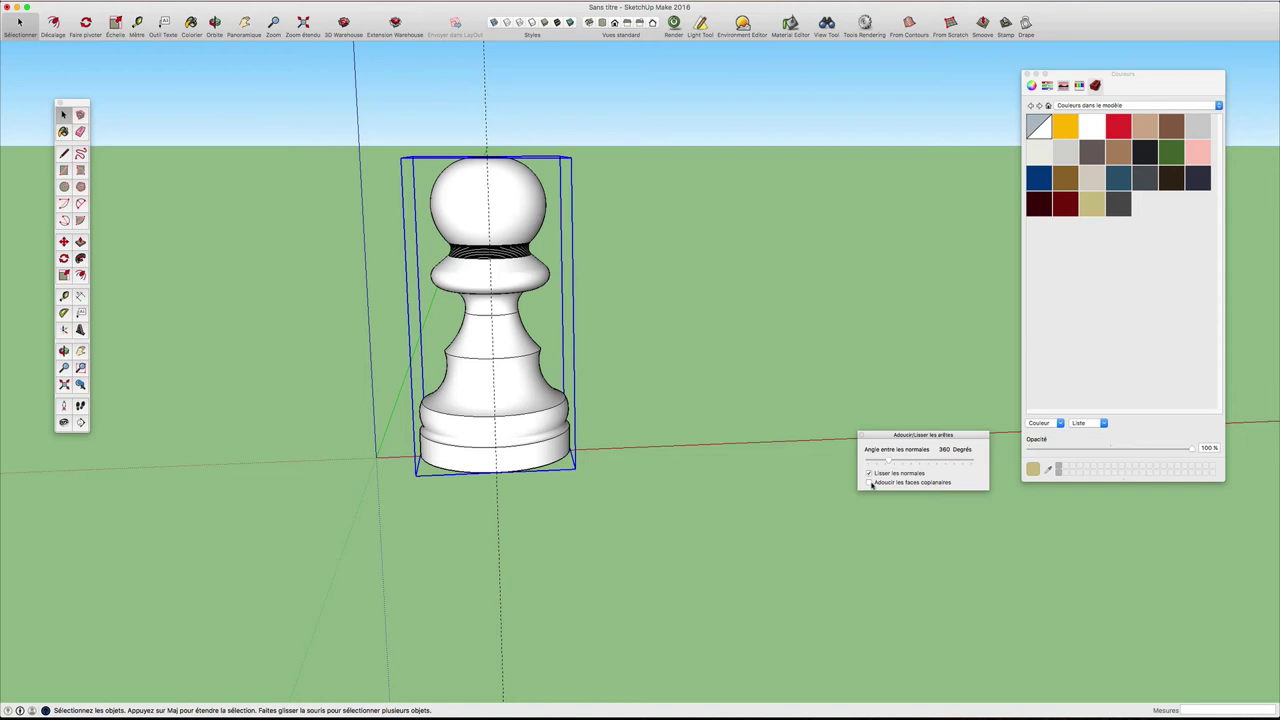
{"action": "left_click", "coordinate": [869, 483]}
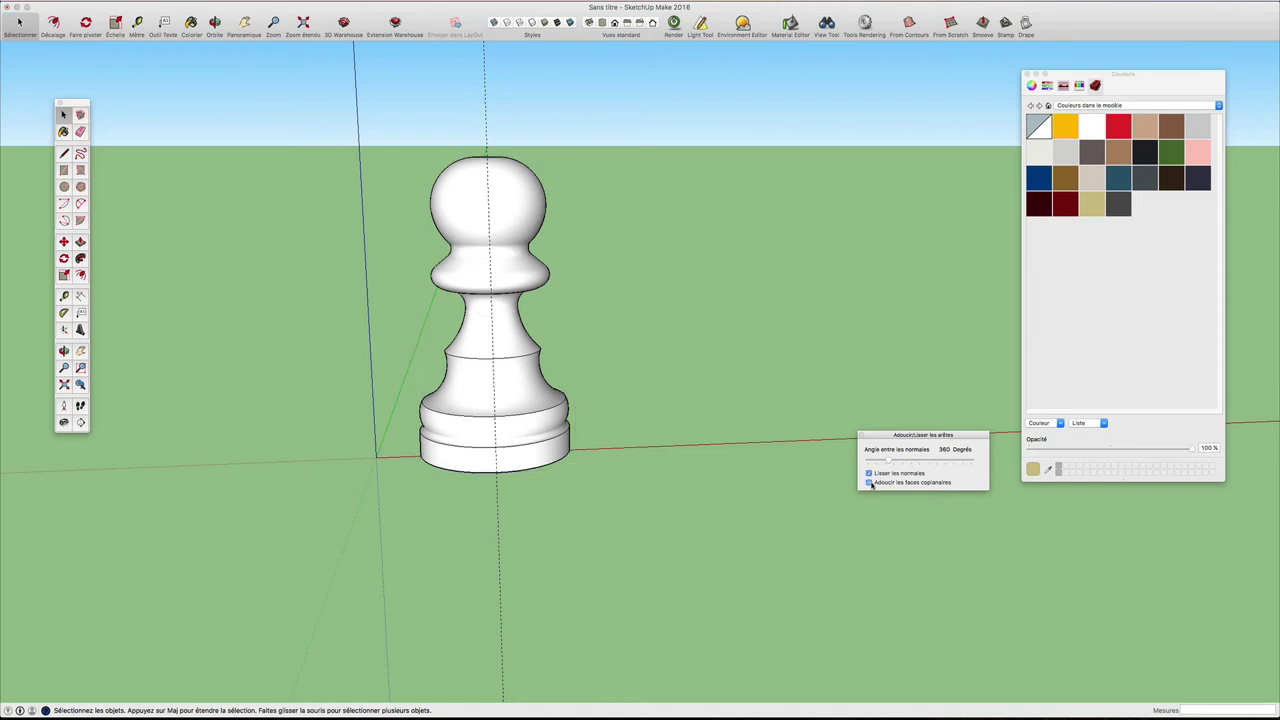
{"action": "middle_click_drag", "start_coordinate": [581, 278], "coordinate": [586, 300]}
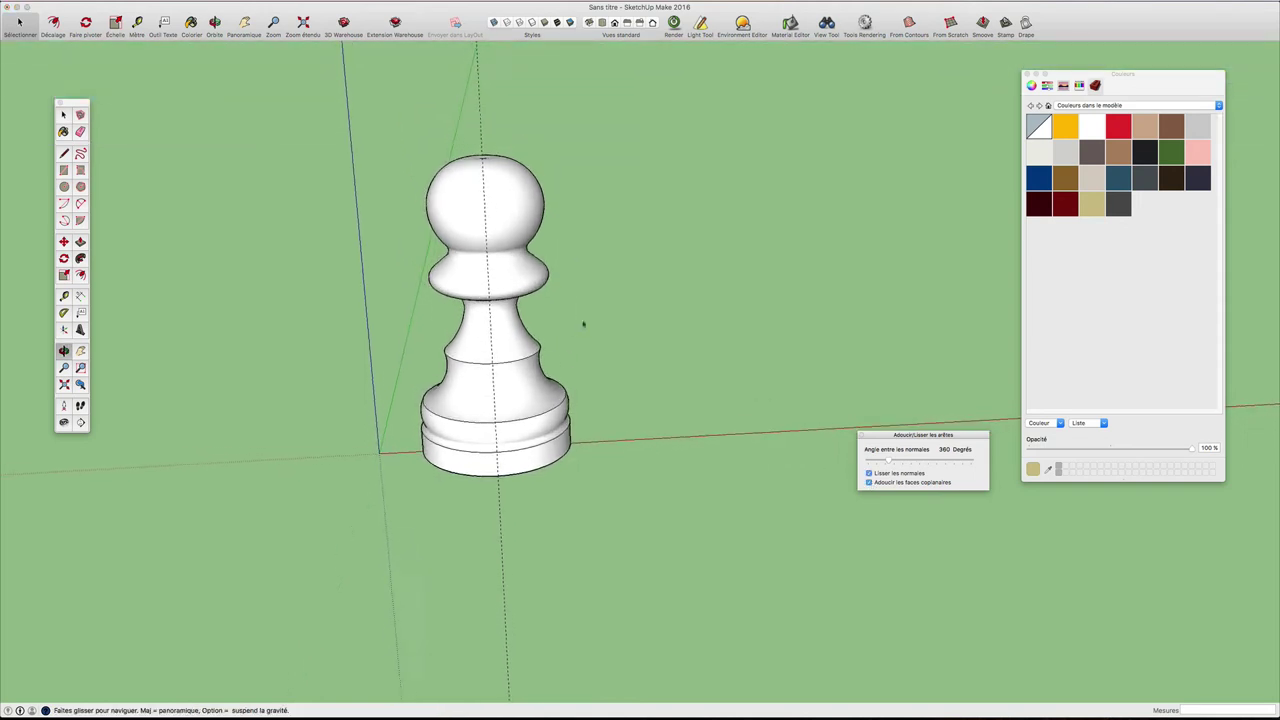
{"action": "left_click_drag", "start_coordinate": [898, 464], "coordinate": [896, 462]}
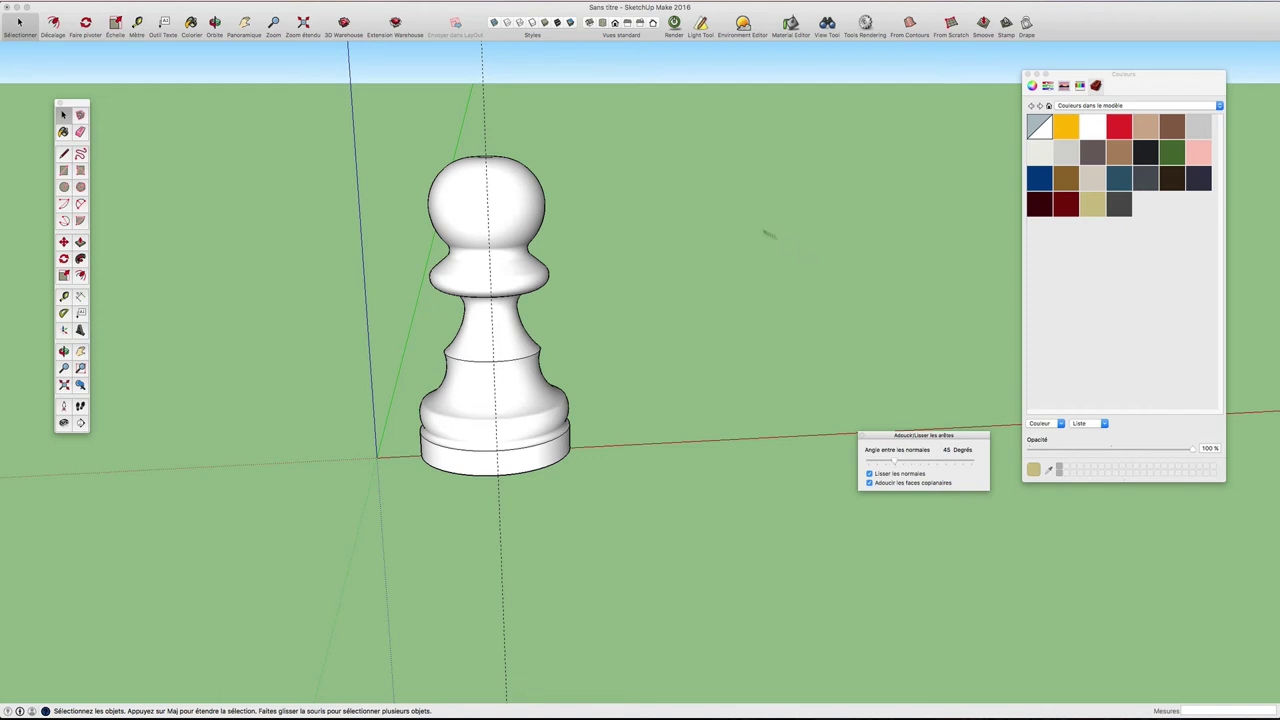
- Select all the pawn group's mesh edges to soften them, then deselect to check shading
{"action": "middle_click_drag", "start_coordinate": [766, 234], "coordinate": [736, 212]}
{"action": "scroll", "coordinate": [703, 291], "scroll_direction": "up", "scroll_amount": 1}
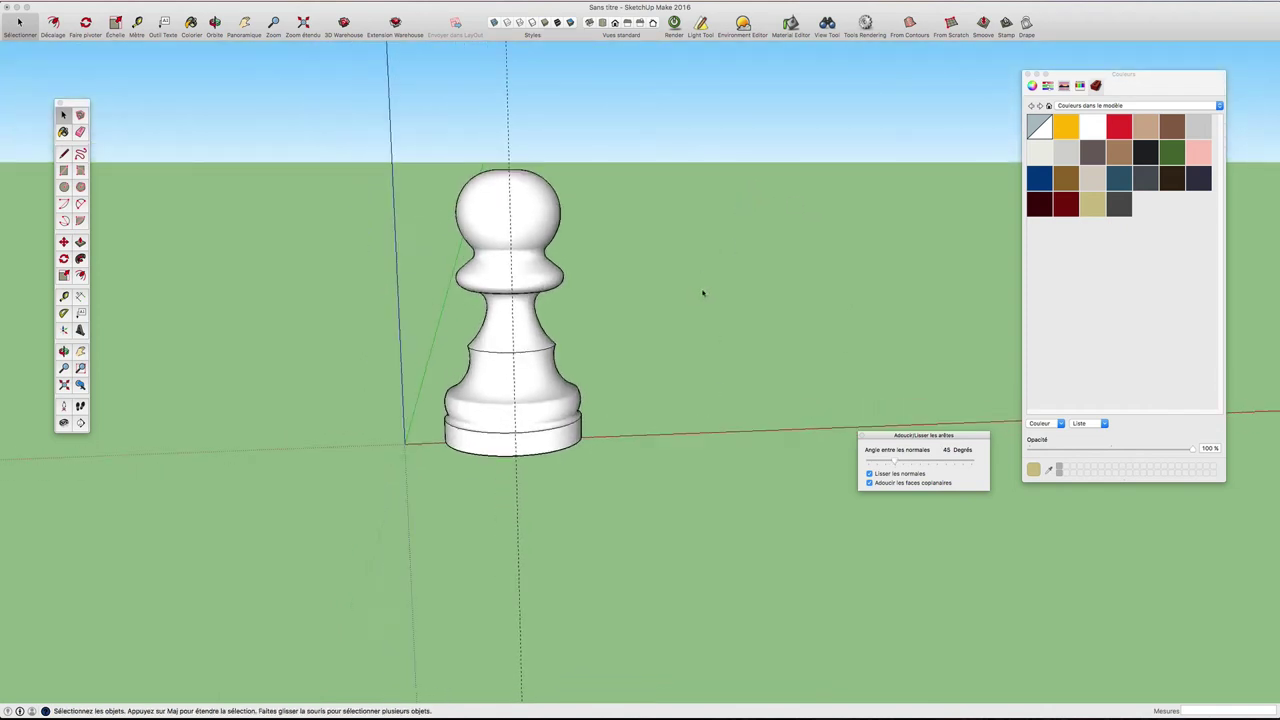
{"action": "scroll", "coordinate": [617, 351], "scroll_direction": "up", "scroll_amount": 2}
{"action": "scroll", "coordinate": [454, 363], "scroll_direction": "up", "scroll_amount": 3}
{"action": "left_click", "coordinate": [428, 361]}
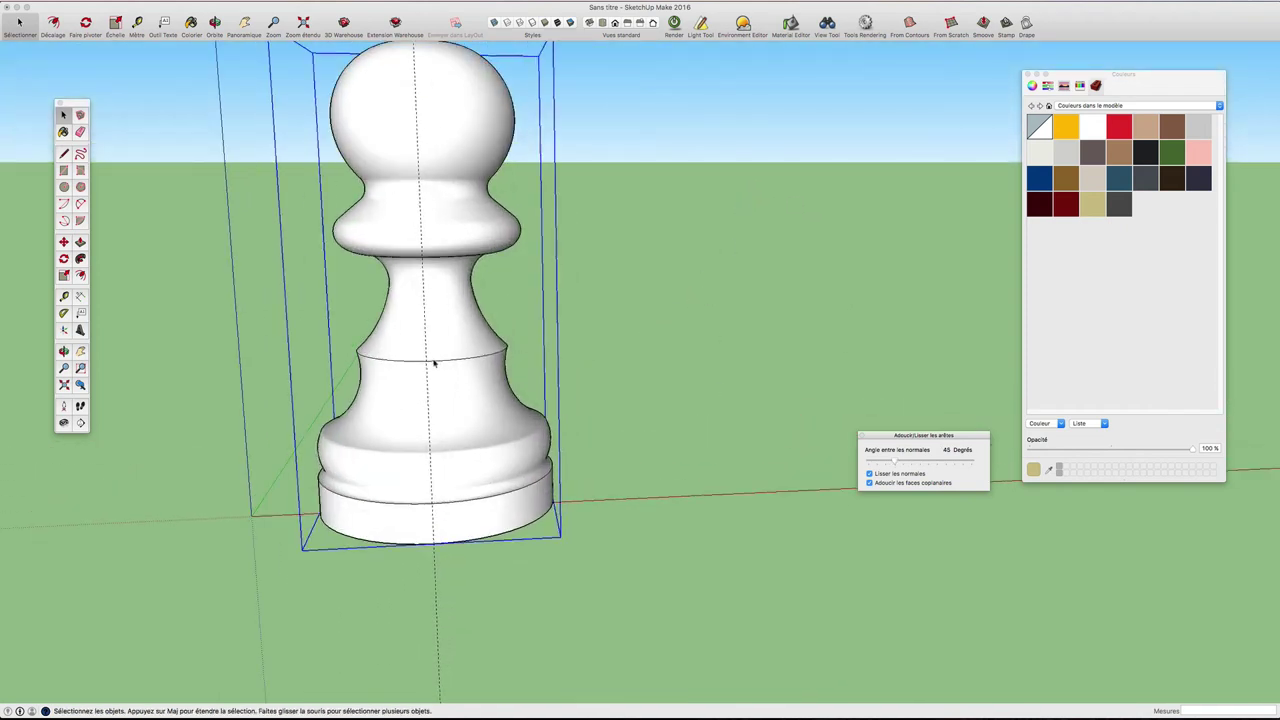
{"action": "triple_click", "coordinate": [433, 367]}
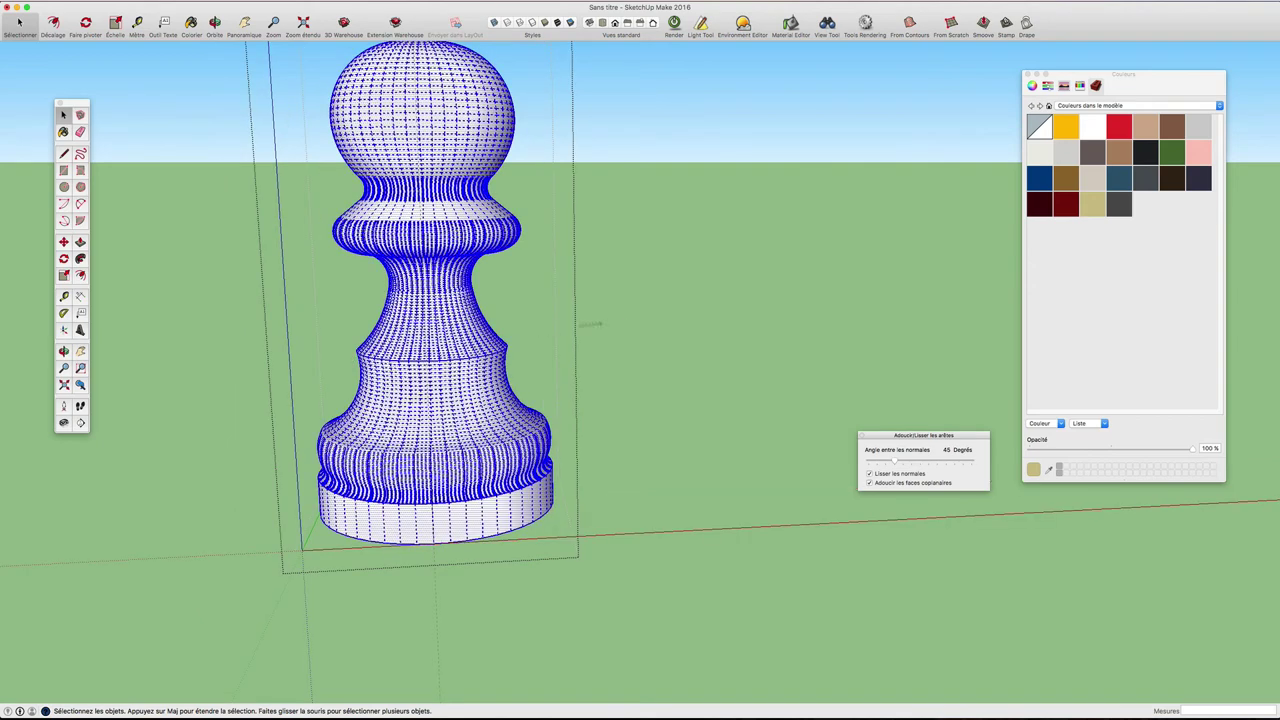
{"action": "left_click", "coordinate": [536, 367]}
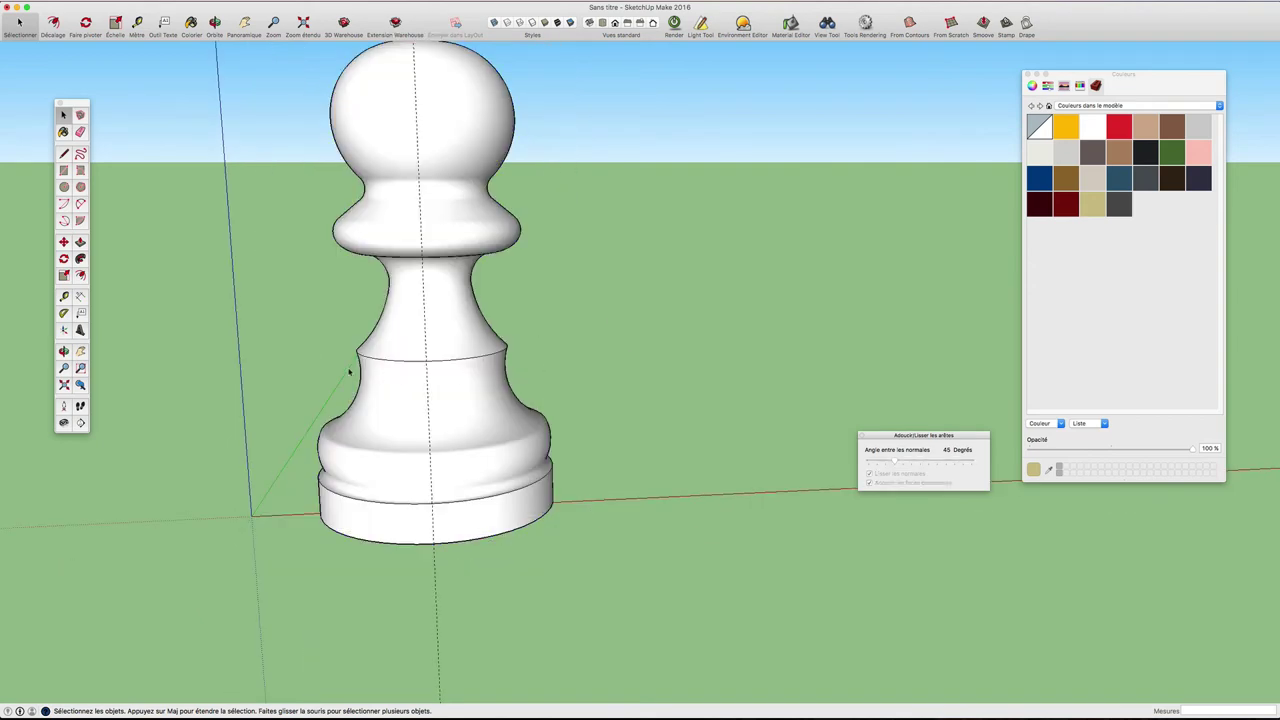
{"action": "left_click", "coordinate": [384, 369]}
{"action": "triple_click", "coordinate": [384, 368]}
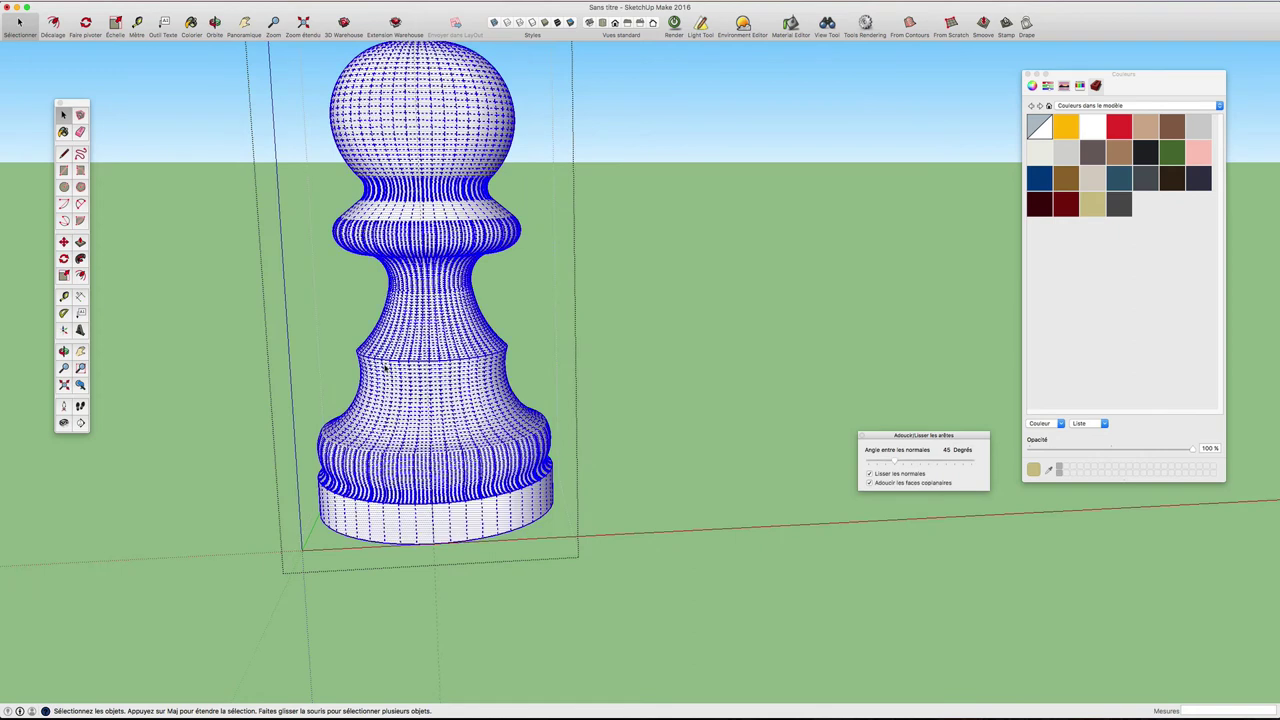
{"action": "left_click", "coordinate": [526, 354]}
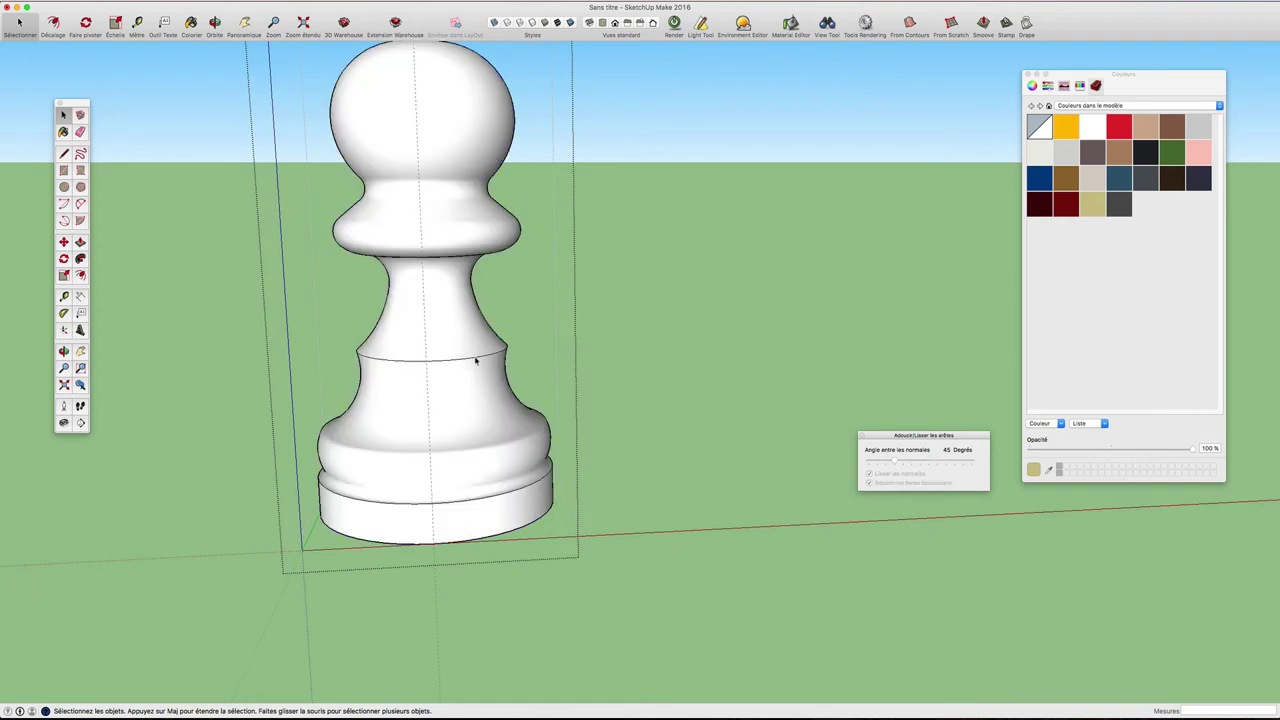
{"action": "key", "text": "e"}
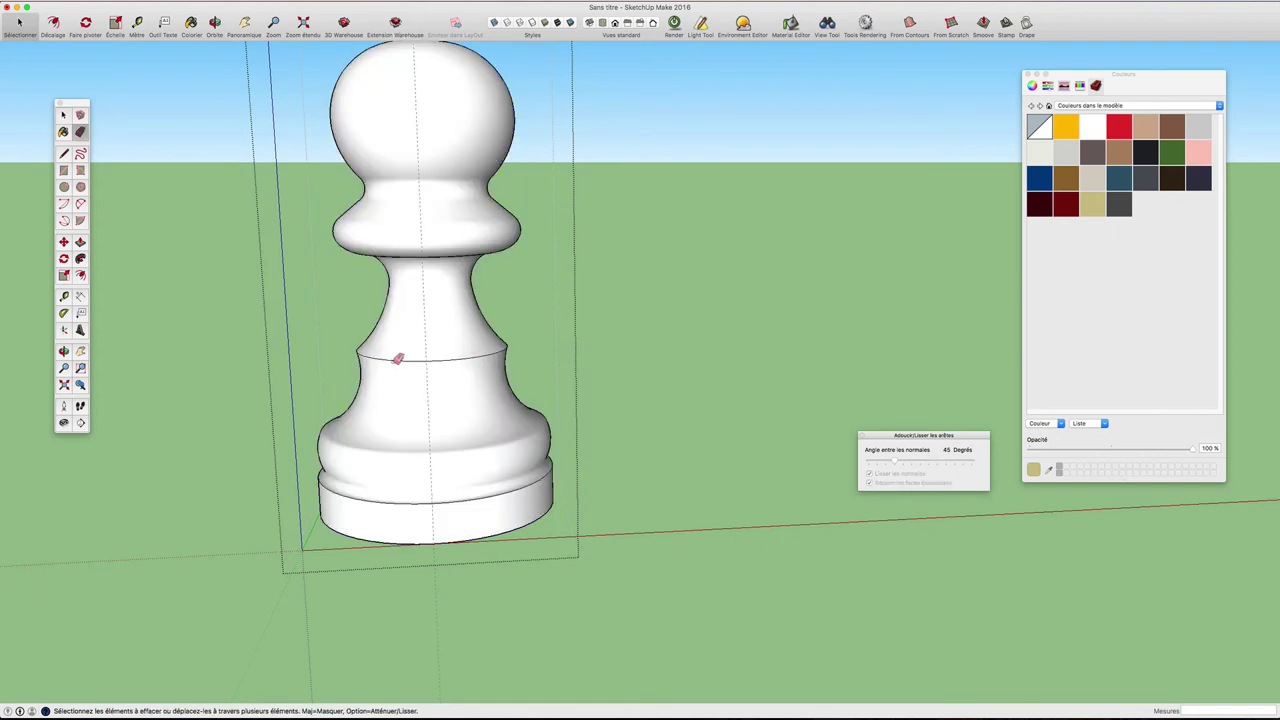
{"action": "left_click_drag", "start_coordinate": [397, 358], "coordinate": [486, 353], "text": "alt"}
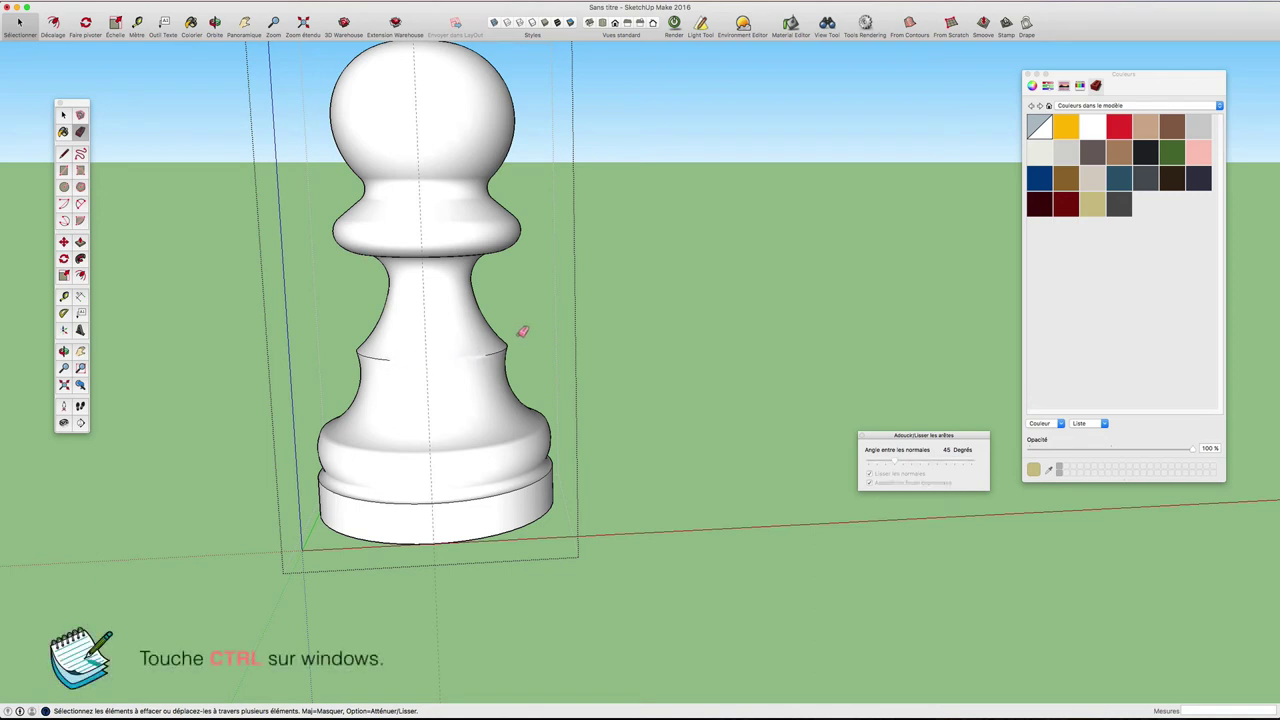
{"action": "key", "text": "space"}
{"action": "key", "text": "ctrl+z"}
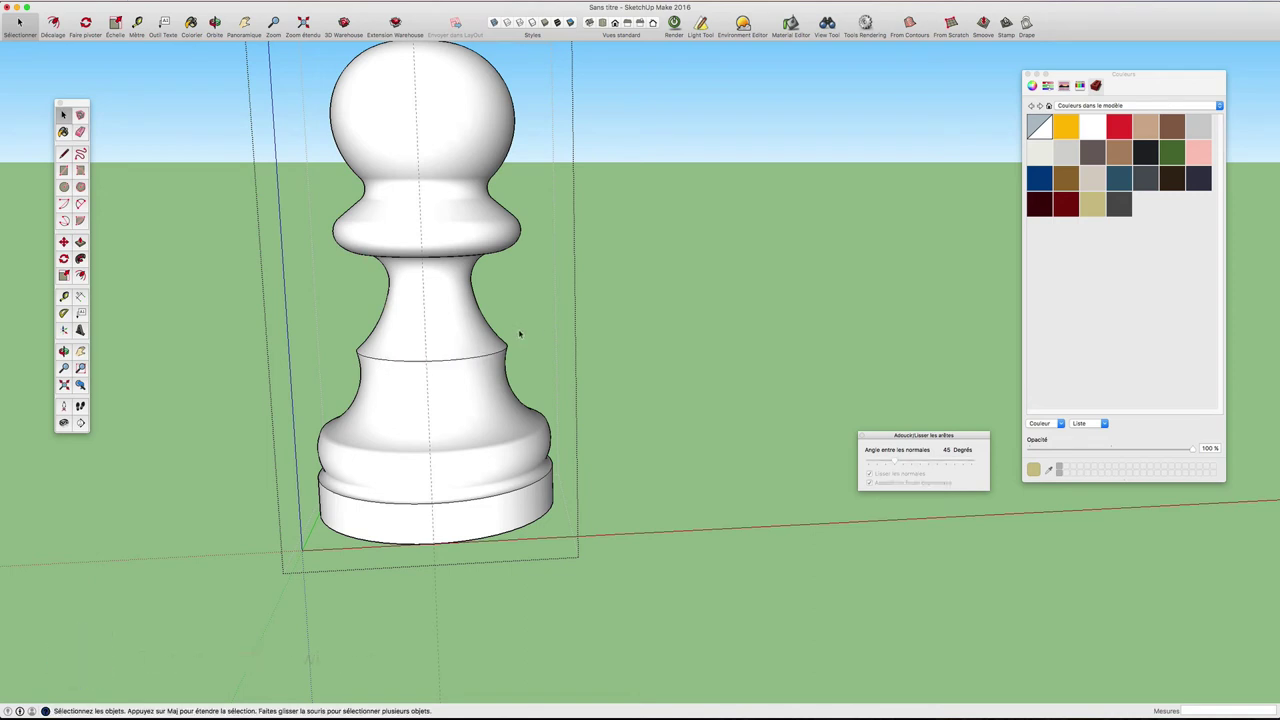
{"action": "middle_click_drag", "start_coordinate": [603, 314], "coordinate": [517, 153]}
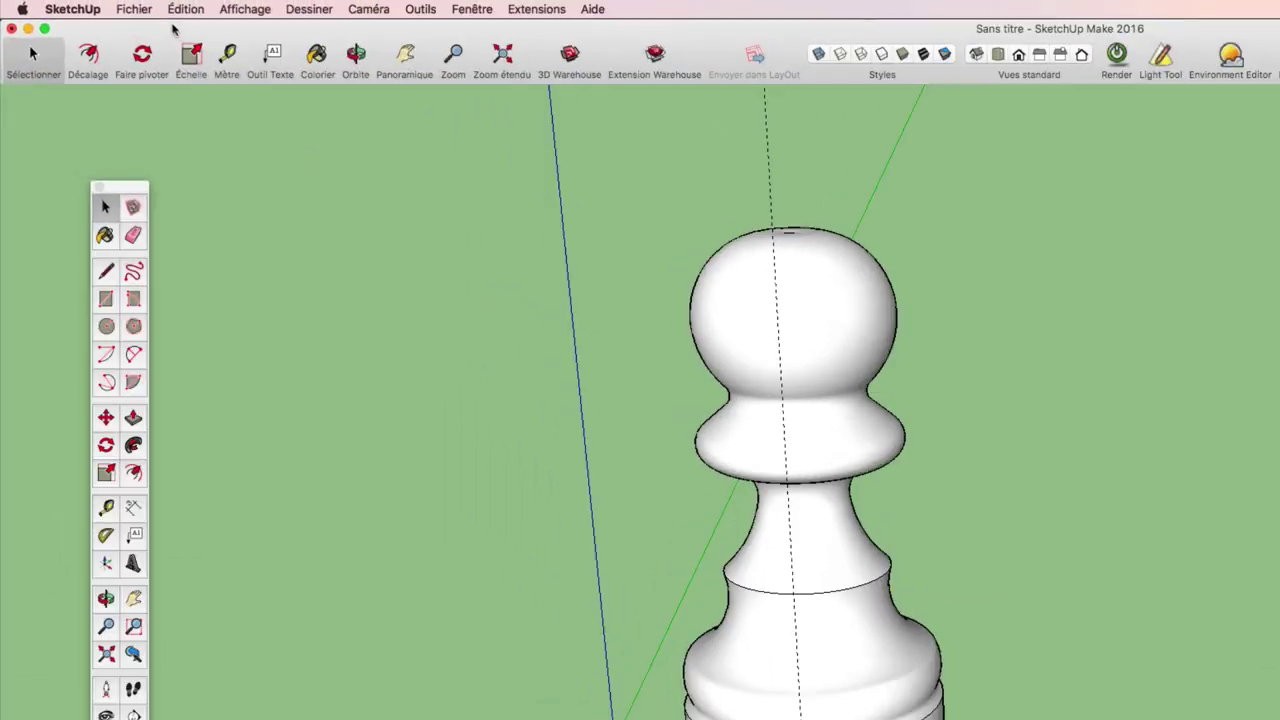
- Save the model as Pion_Echec in the Lesson43_Creation-Pion folder
{"action": "left_click", "coordinate": [134, 9]}
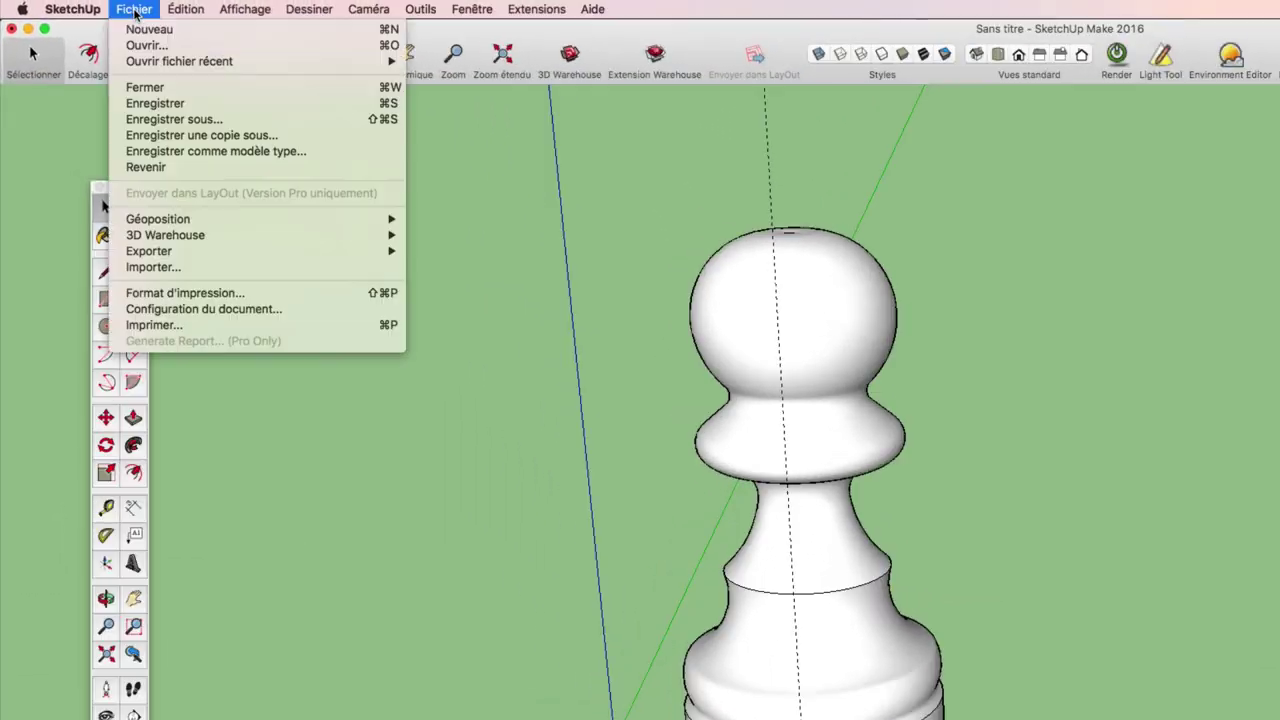
{"action": "left_click", "coordinate": [170, 119]}
{"action": "double_click", "coordinate": [752, 445]}
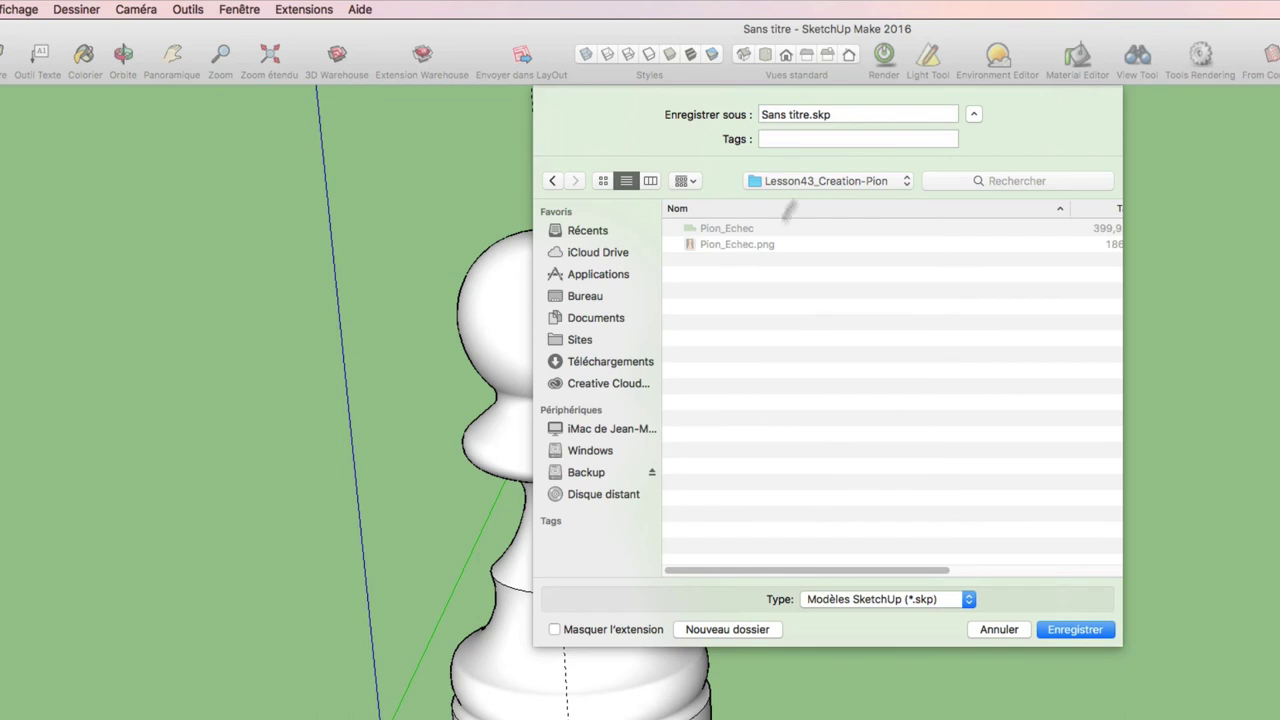
{"action": "left_click_drag", "start_coordinate": [809, 114], "coordinate": [670, 110]}
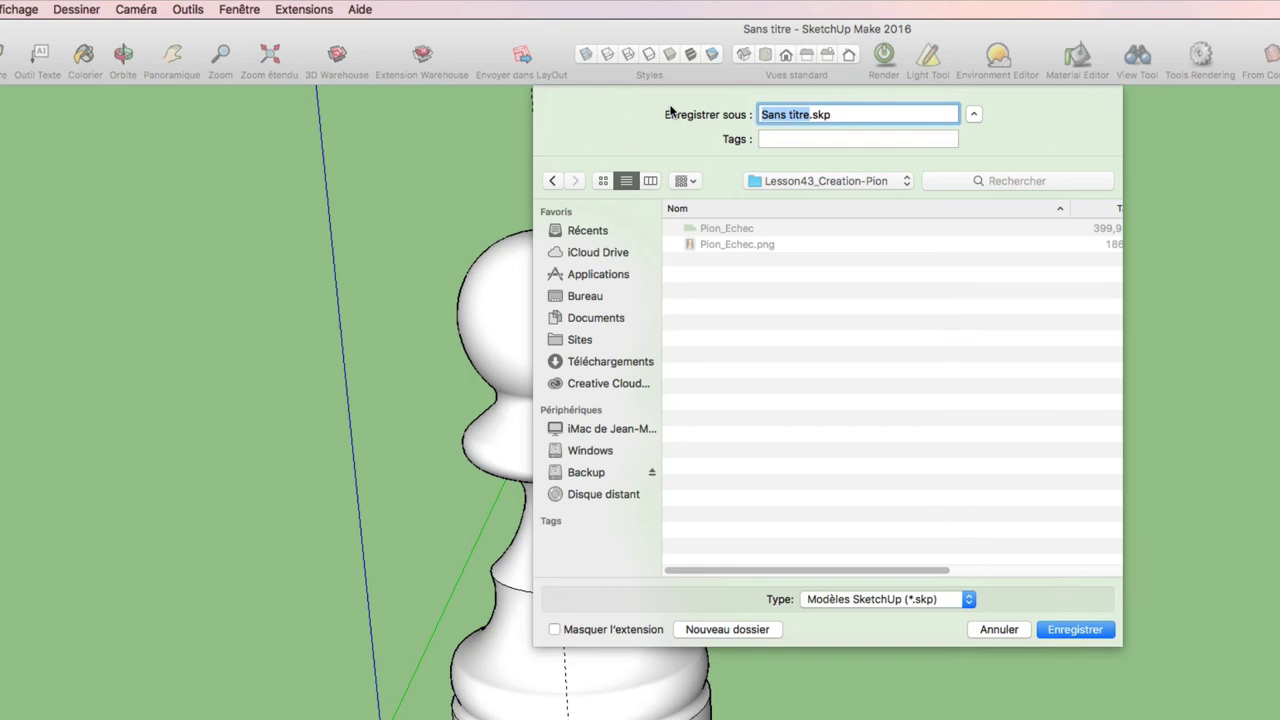
{"action": "type", "text": "Pi"}
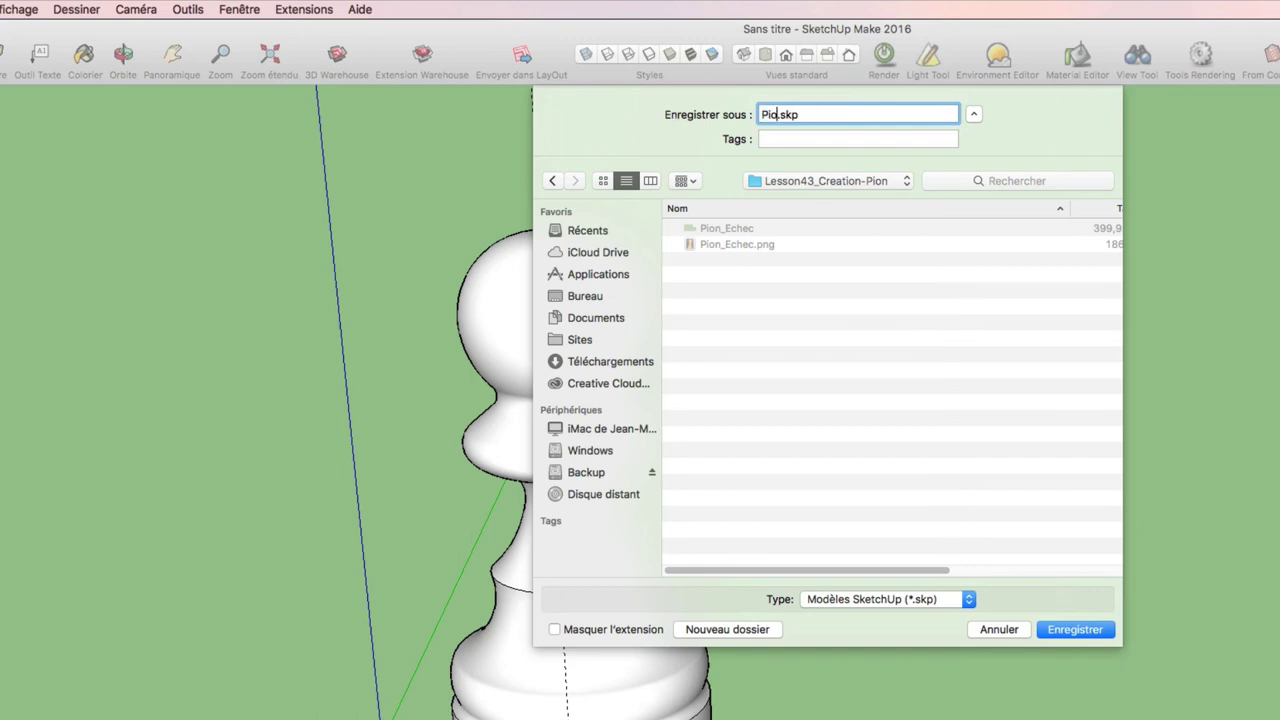
{"action": "type", "text": "on_Ech"}
{"action": "type", "text": "ec"}
{"action": "left_click", "coordinate": [1061, 632]}
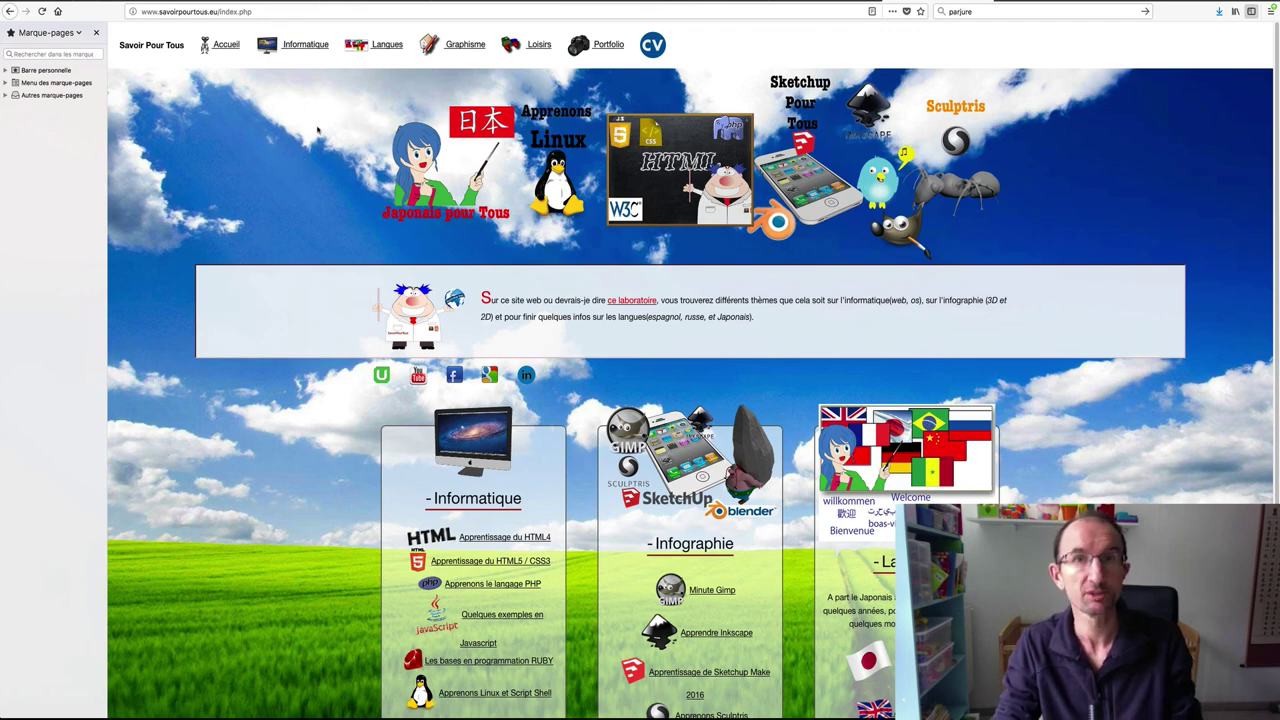
- Open the Graphisme Sketchup 2016 course page, preview and close lesson 11, then go to Exercices
{"action": "left_click", "coordinate": [466, 50]}
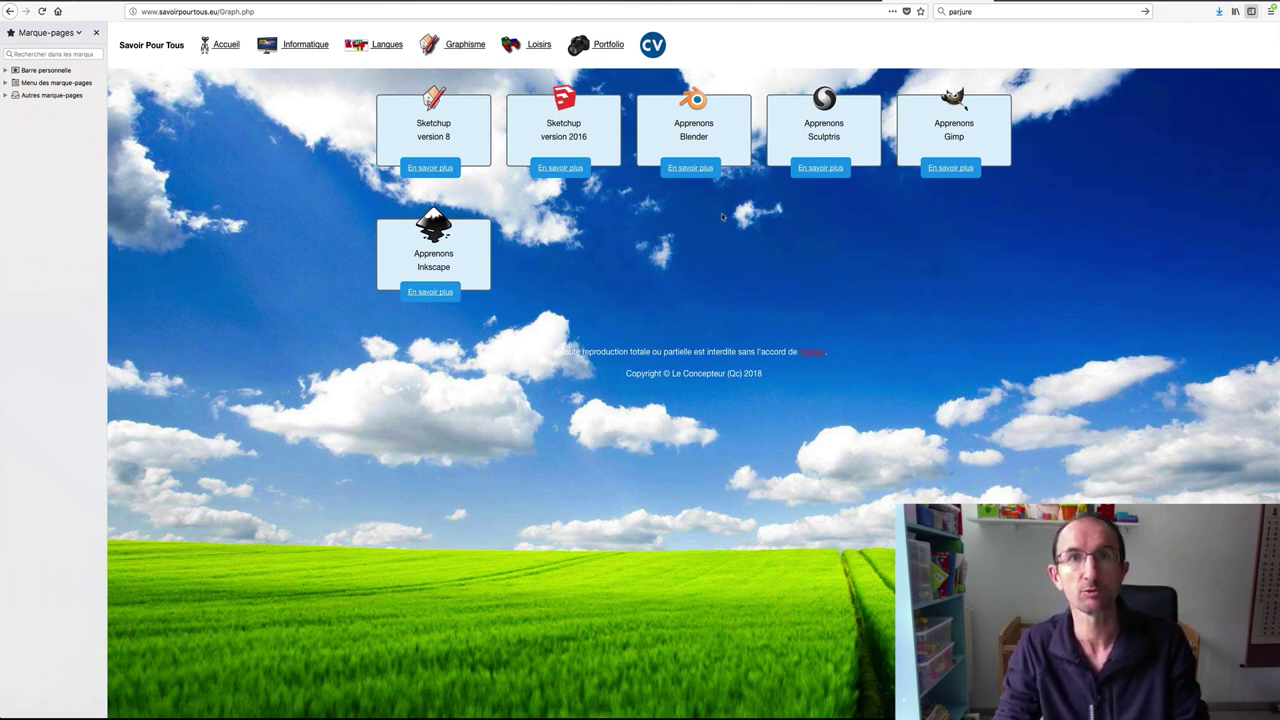
{"action": "left_click", "coordinate": [562, 168]}
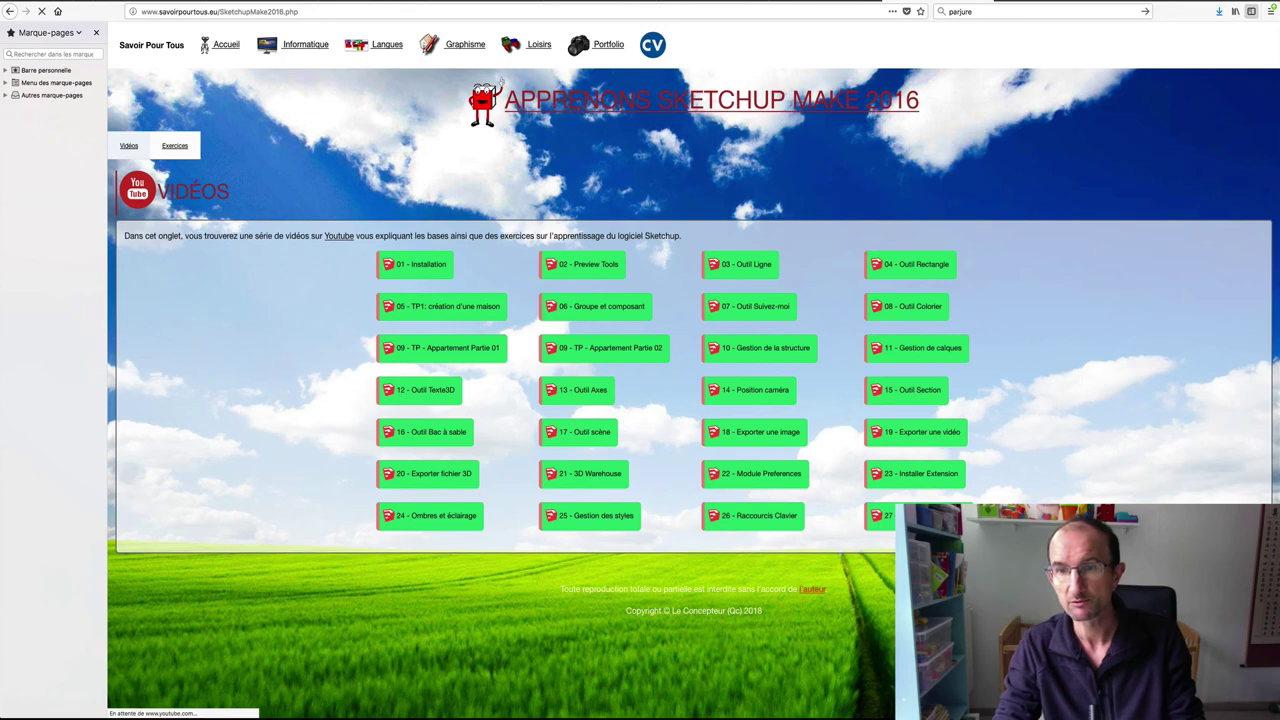
{"action": "left_click", "coordinate": [924, 350]}
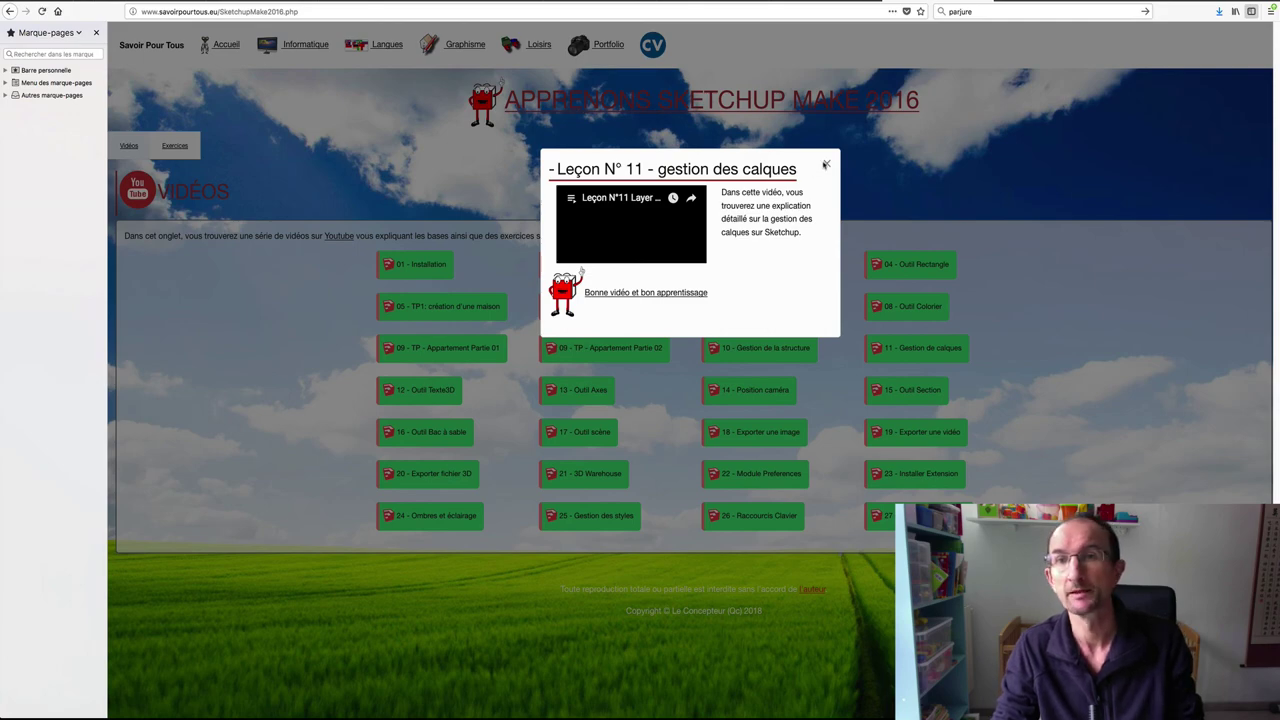
{"action": "left_click", "coordinate": [825, 164]}
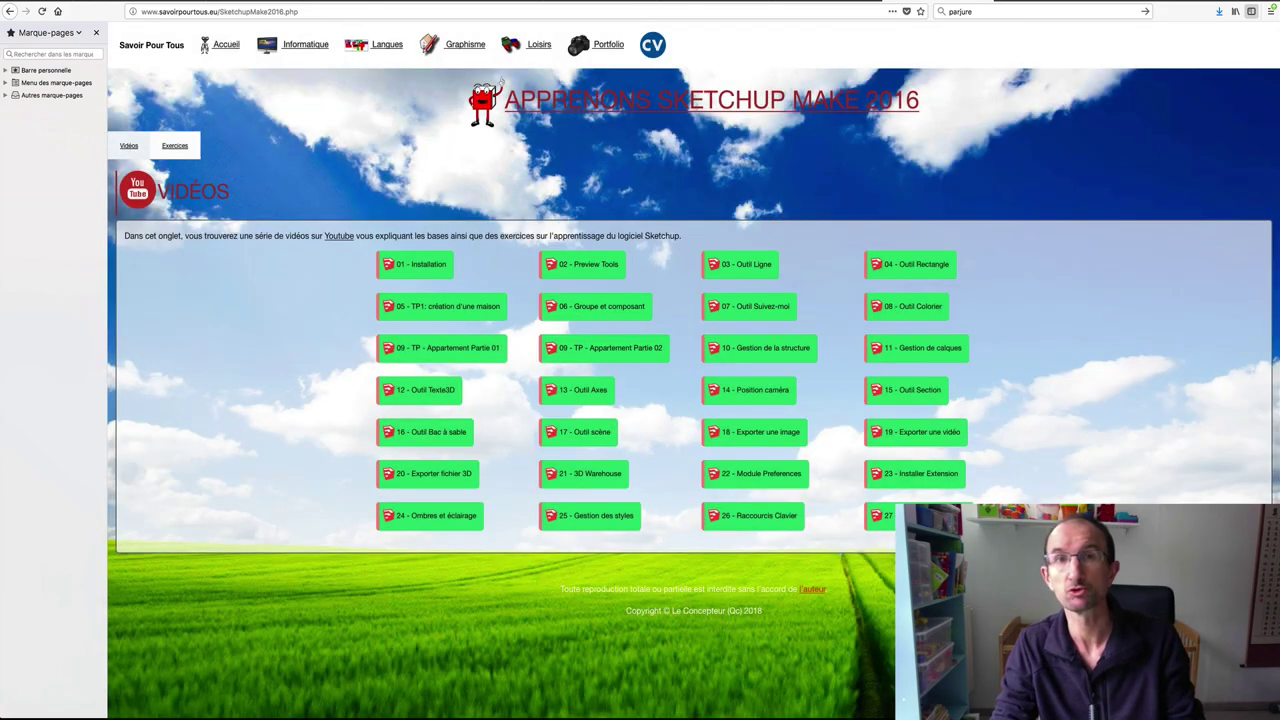
{"action": "left_click", "coordinate": [175, 145]}
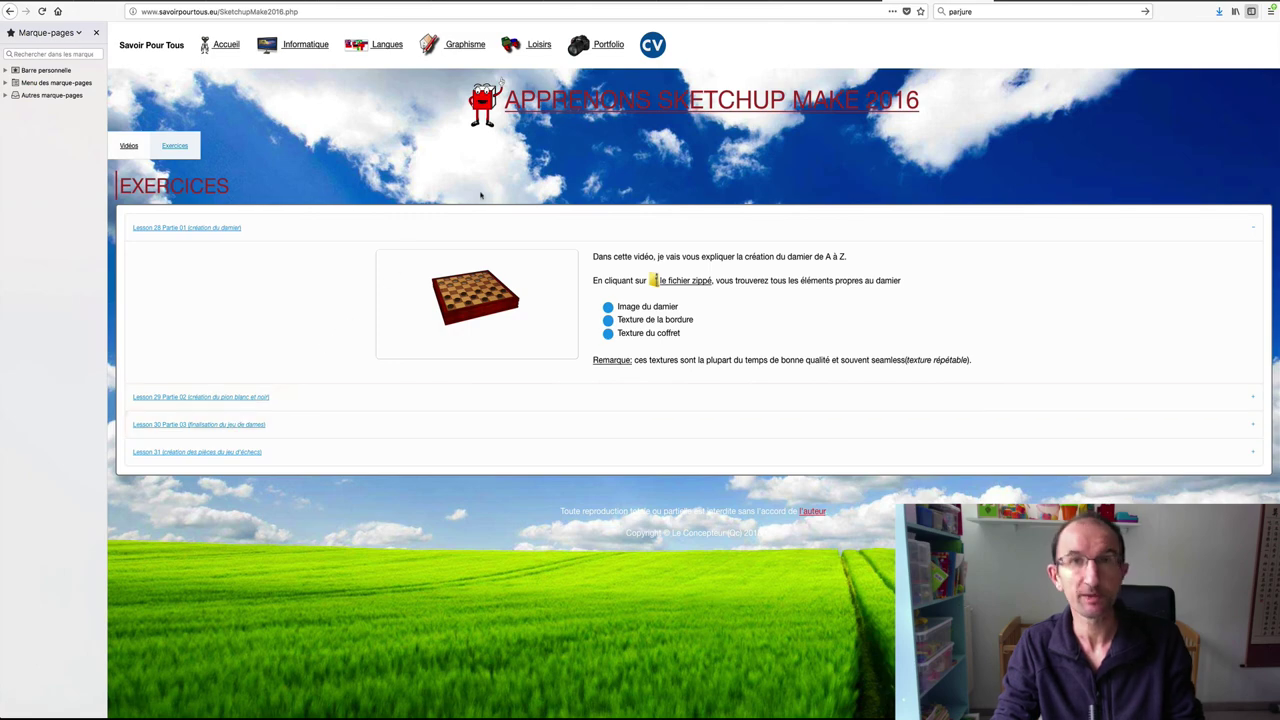
- Expand the Lesson 31 chess-pieces exercise to show Création du Pion
{"action": "left_click", "coordinate": [200, 453]}
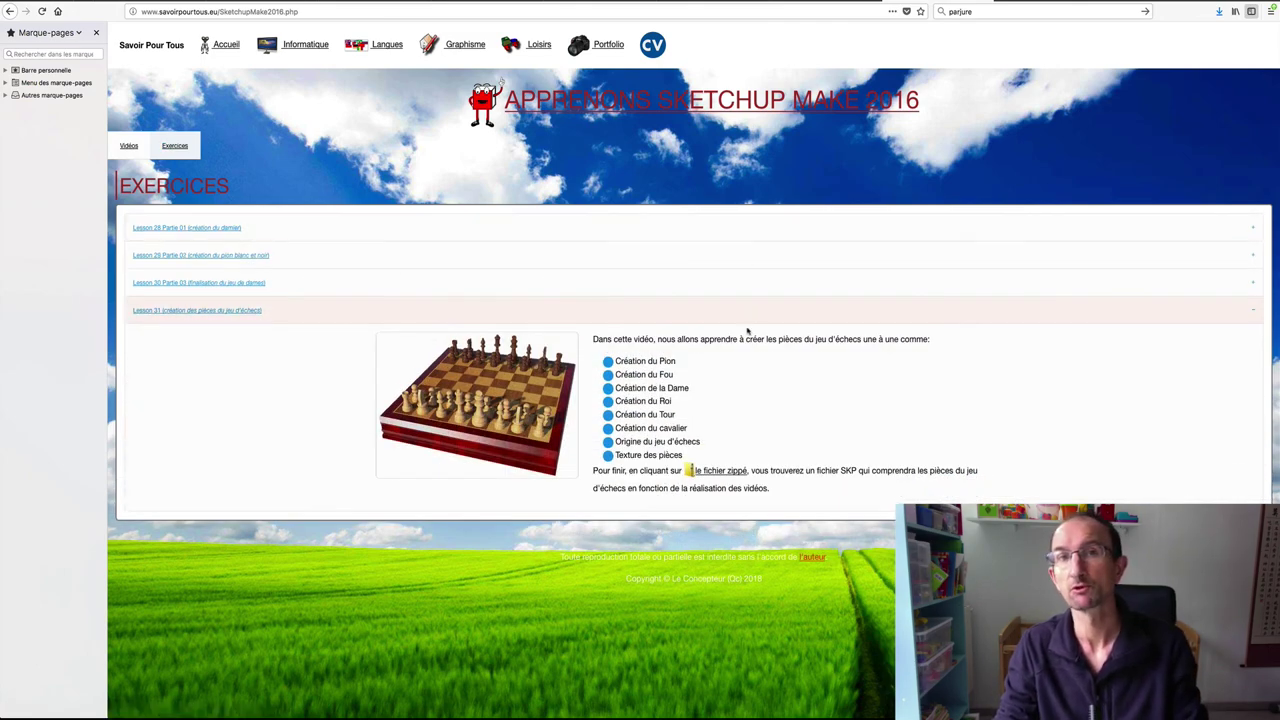